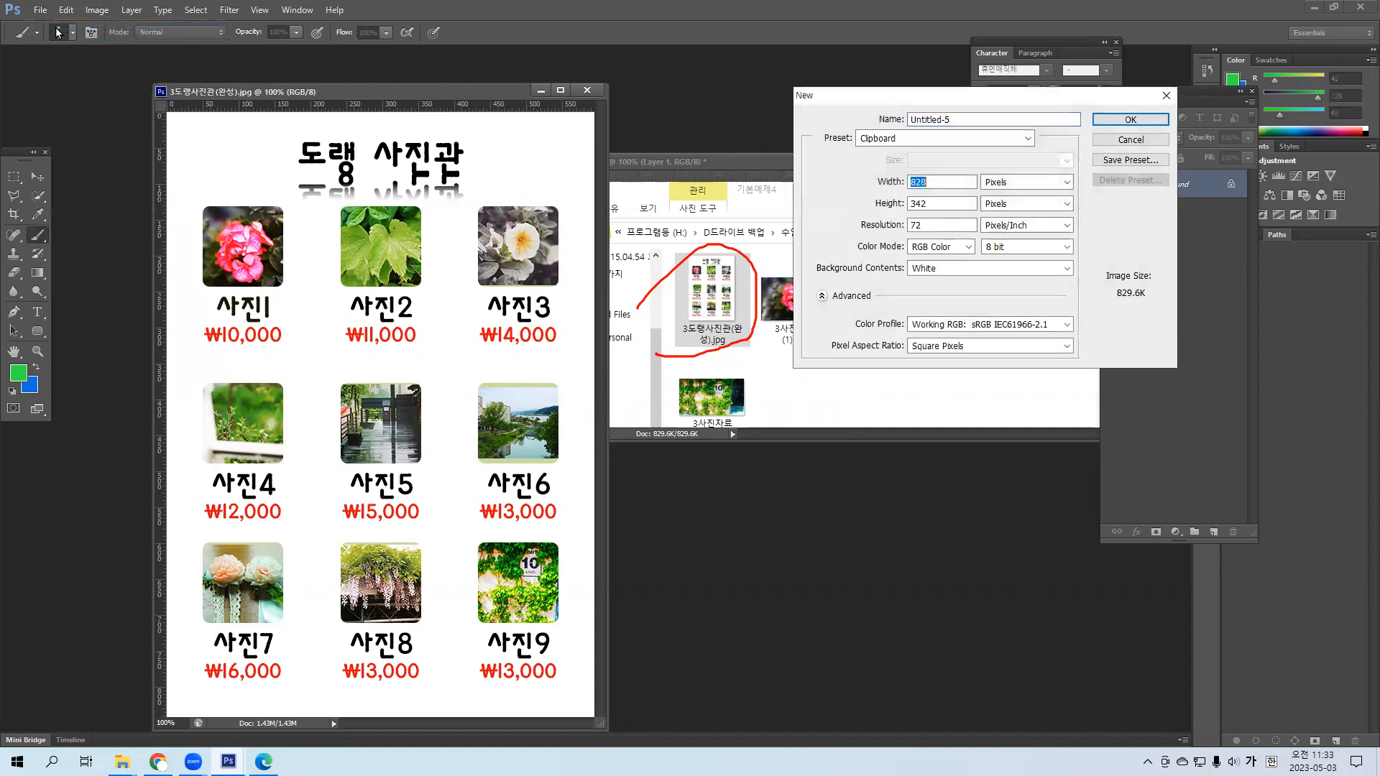
Create a new document with a height of 842 pixels and place it beside the finished photo-studio reference image.
key(Tab)
text(842)
key(Return)
drag(132, 86, 789, 78)
drag(433, 100, 349, 97)
drag(709, 84, 645, 87)
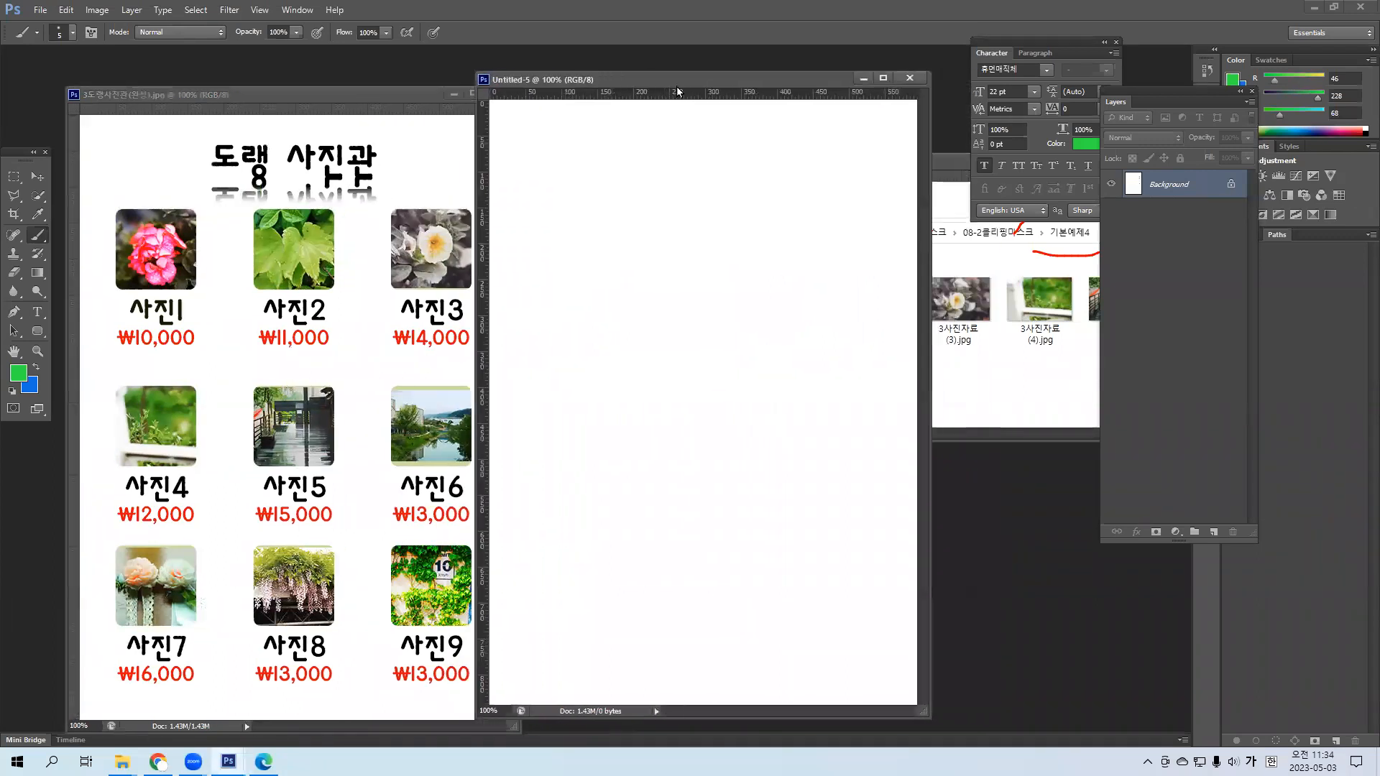
Brush a green frame around the 사진1 item in the reference image and handwrite "완벽" above it.
click(378, 107)
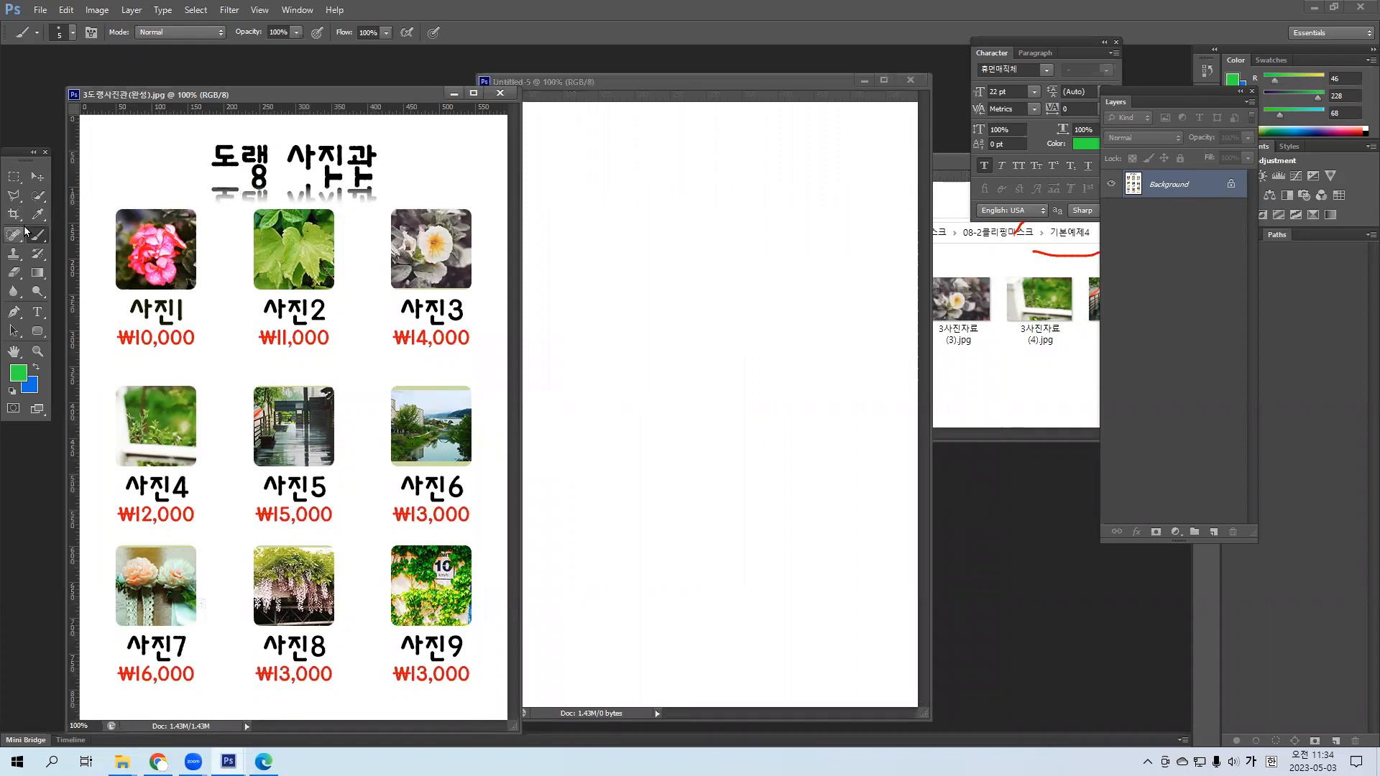
mouse_move(112, 357)
mouse_down()
mouse_move(206, 361)
mouse_move(215, 298)
mouse_move(215, 205)
mouse_move(118, 205)
mouse_up()
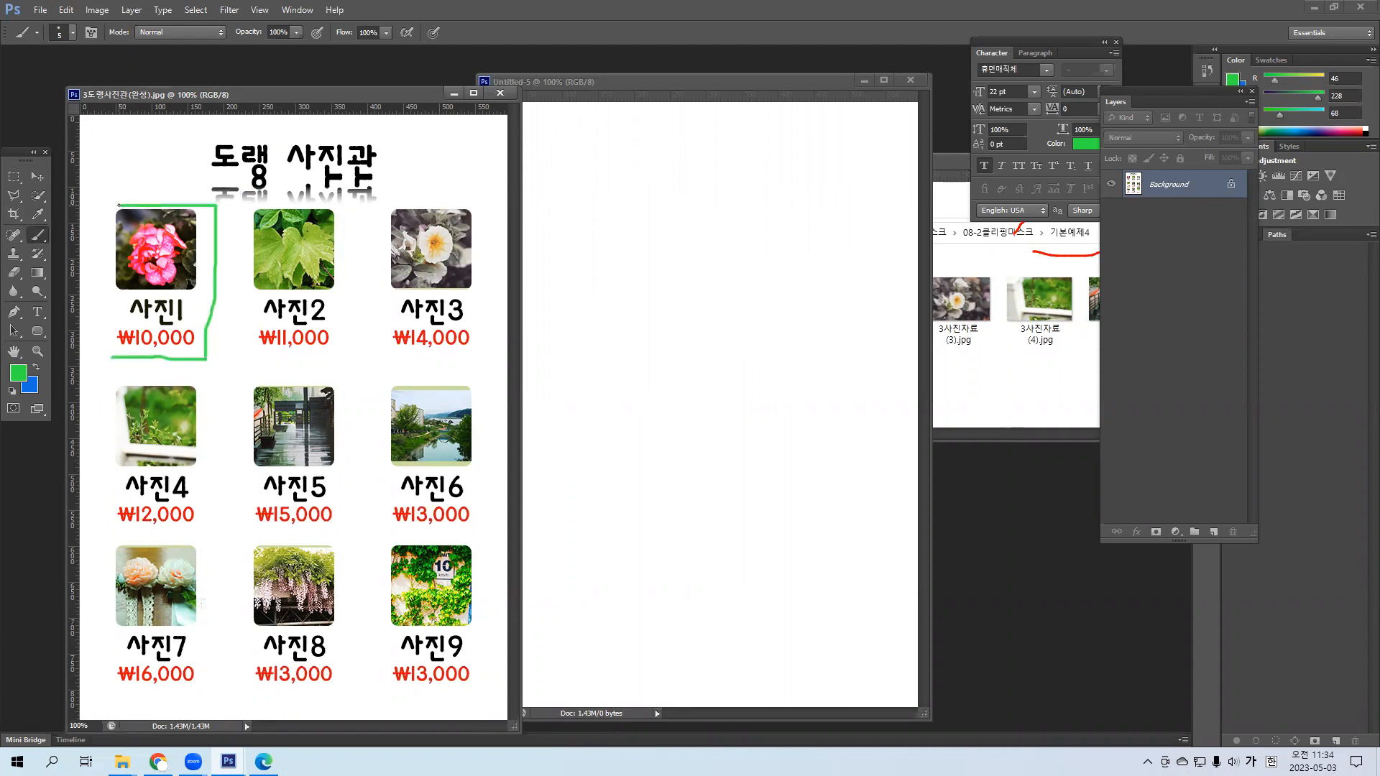
drag(115, 281, 115, 349)
drag(146, 200, 129, 159)
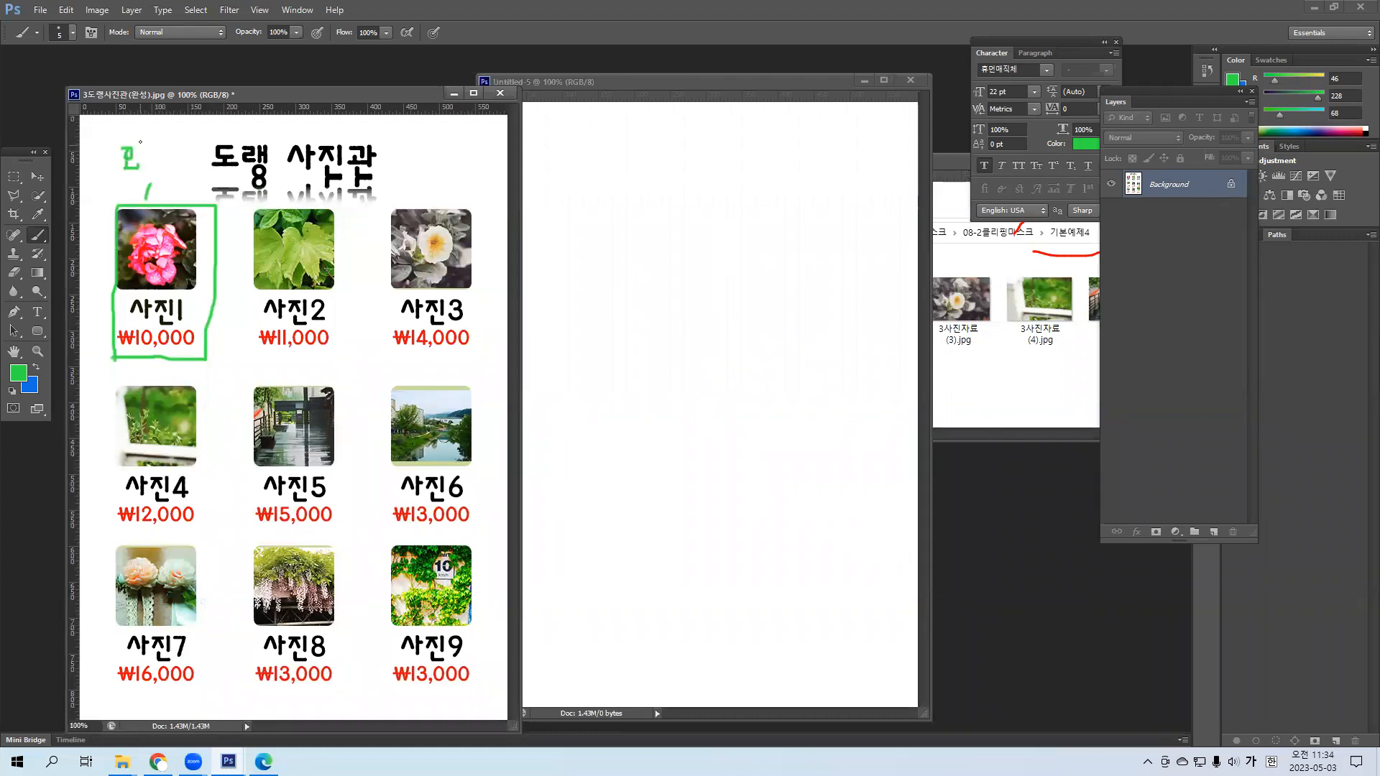
mouse_move(158, 149)
mouse_down()
mouse_move(185, 170)
mouse_move(185, 205)
mouse_up()
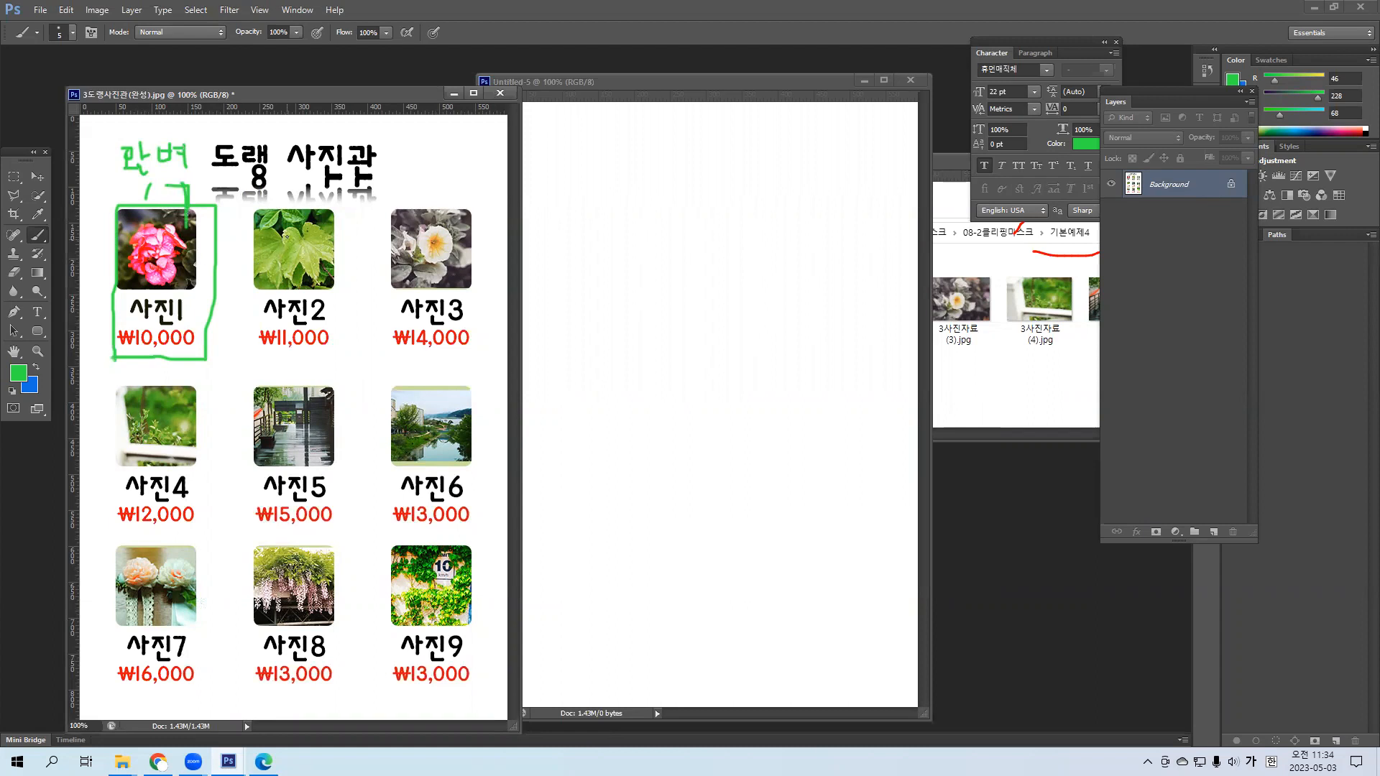
Brush a green cross over the 사진2 and 사진3 items and a larger one over the two lower rows.
drag(431, 339, 286, 232)
drag(421, 255, 296, 354)
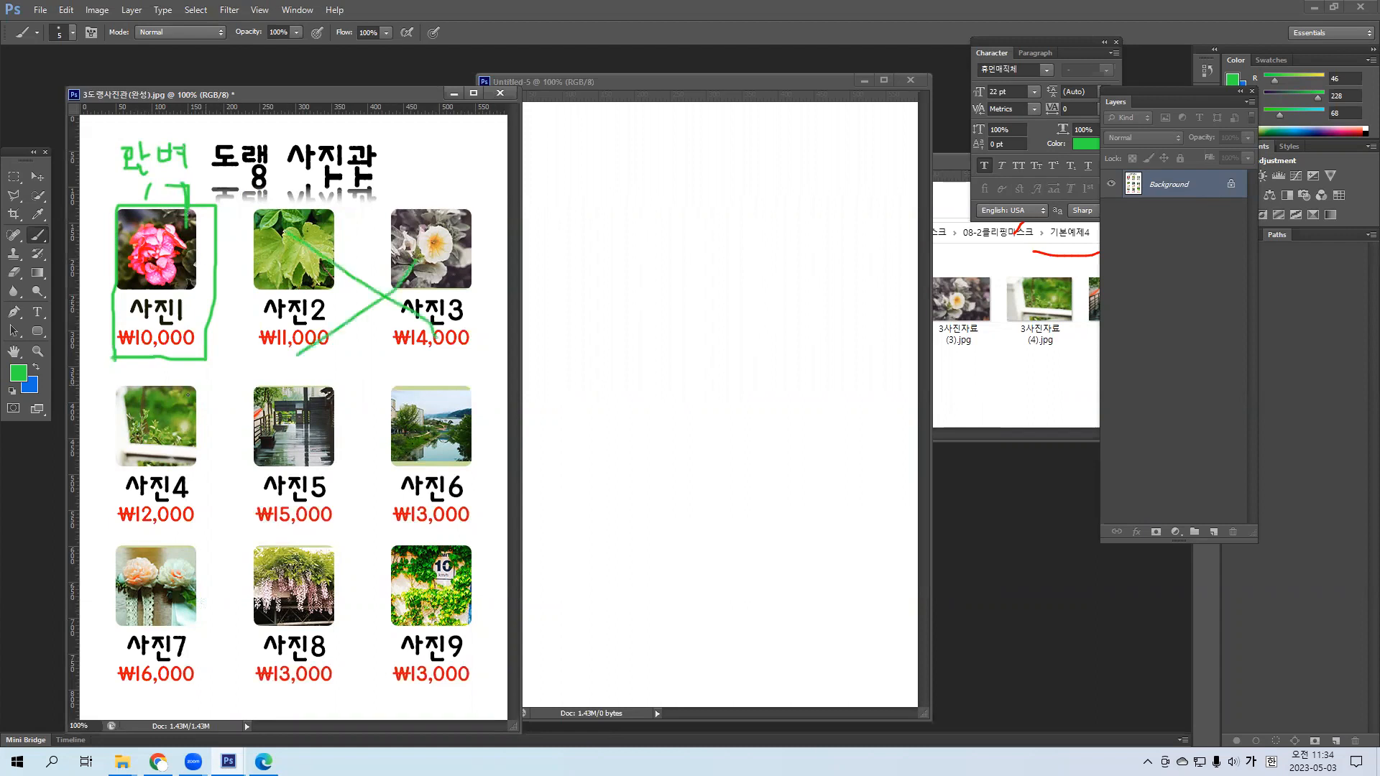
drag(164, 421, 489, 652)
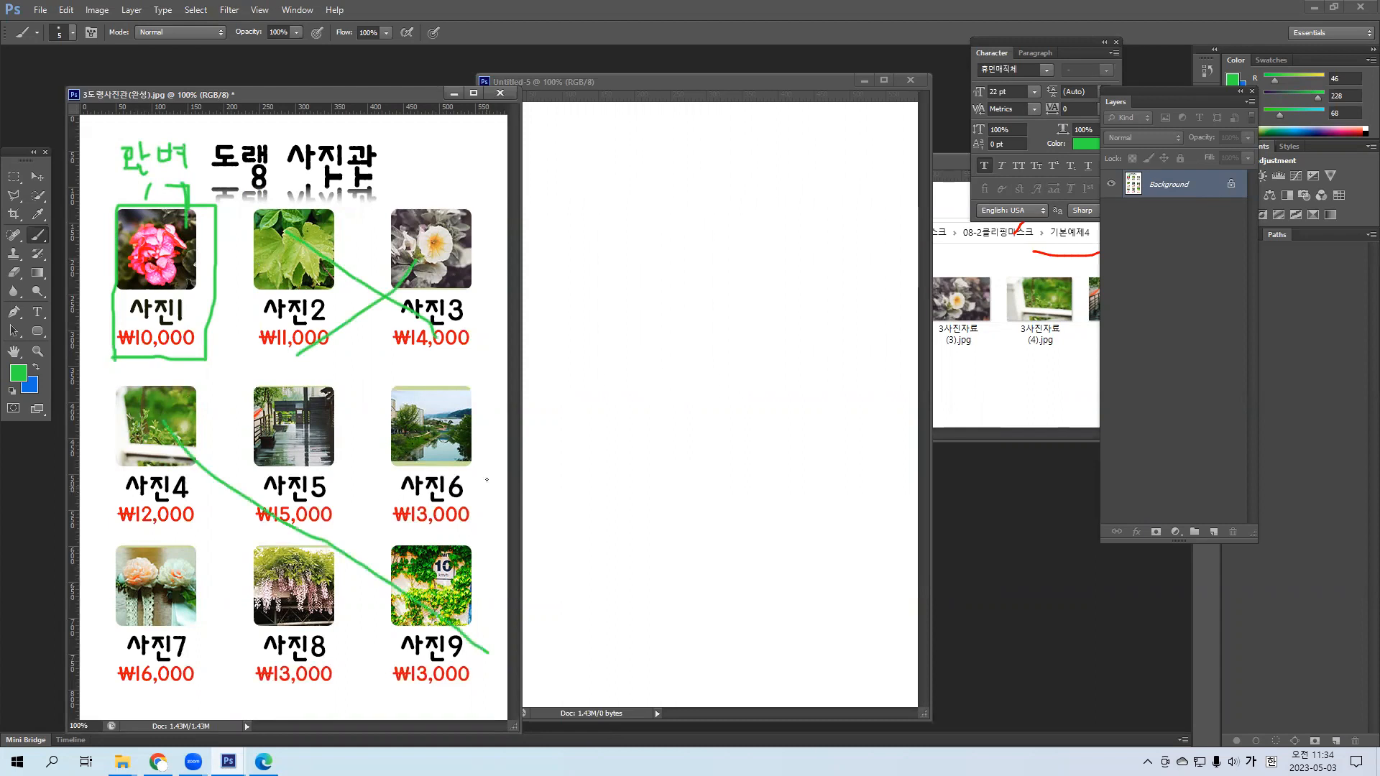
drag(440, 424, 44, 673)
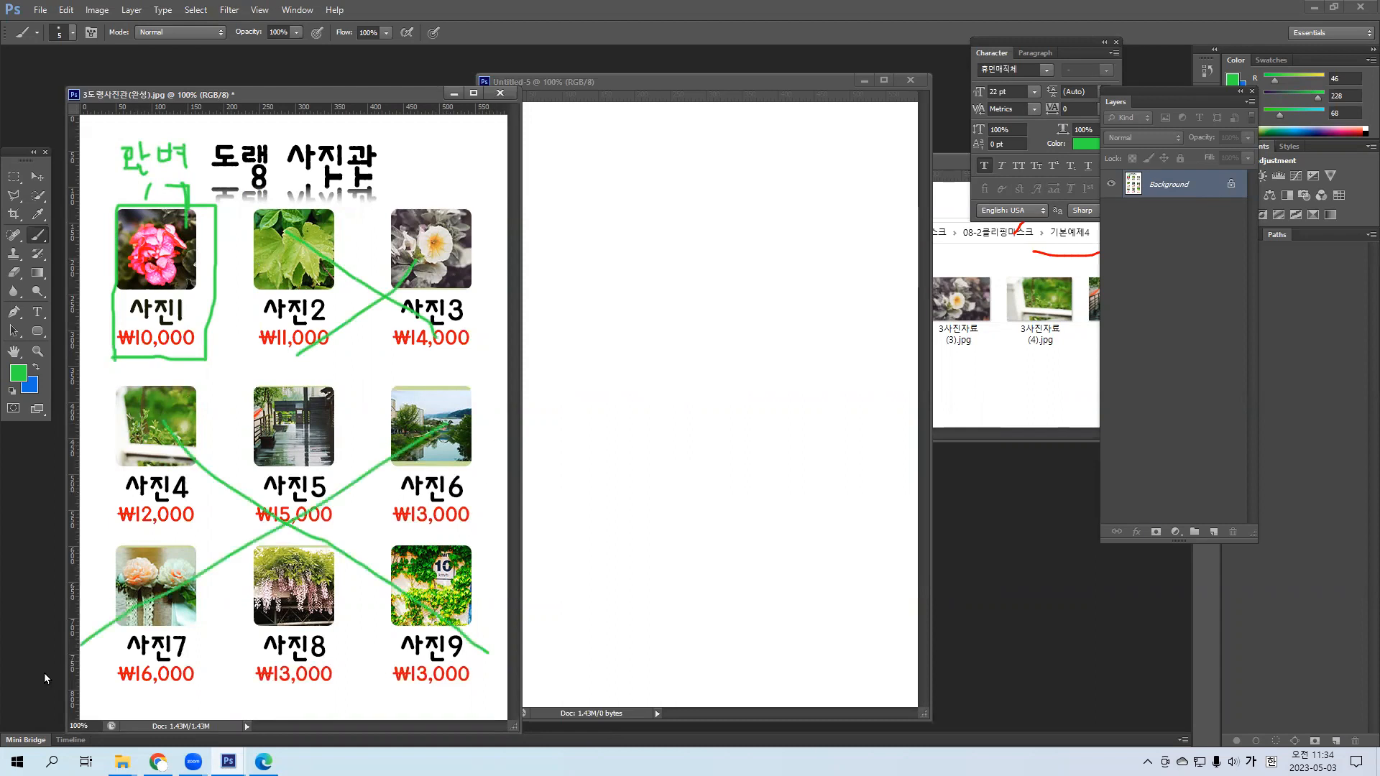
Draw a rounded rectangle about 131 × 124 px in the blank document's upper-left area and move it slightly up.
click(600, 88)
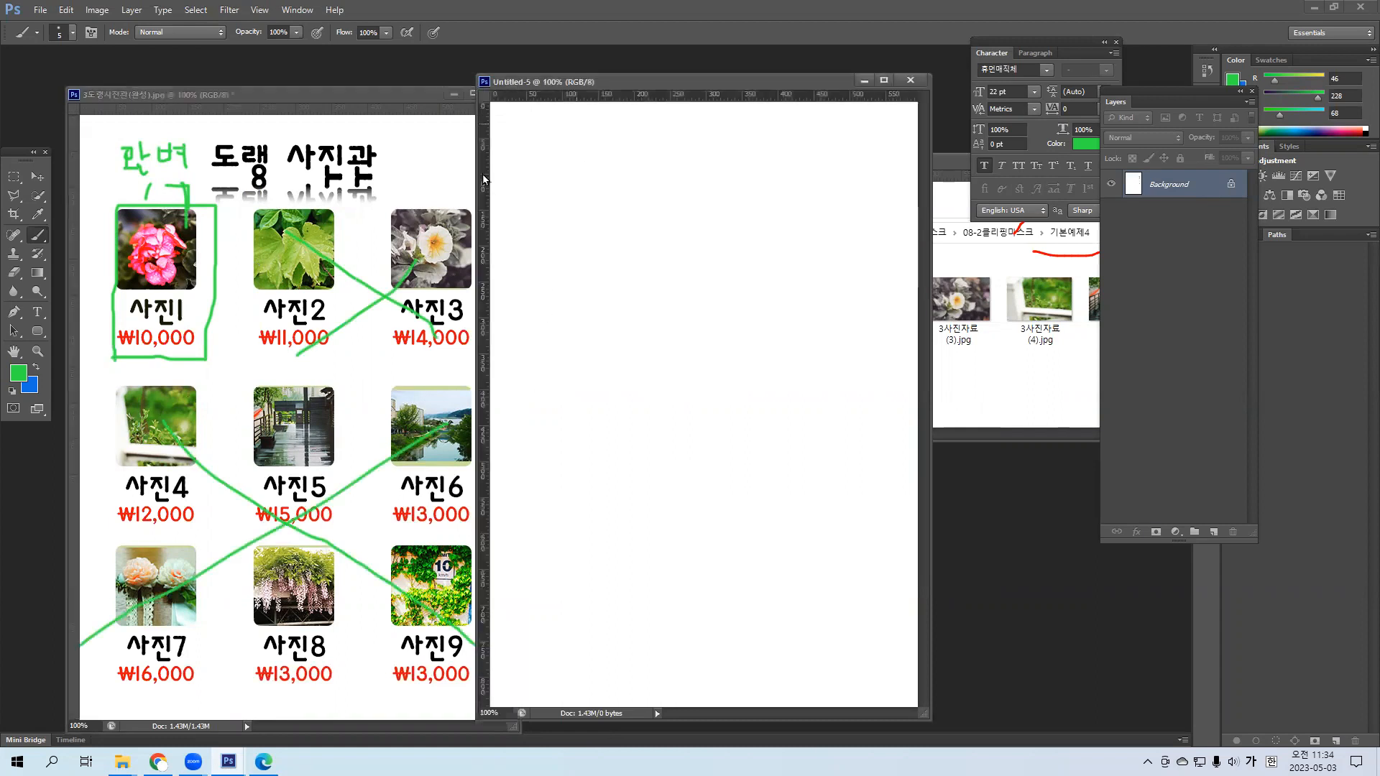
drag(608, 73, 622, 74)
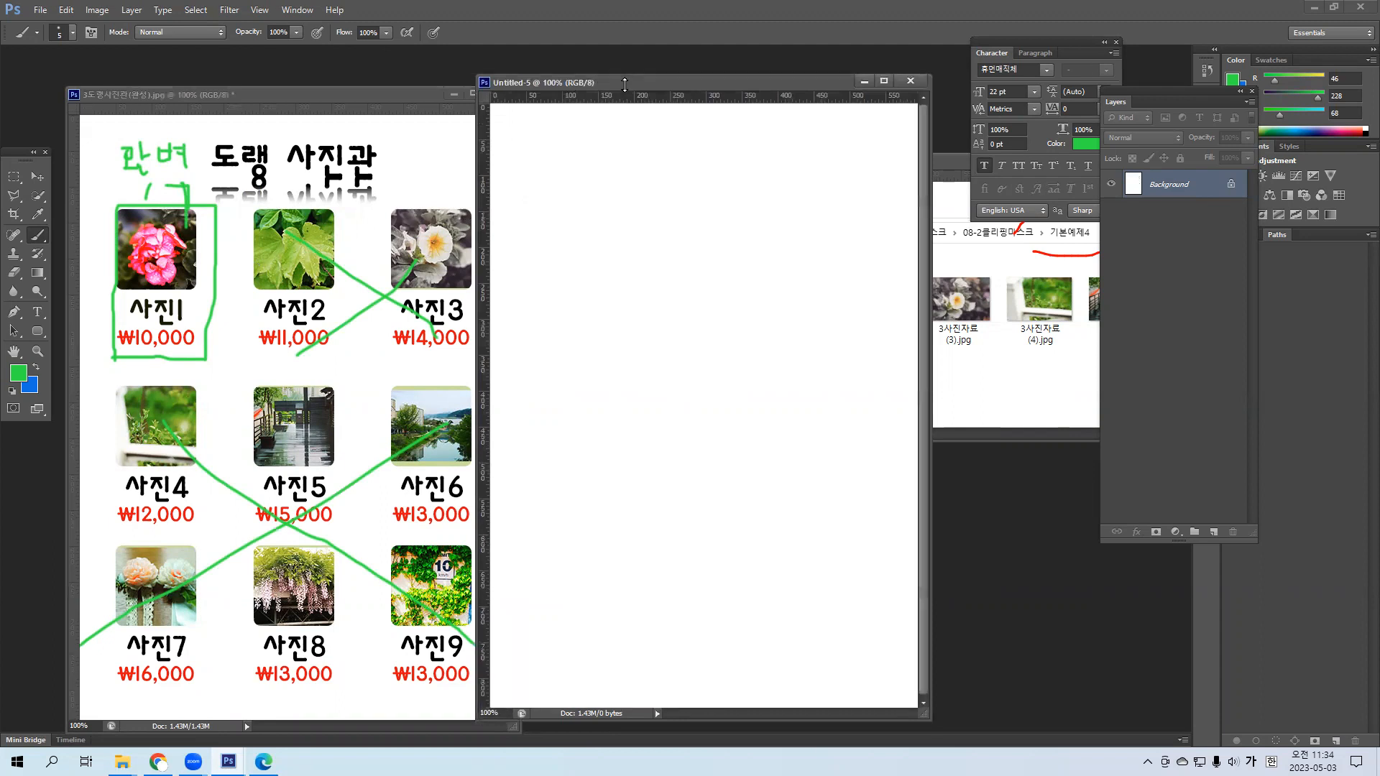
click(37, 333)
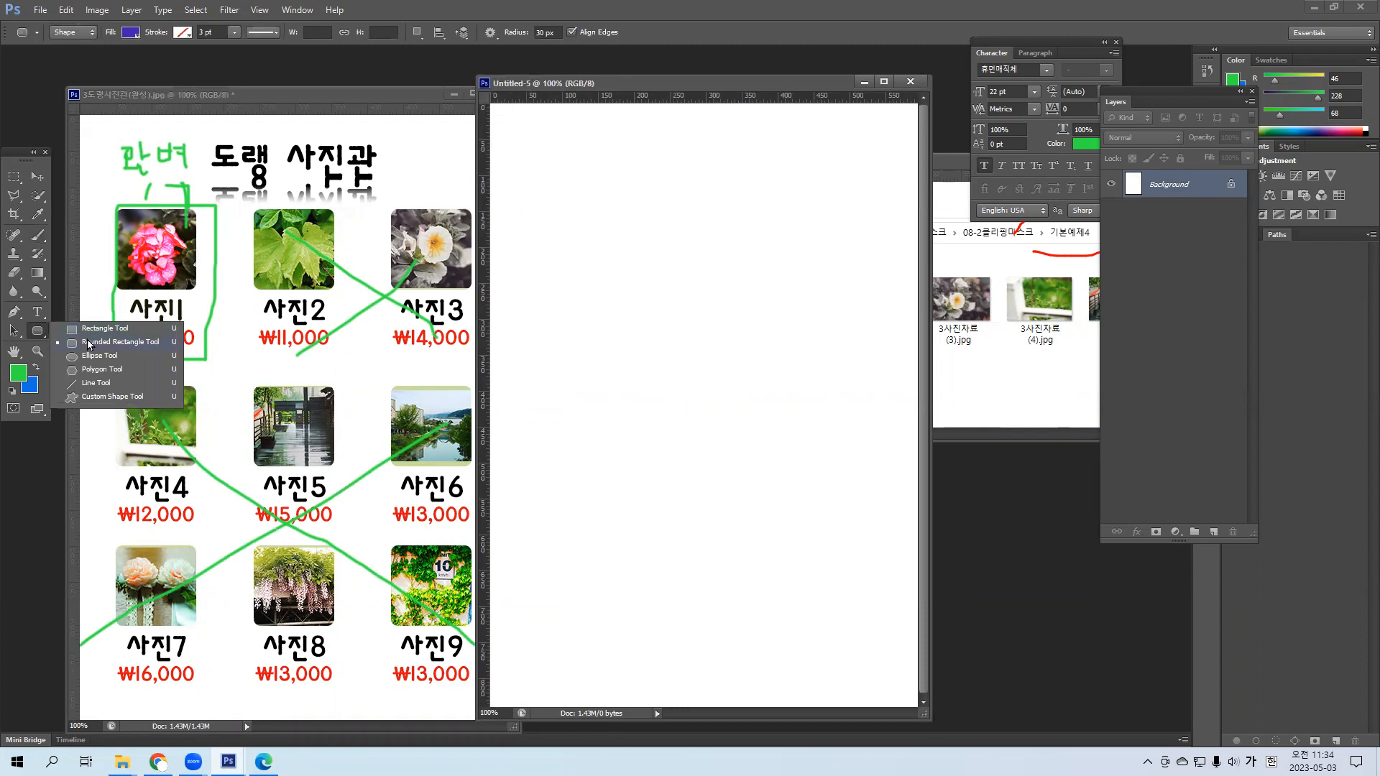
click(90, 345)
drag(520, 139, 614, 229)
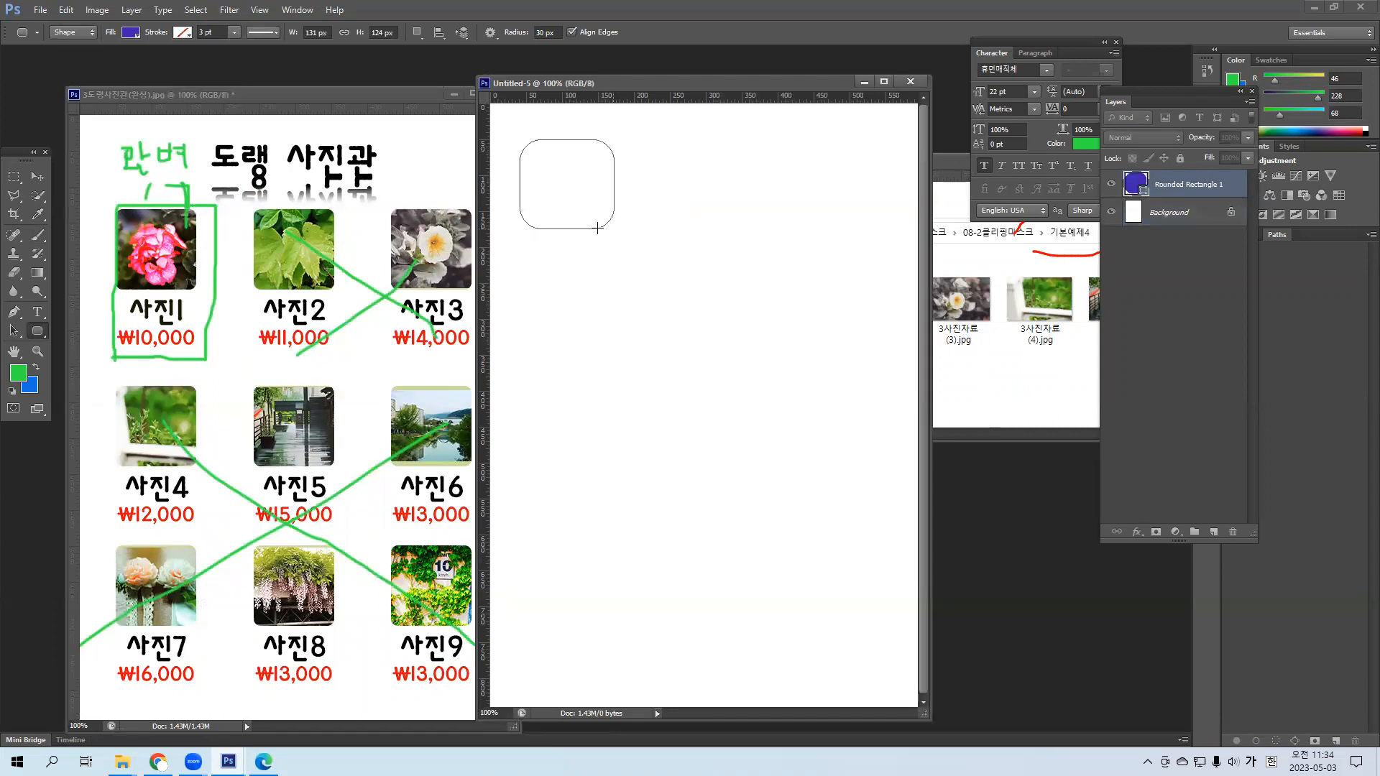
key(v)
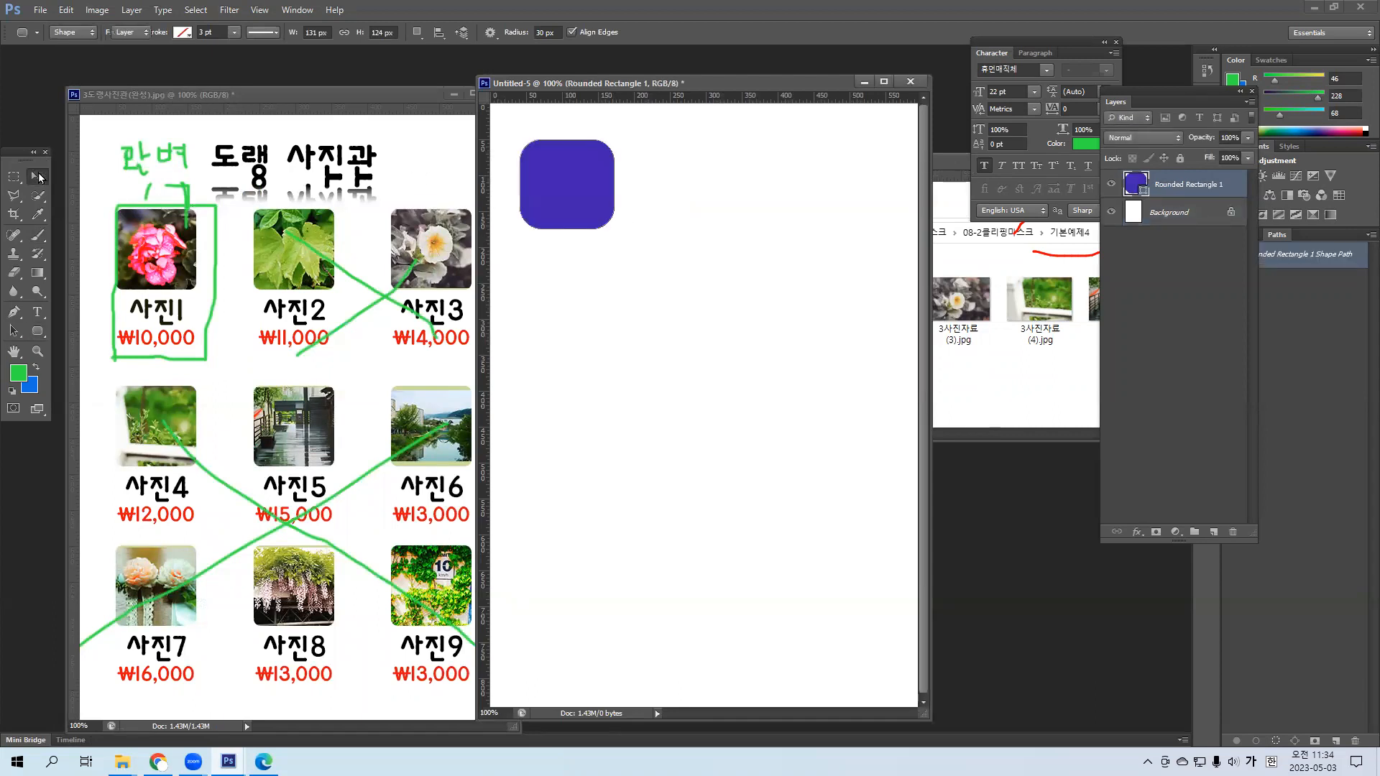
drag(556, 189, 556, 184)
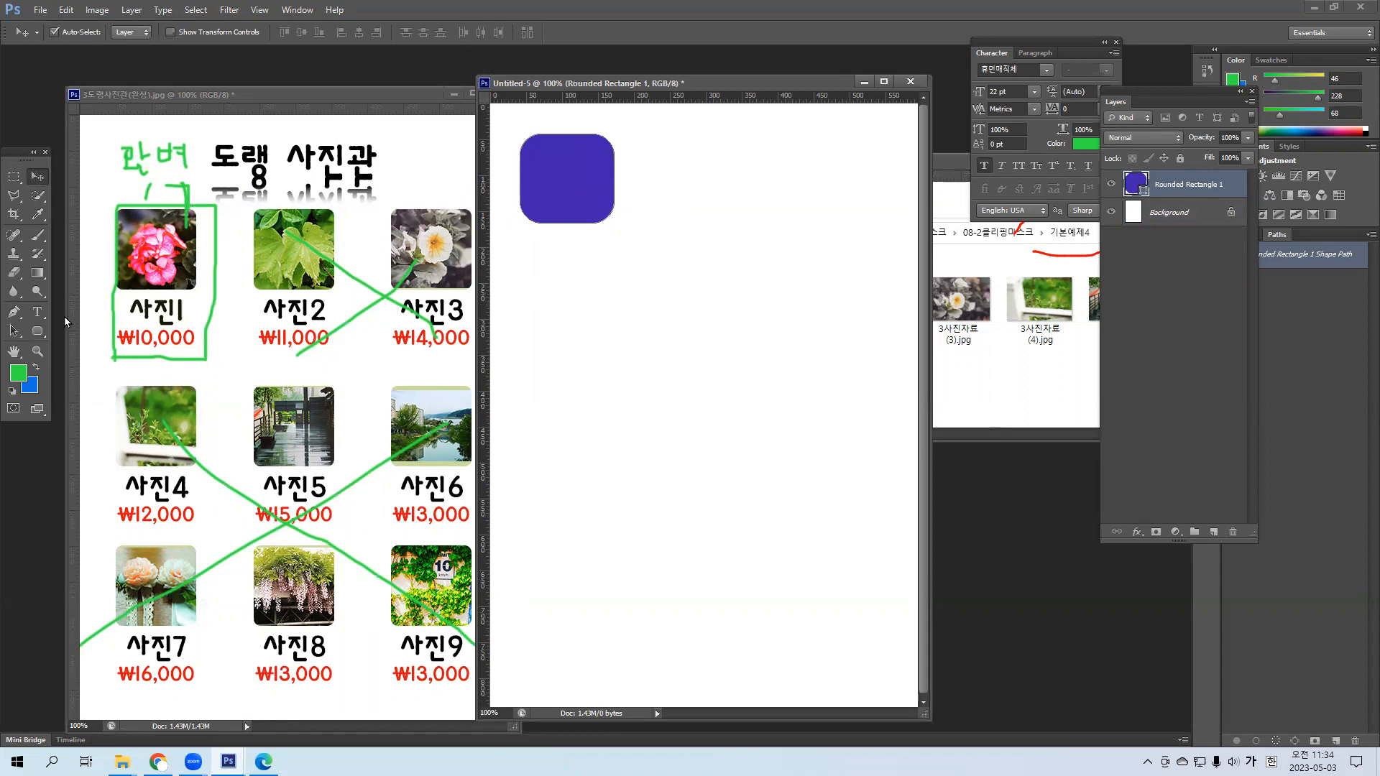
Add the text "사진1" below the rounded rectangle, color it black, and move it closer to the shape.
click(37, 311)
click(544, 266)
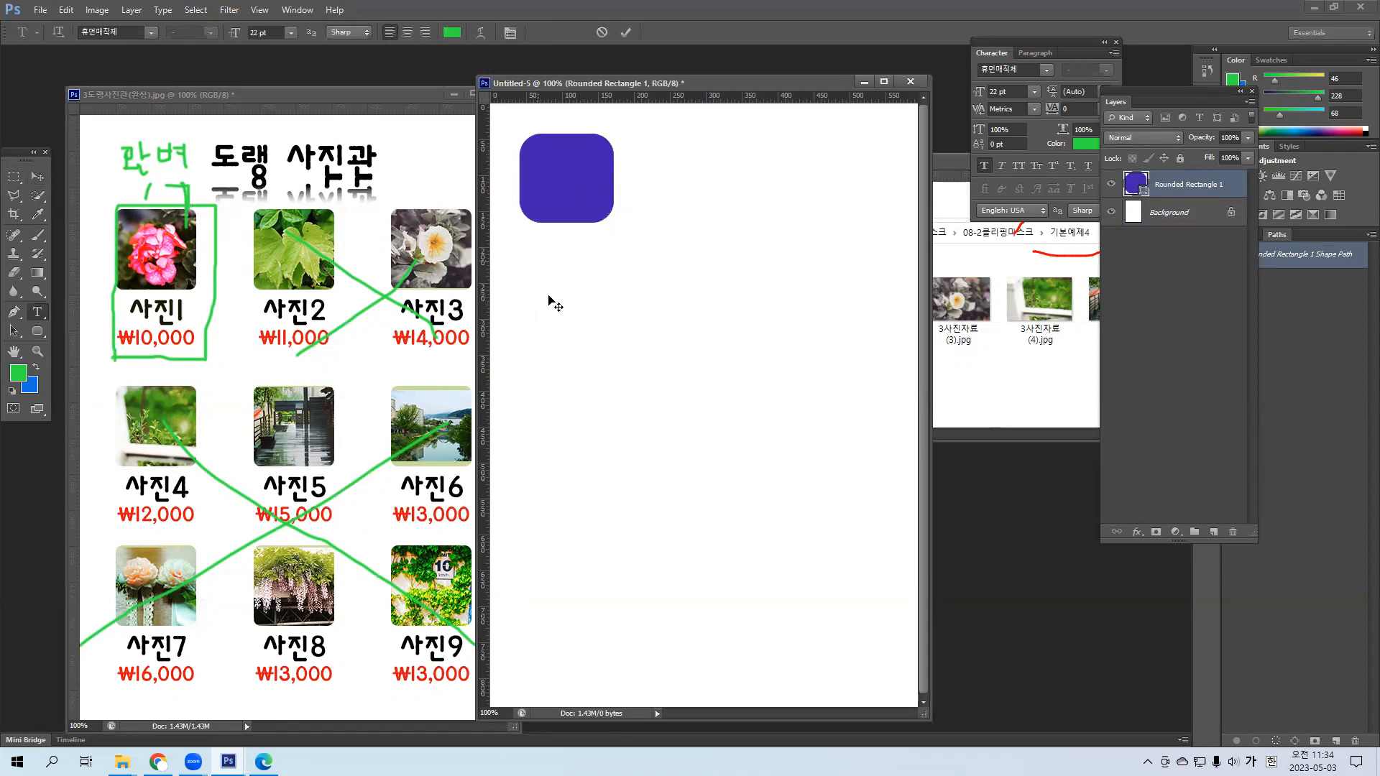
text(ㅅㅏ진)
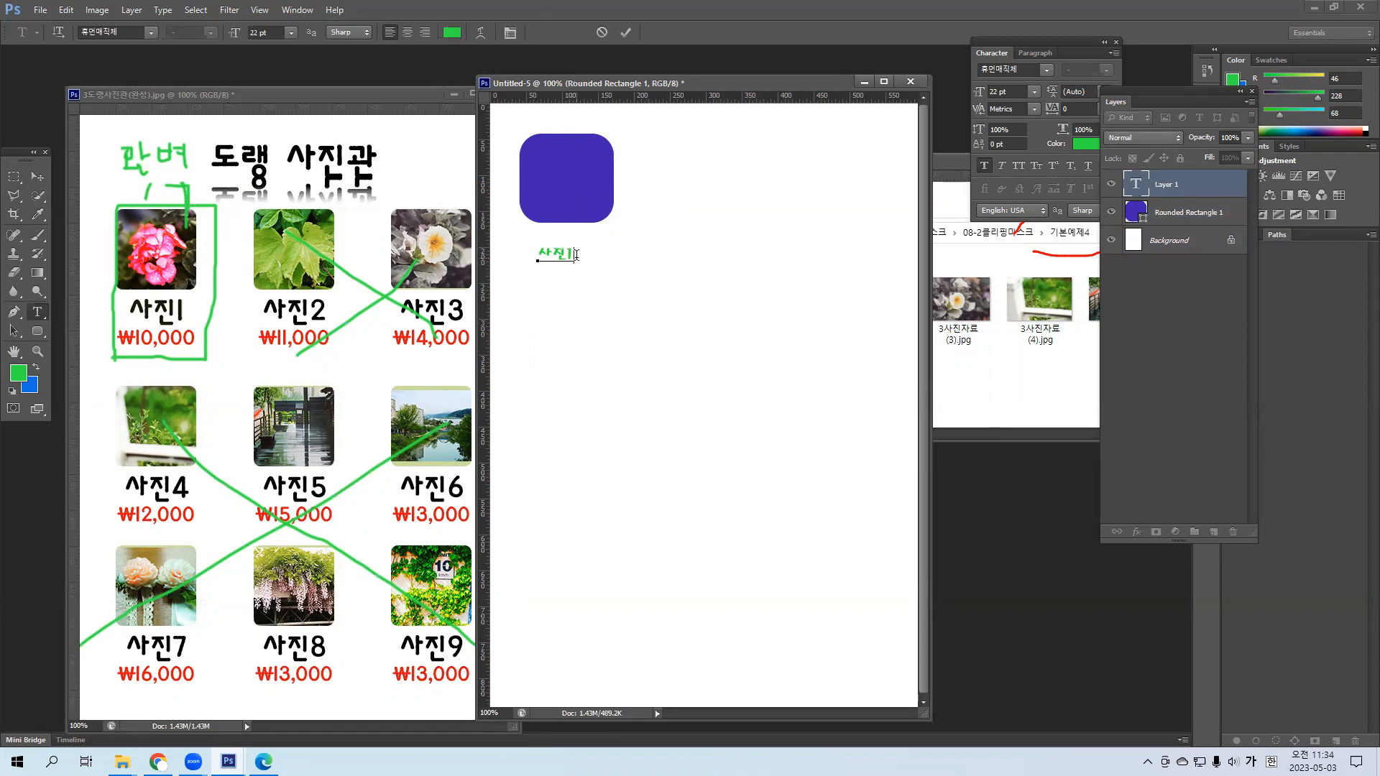
key(ctrl+a)
click(455, 36)
drag(625, 396, 662, 431)
click(785, 235)
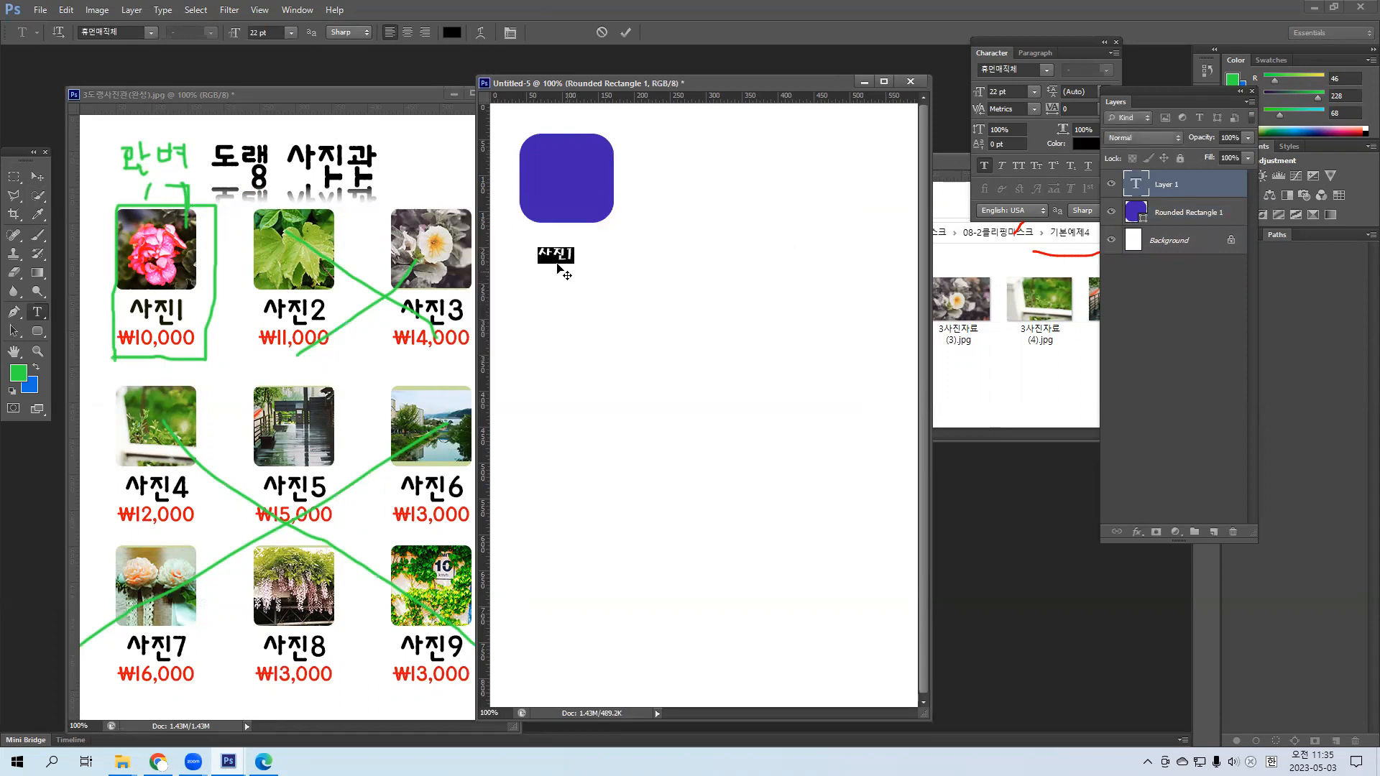
drag(549, 288, 556, 276)
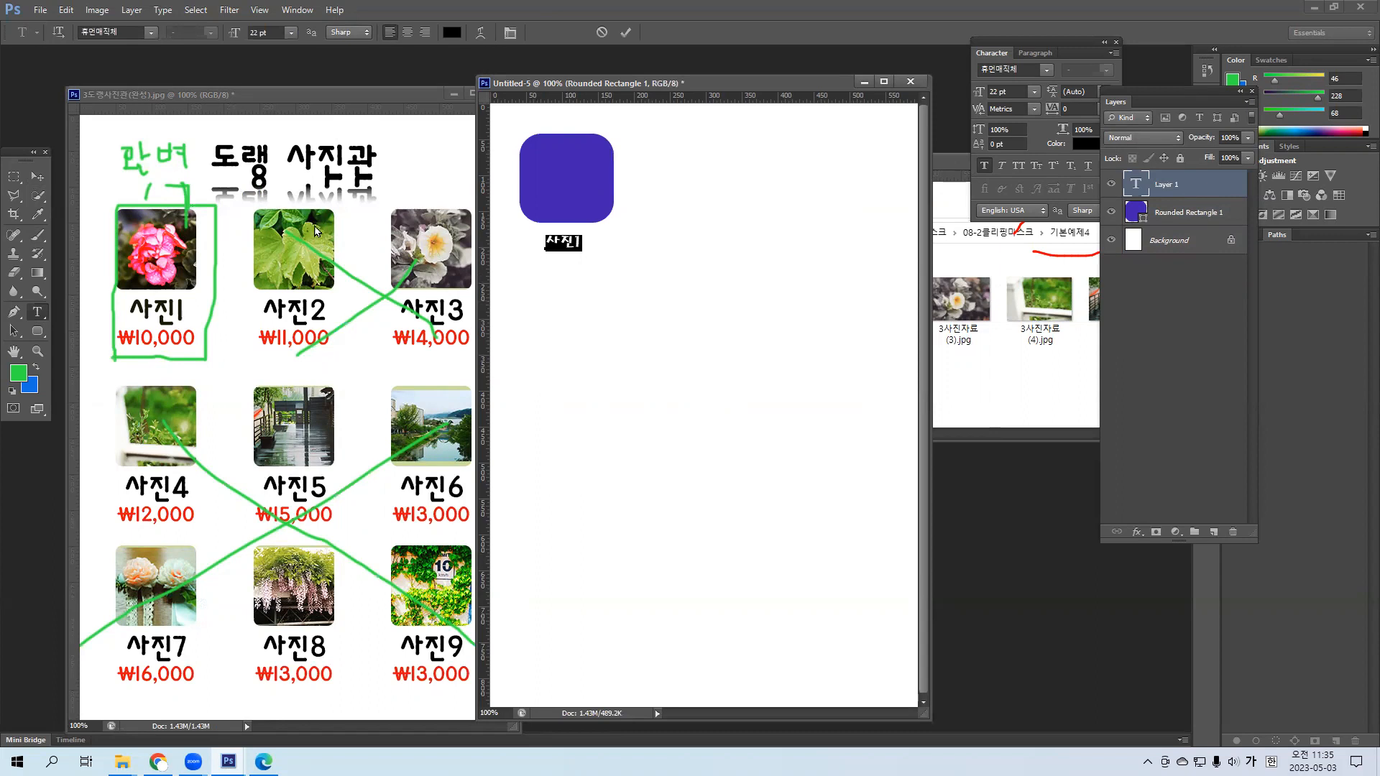
Center-align the "사진1" text and position it centrally beneath the rounded rectangle.
click(407, 33)
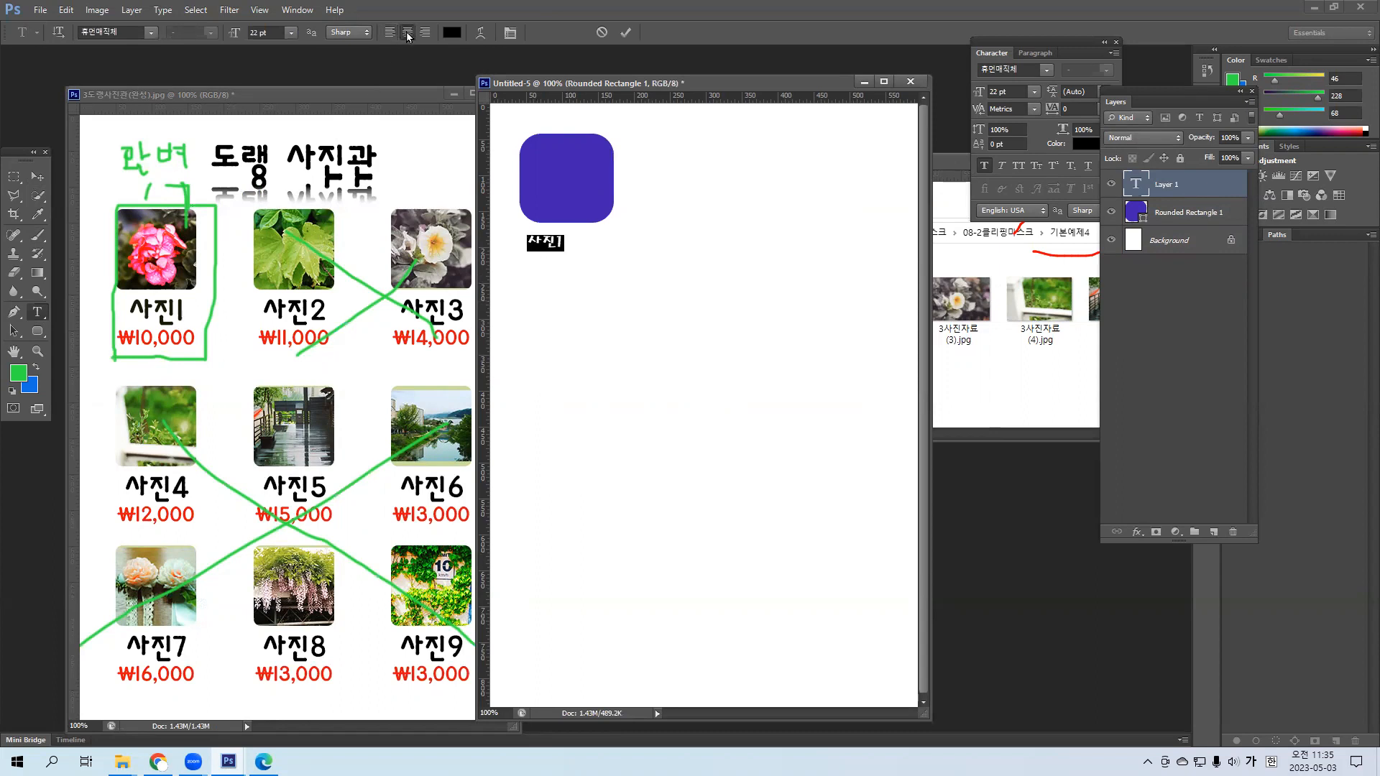
click(528, 243)
drag(558, 241, 412, 94)
click(389, 31)
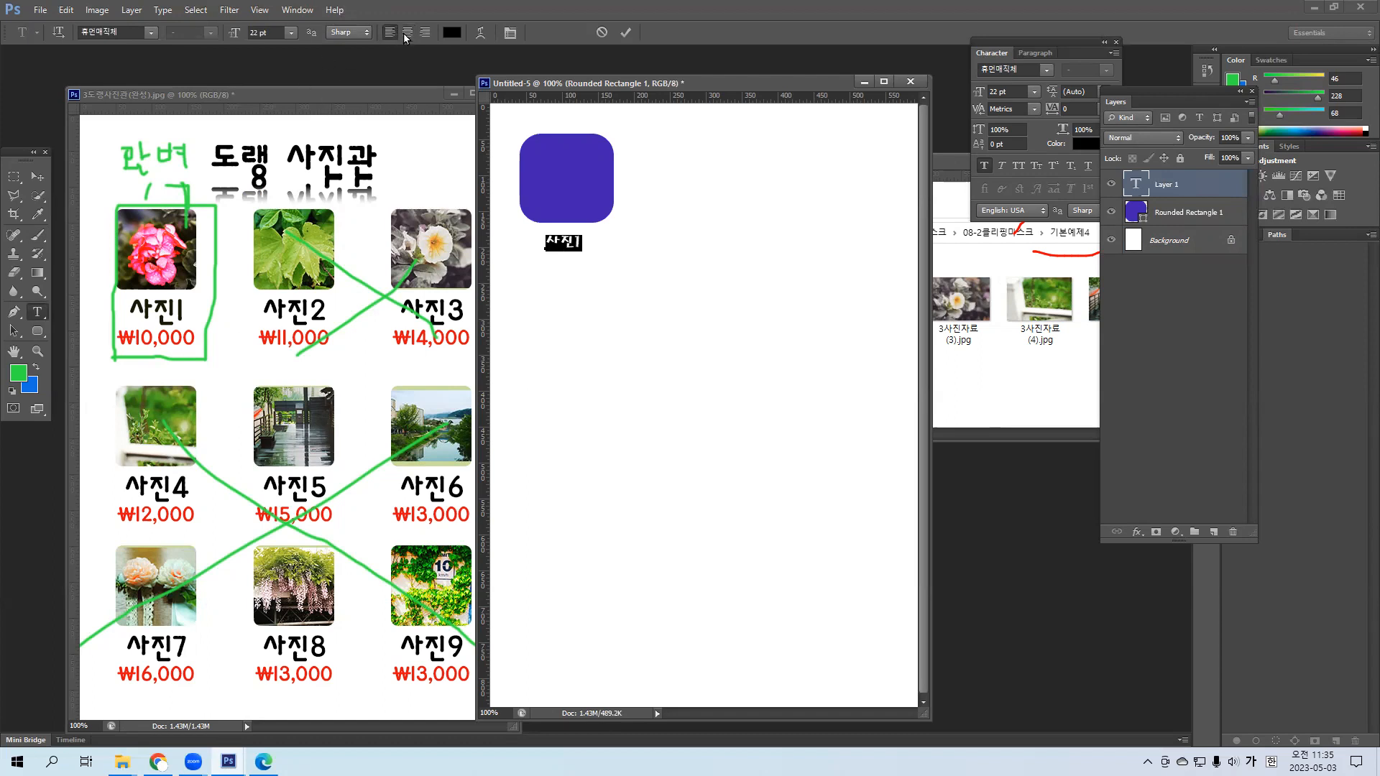
click(411, 33)
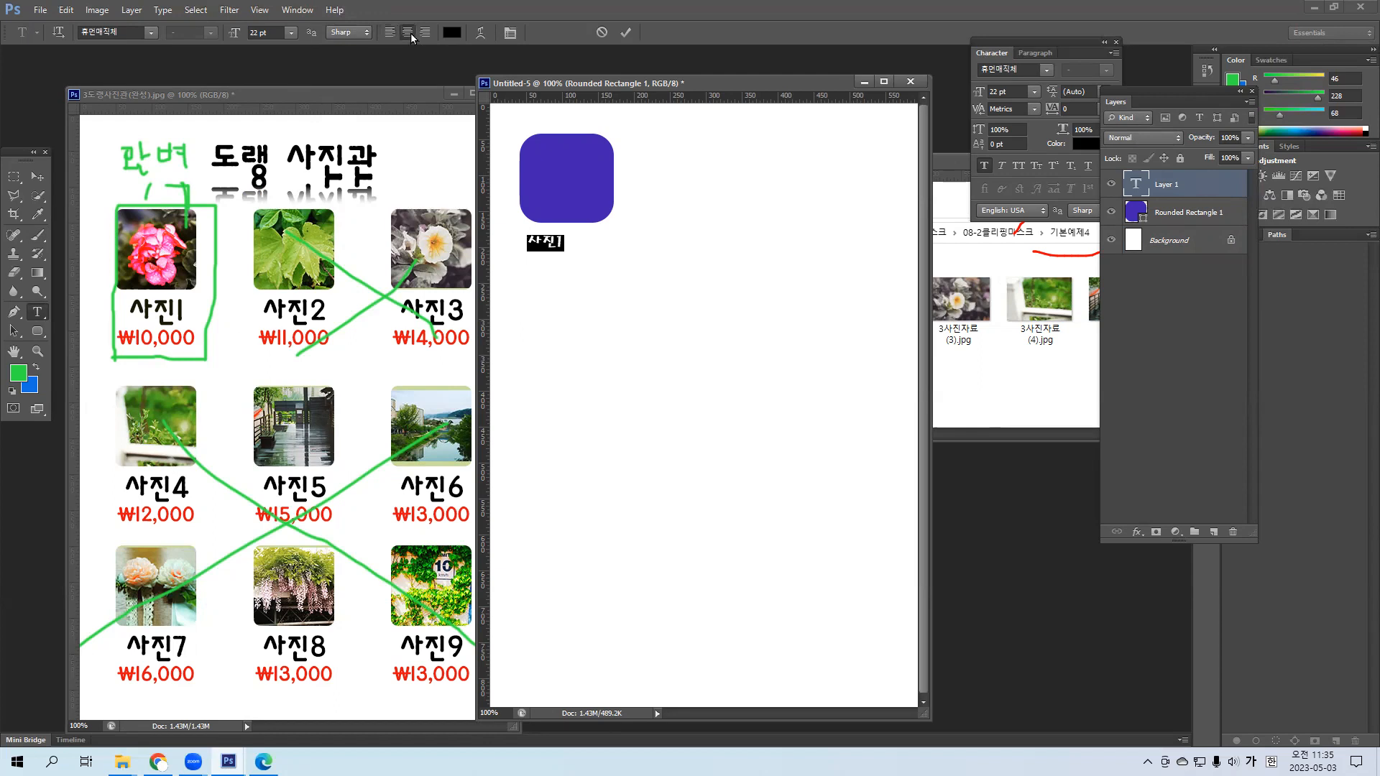
click(37, 176)
drag(548, 242, 570, 240)
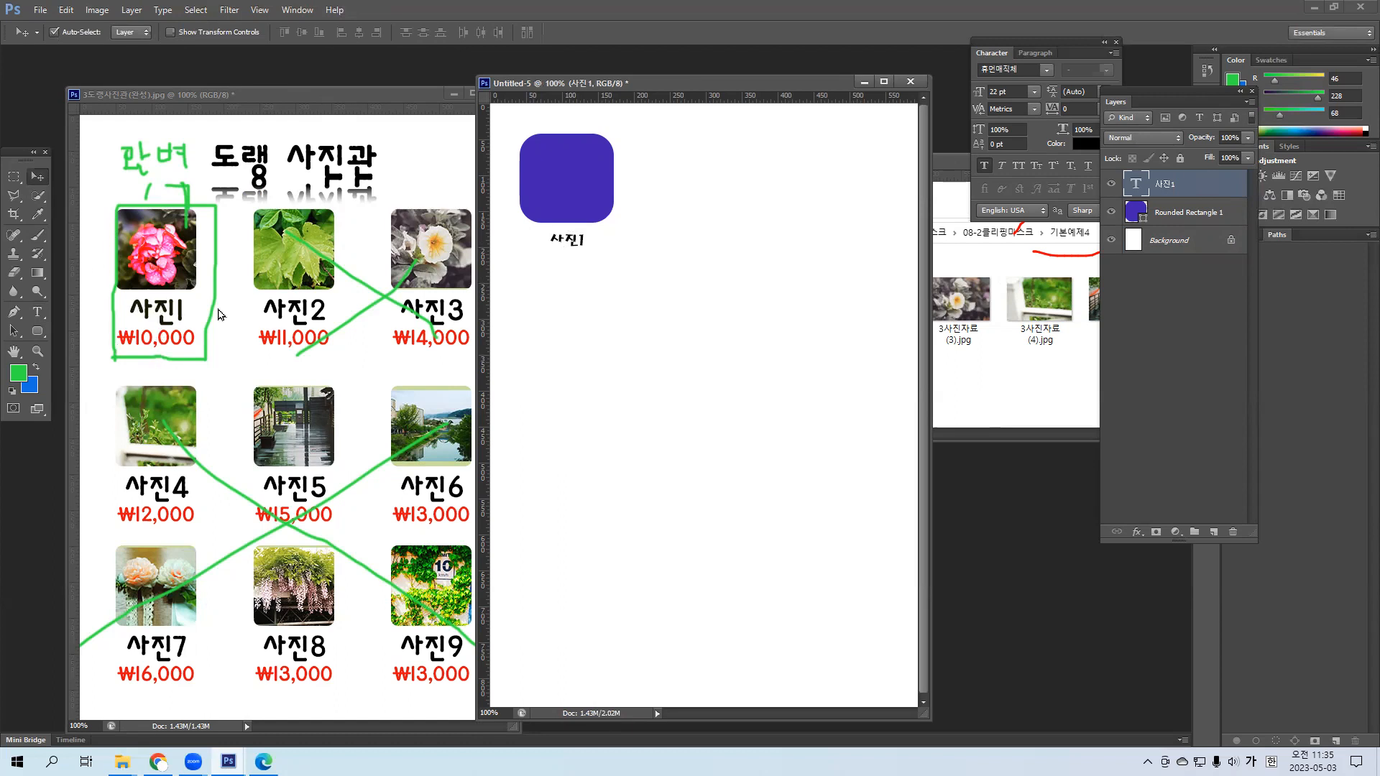
Set the "사진1" text size to 30 pt and keep it centered under the rounded rectangle.
click(37, 312)
drag(583, 238, 497, 233)
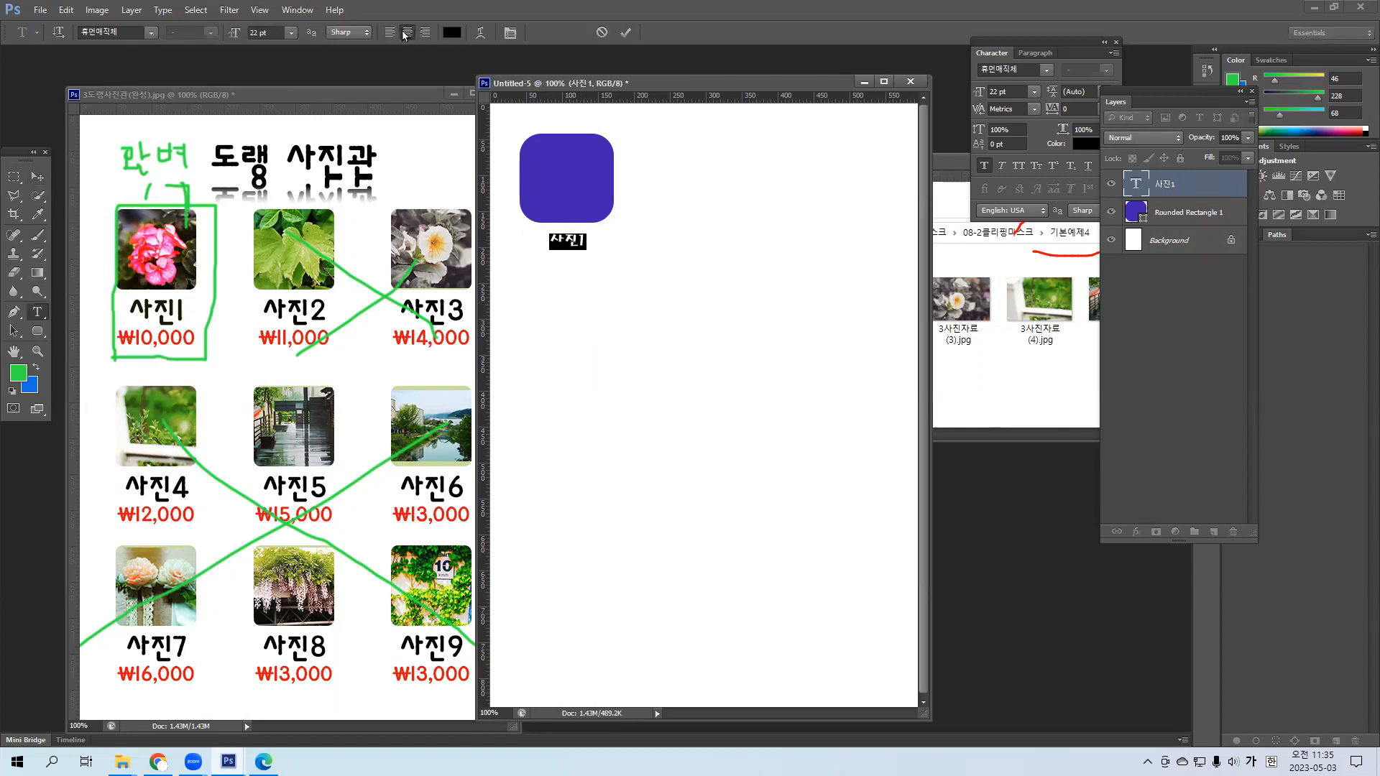
click(288, 33)
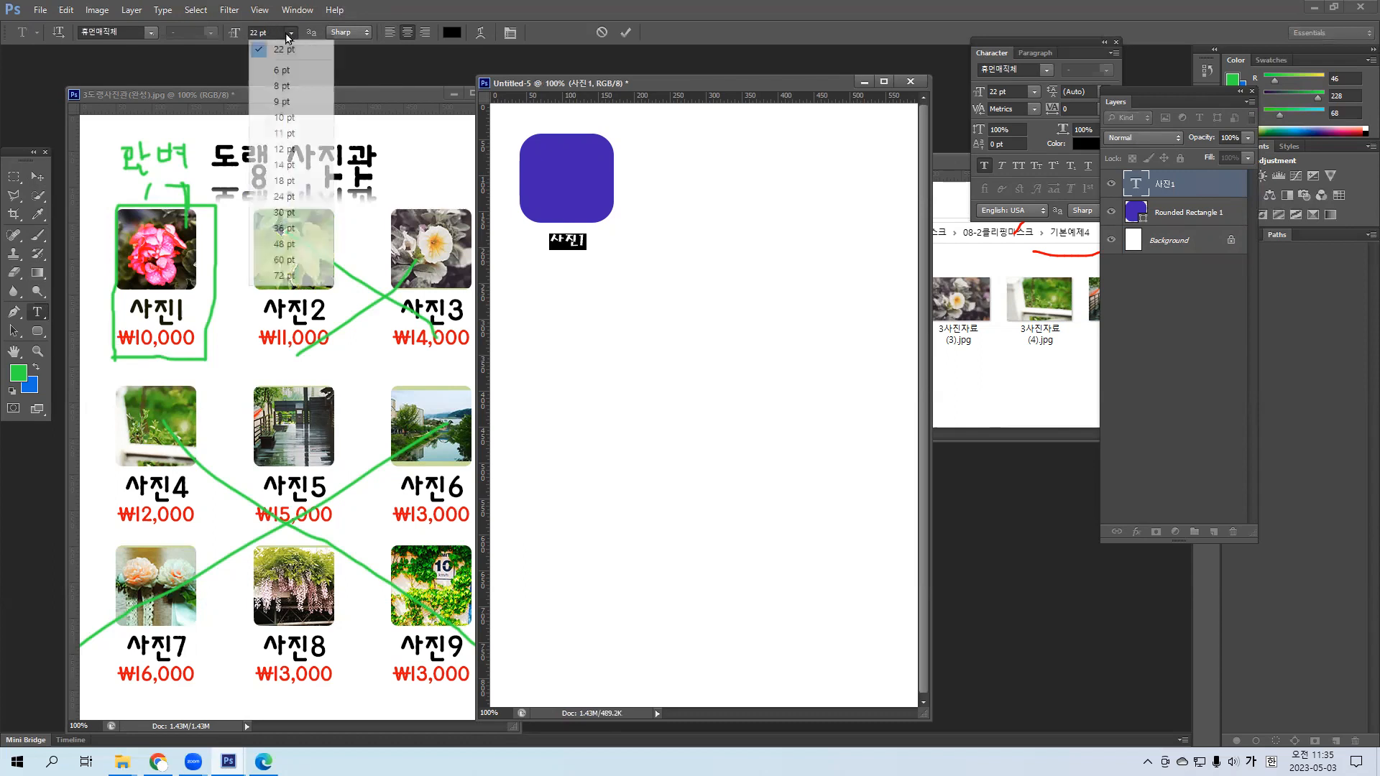
click(284, 213)
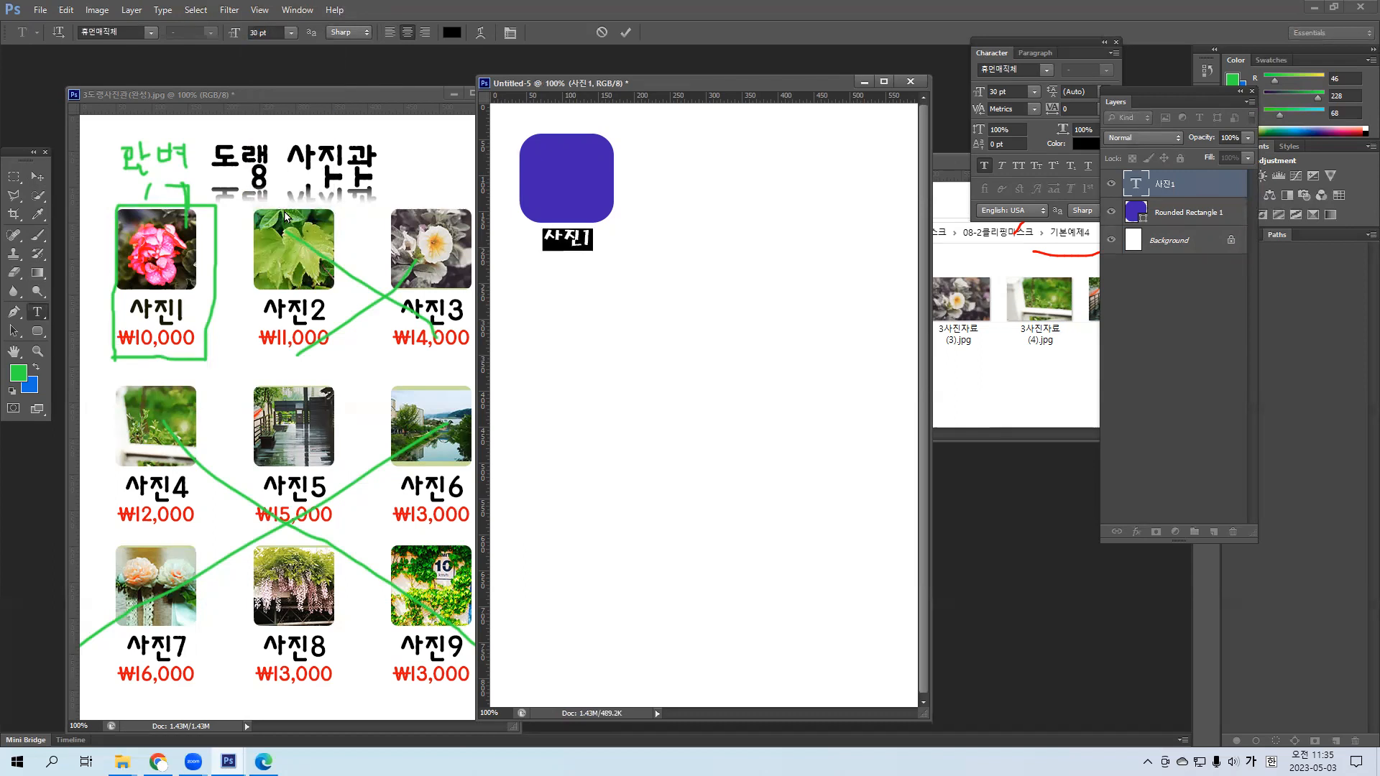
click(32, 178)
drag(583, 245, 585, 248)
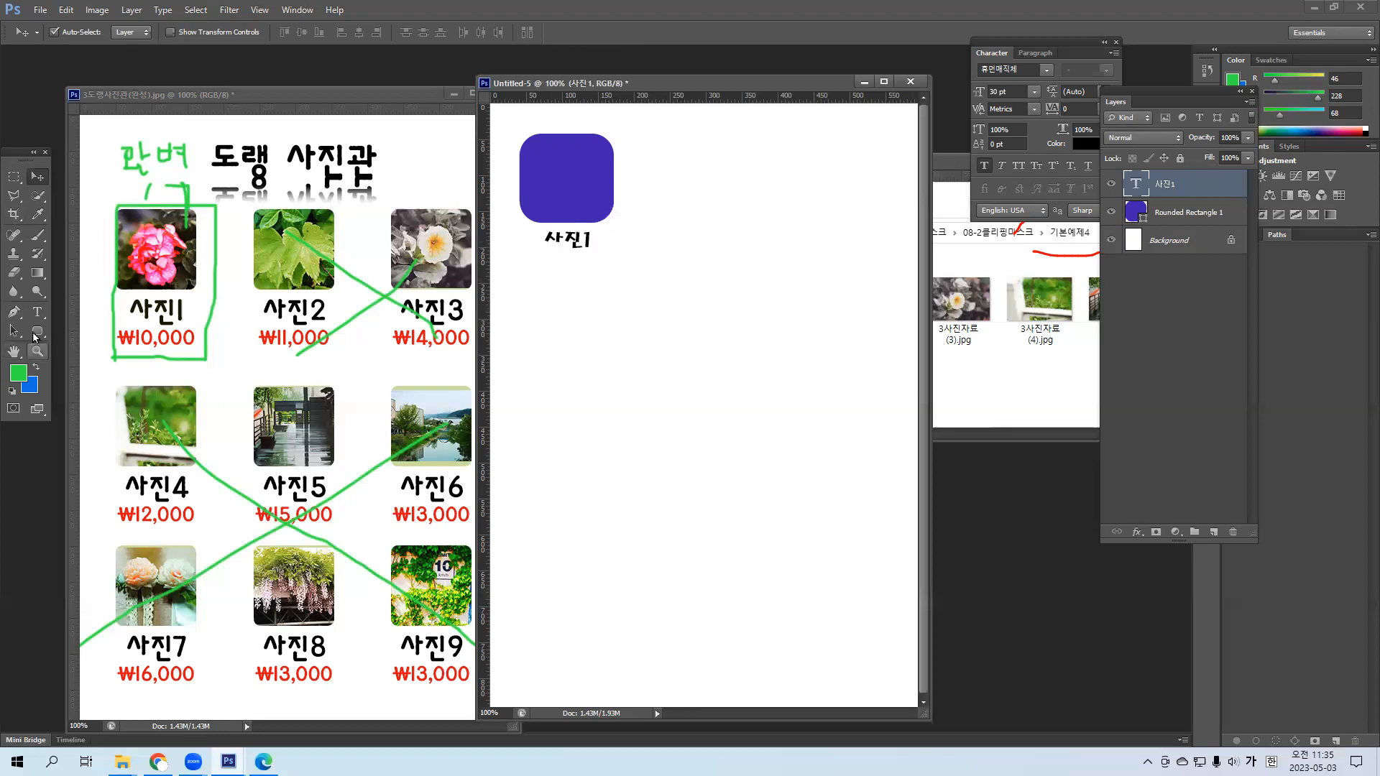
Start a separate text line below "사진1" and insert the ₩ symbol from the special characters.
click(38, 311)
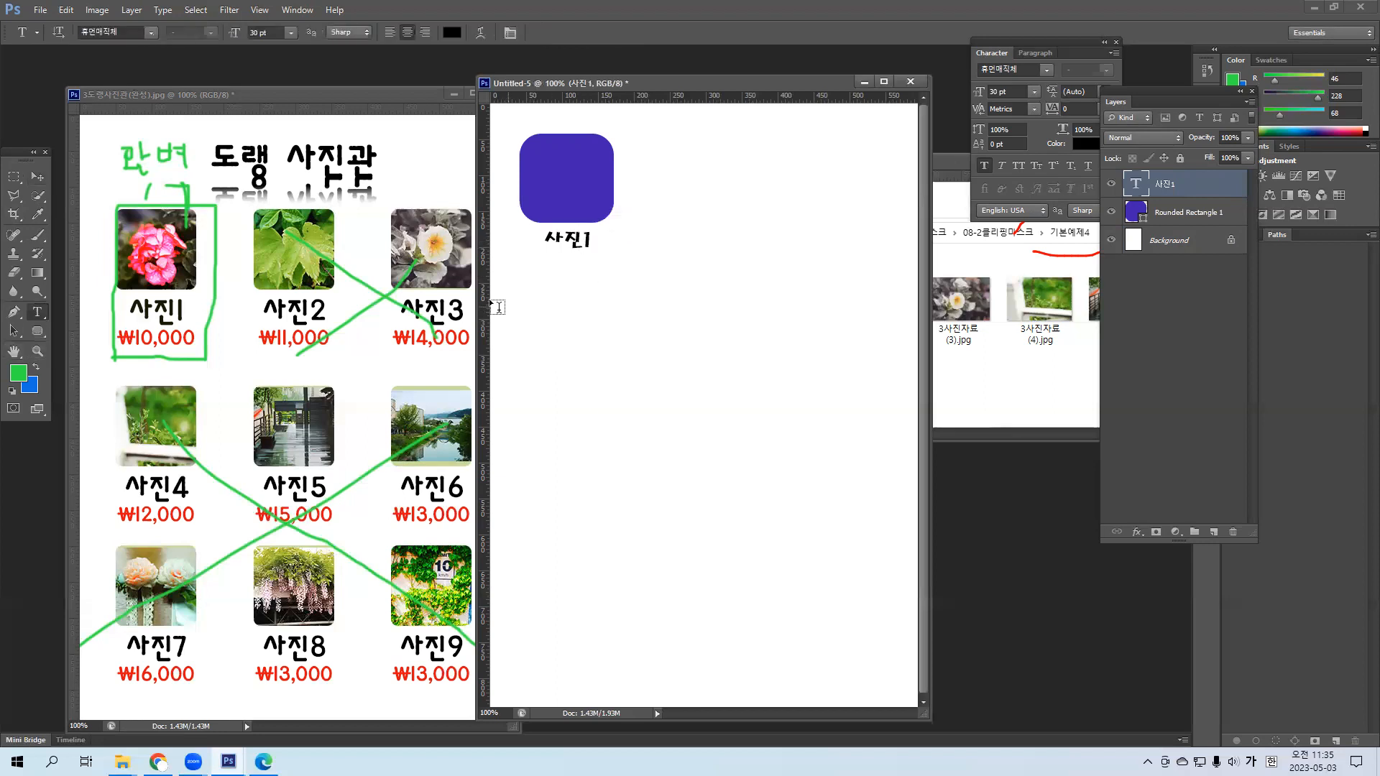
click(549, 291)
text(\)
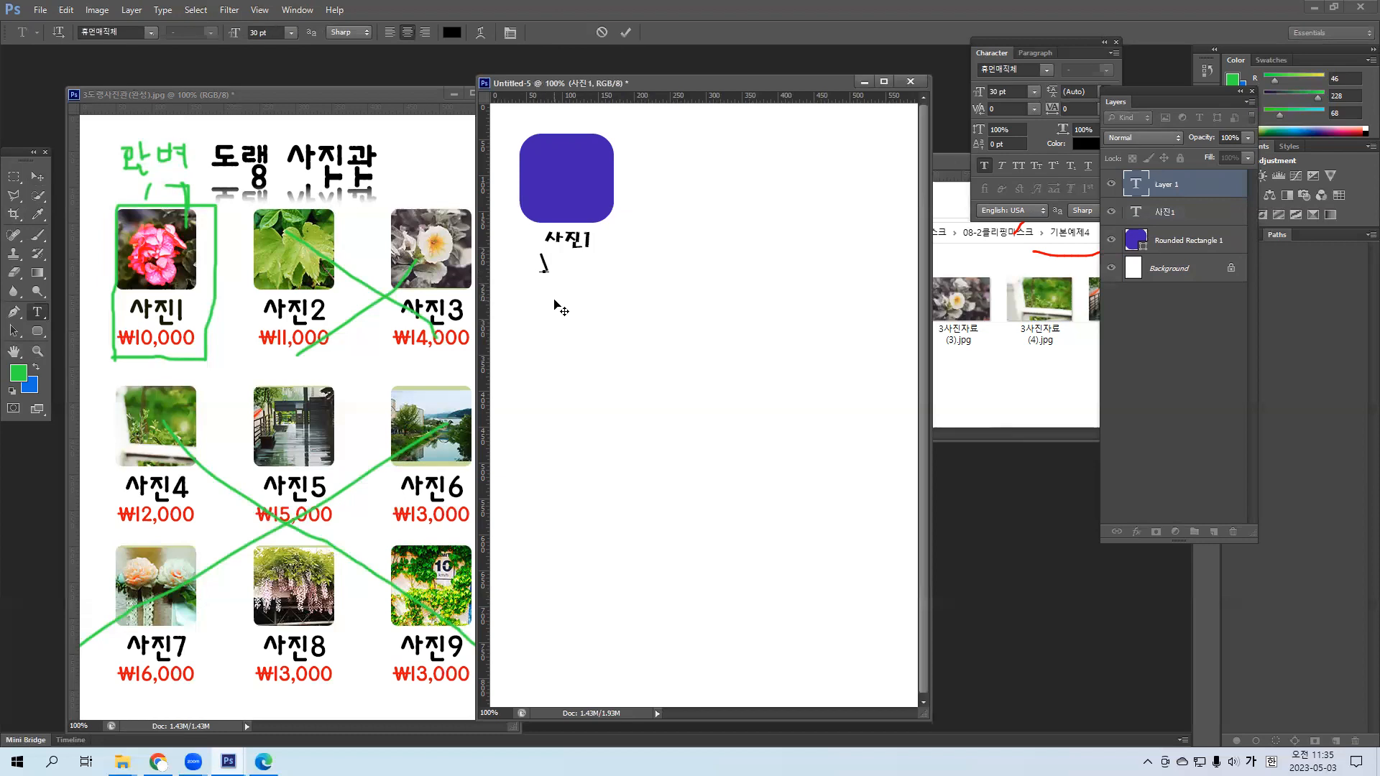
drag(550, 266, 537, 266)
click(538, 267)
double_click(544, 265)
text(르)
key(Hangul_Hanja)
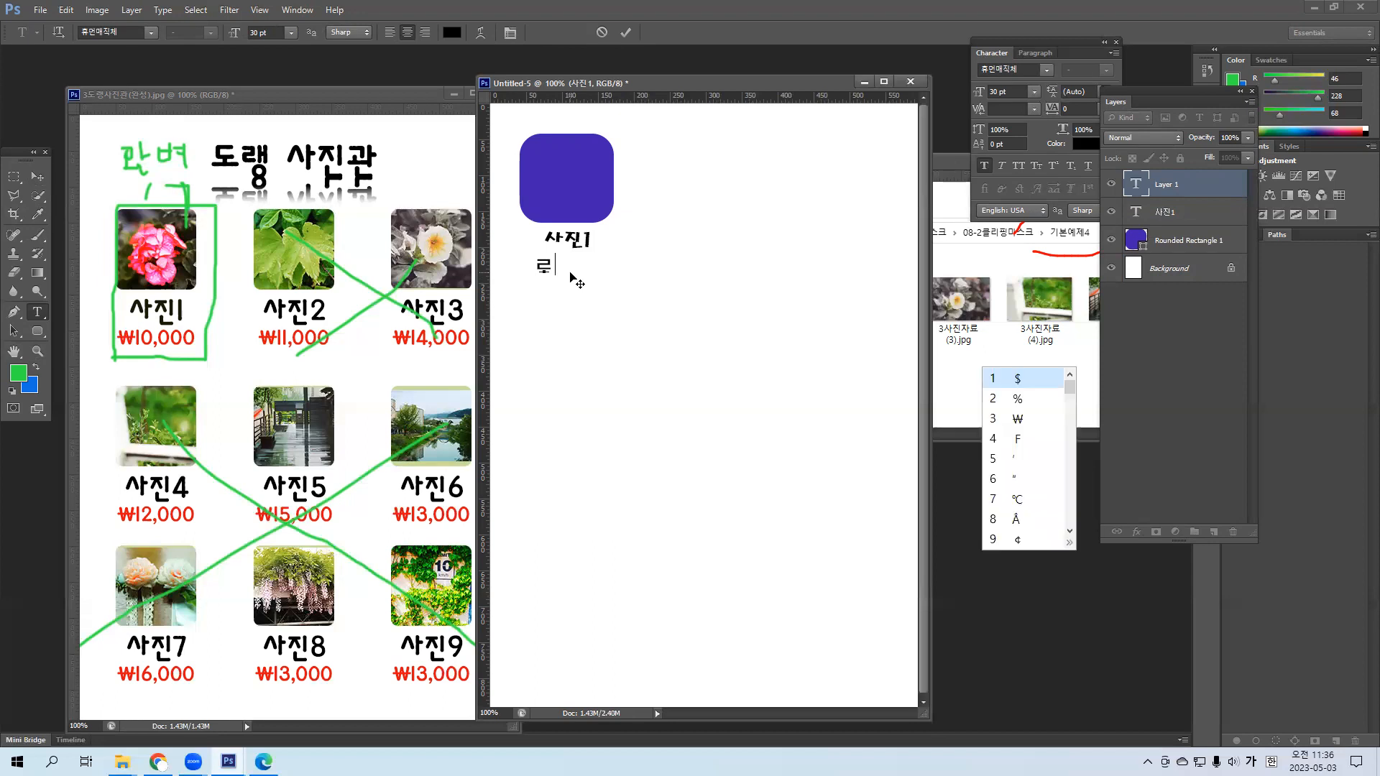
click(1021, 420)
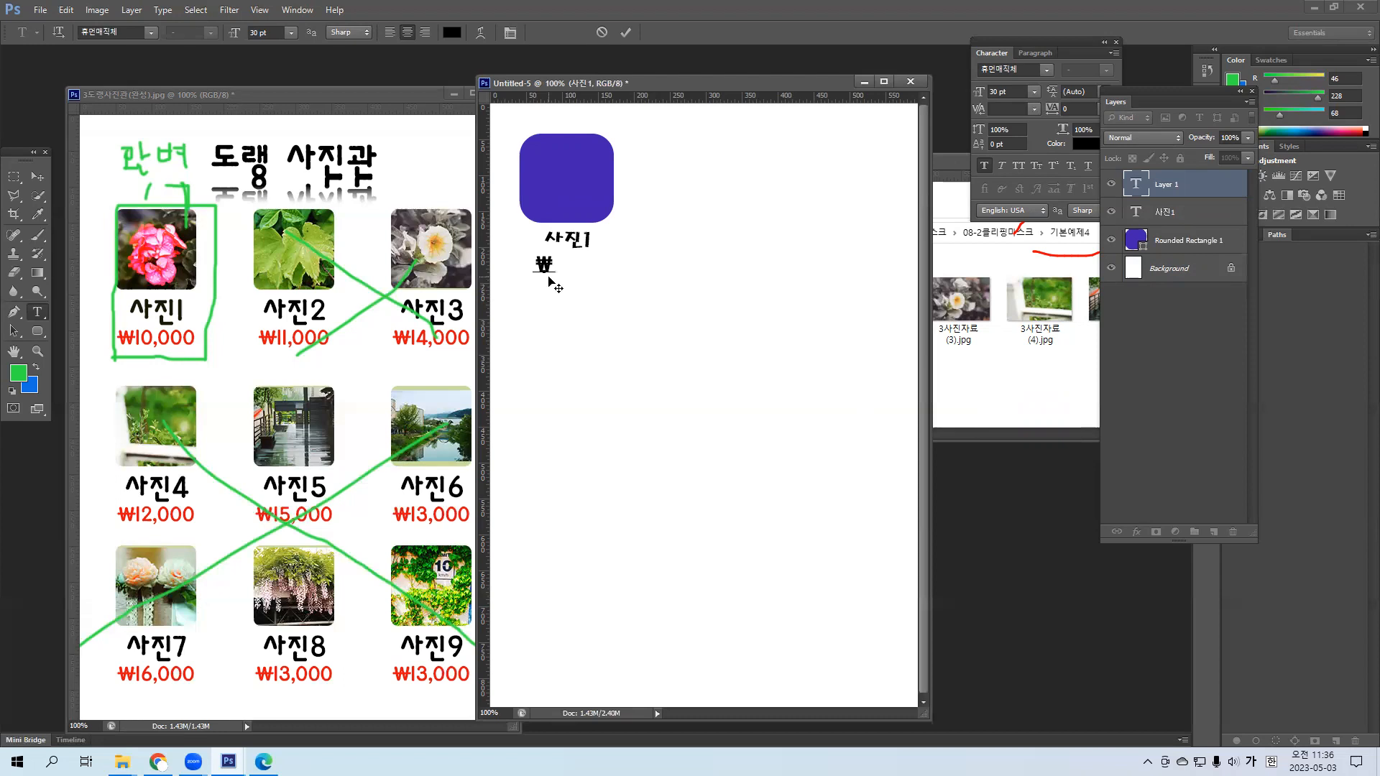
Try entering another special character after the ₩ symbol, and clear the whole price line.
text(르)
key(Hangul_Hanja)
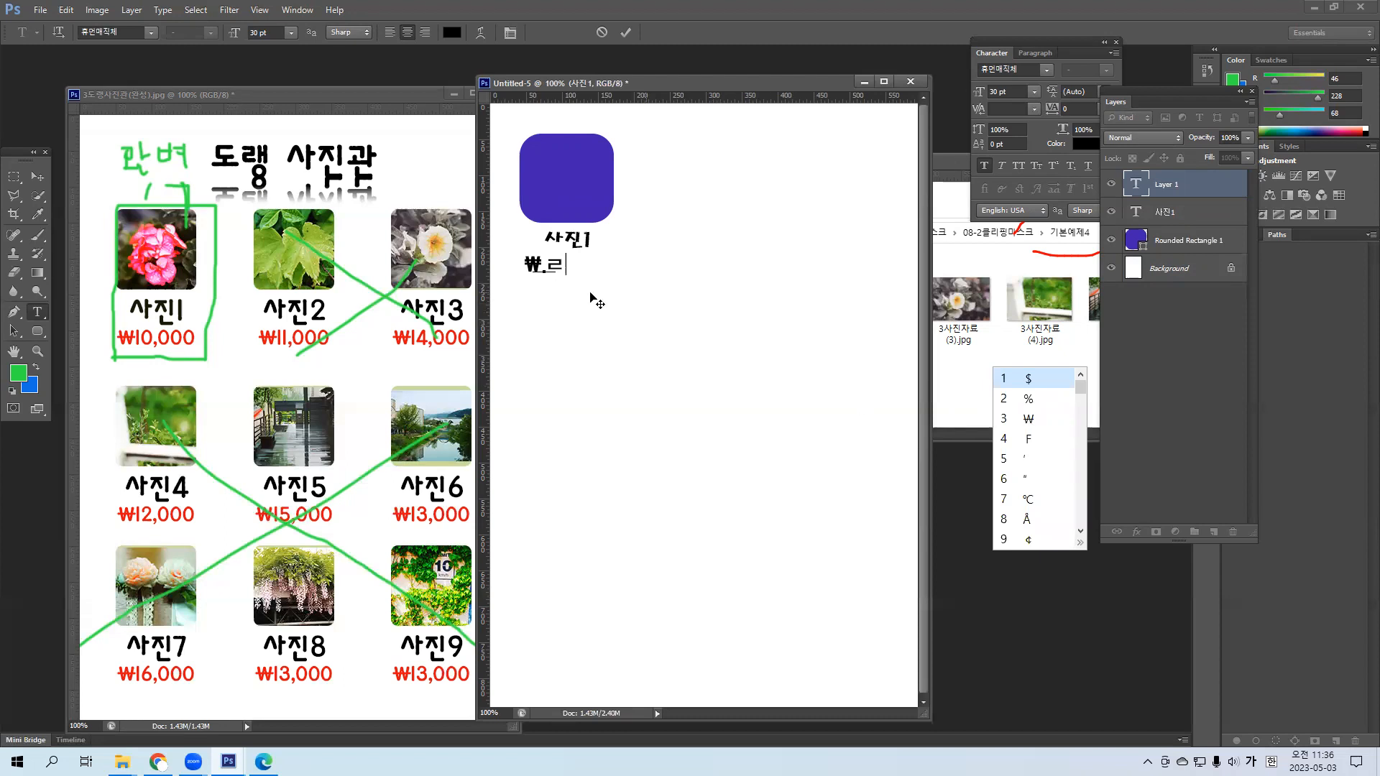
click(641, 318)
drag(541, 259, 575, 264)
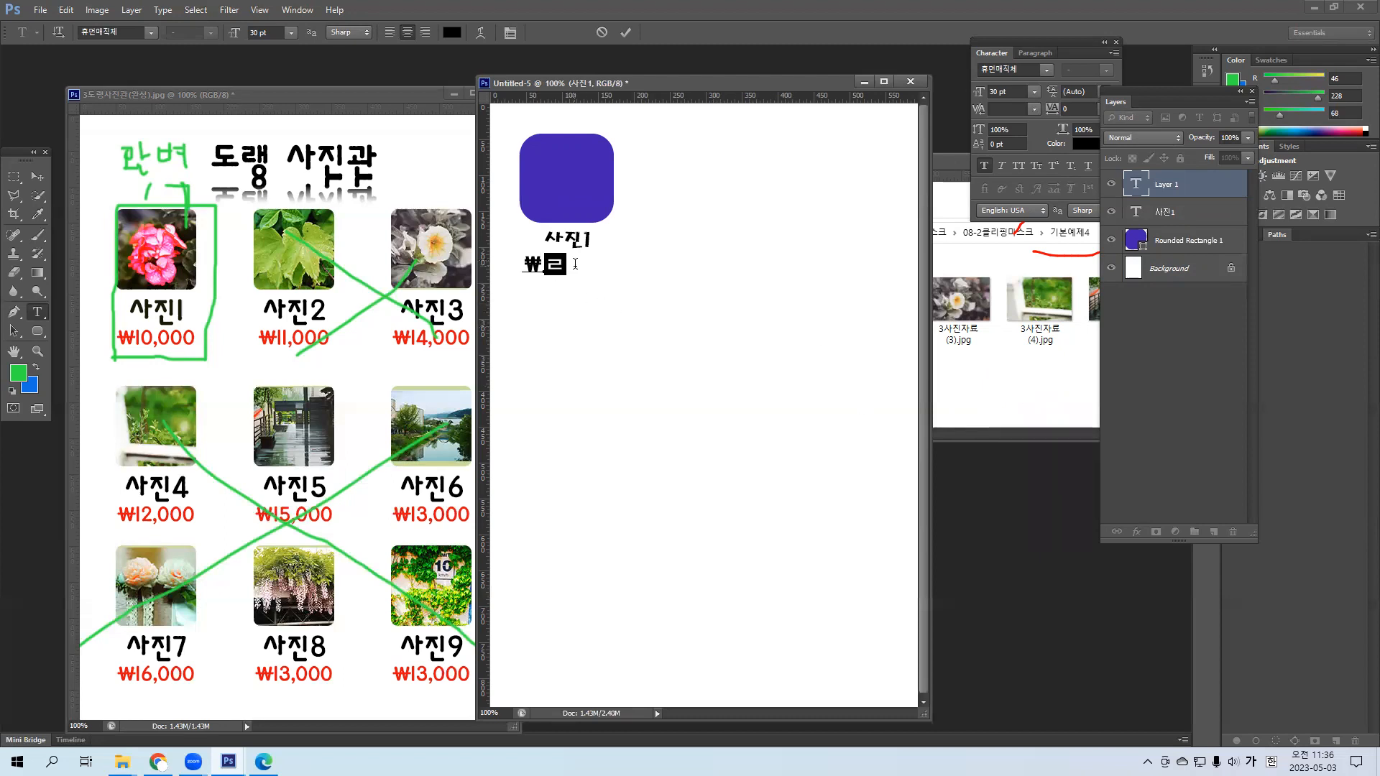
key(BackSpace)
text(01)
key(BackSpace)
key(BackSpace)
key(BackSpace)
Enter 15,000 as the price below "사진1" and insert the ₩ symbol in front of it.
text(15,000)
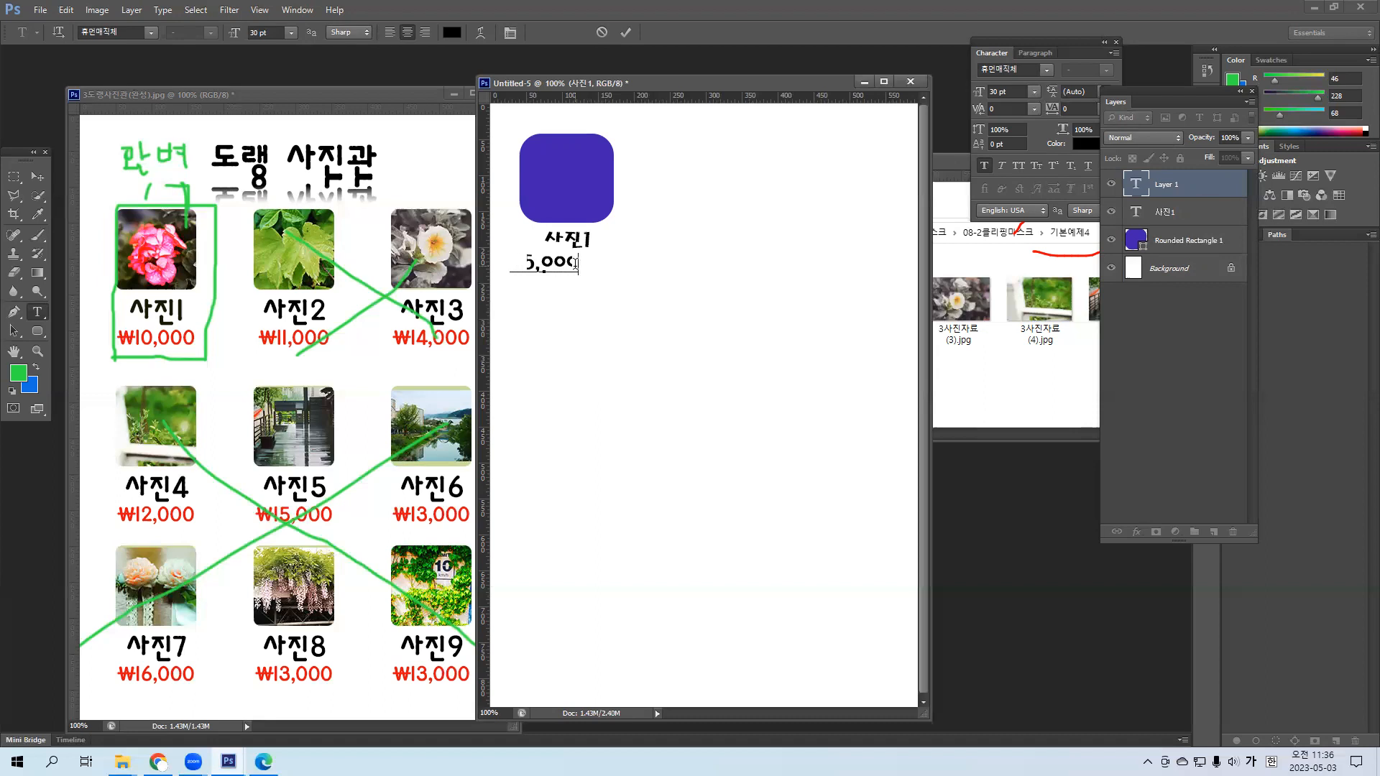
click(519, 263)
text(ㄹ)
key(Hangul_Hanja)
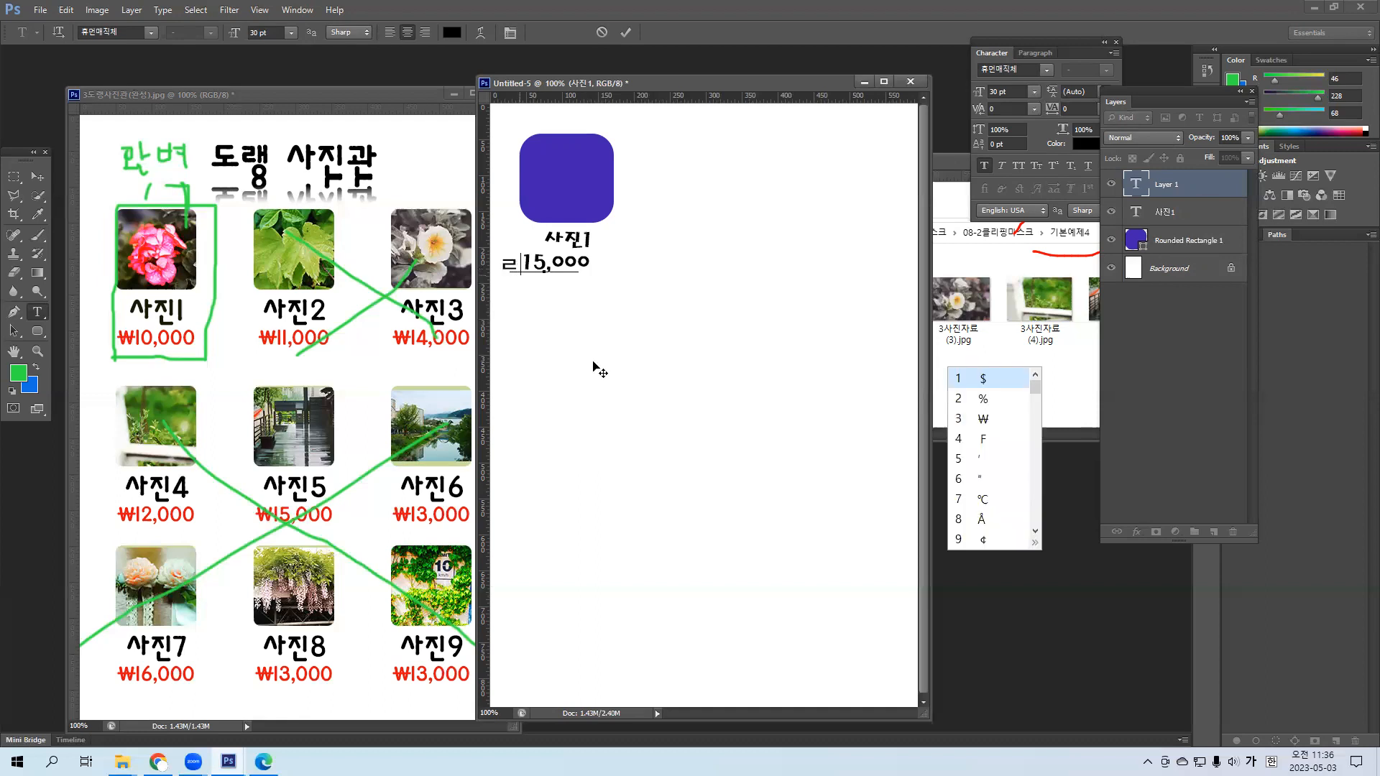
click(983, 418)
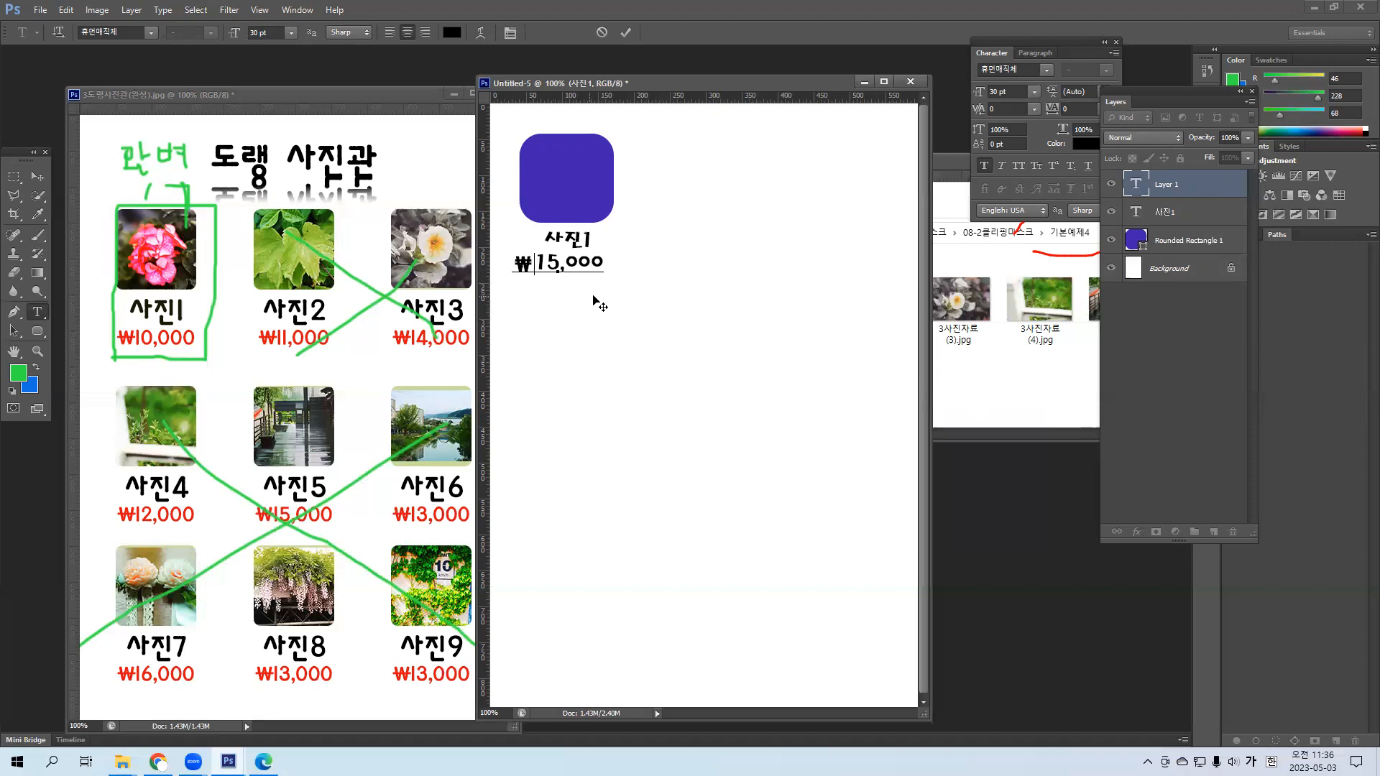
Recolor the ₩15,000 price text bright red (RGB 255, 0, 0).
double_click(547, 259)
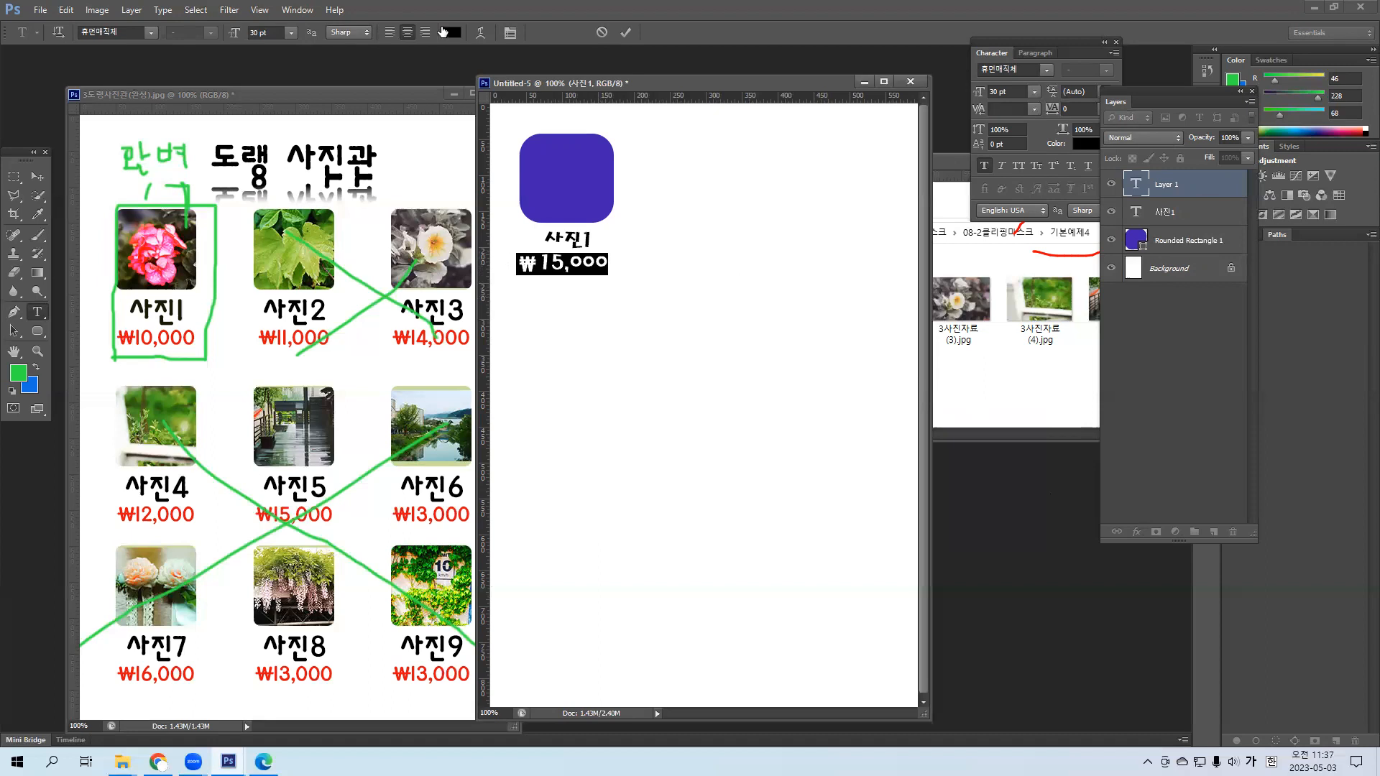
click(38, 176)
click(25, 378)
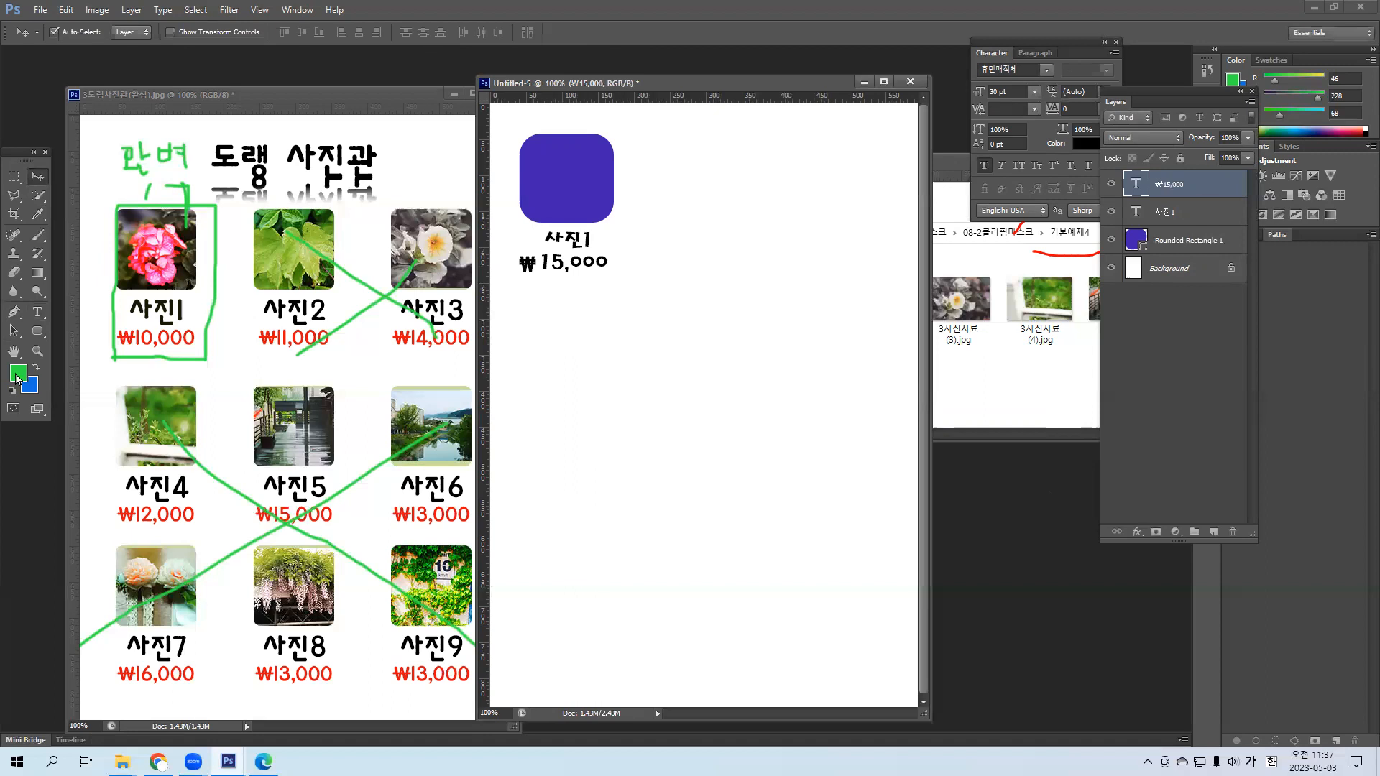
click(658, 420)
click(641, 239)
click(799, 230)
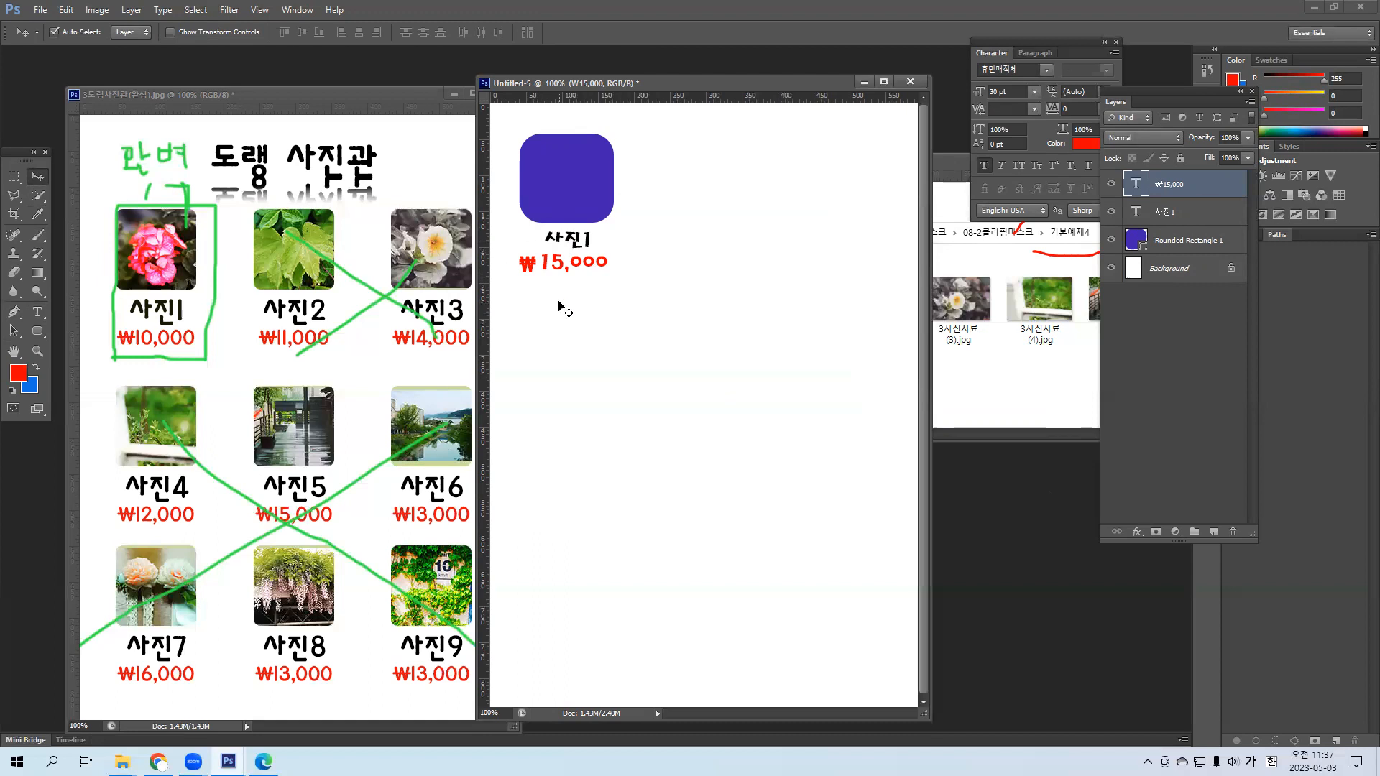
Align the price, the 사진1 caption and the rounded rectangle to their horizontal centers, keeping all three layers selected.
shift+click(1177, 245)
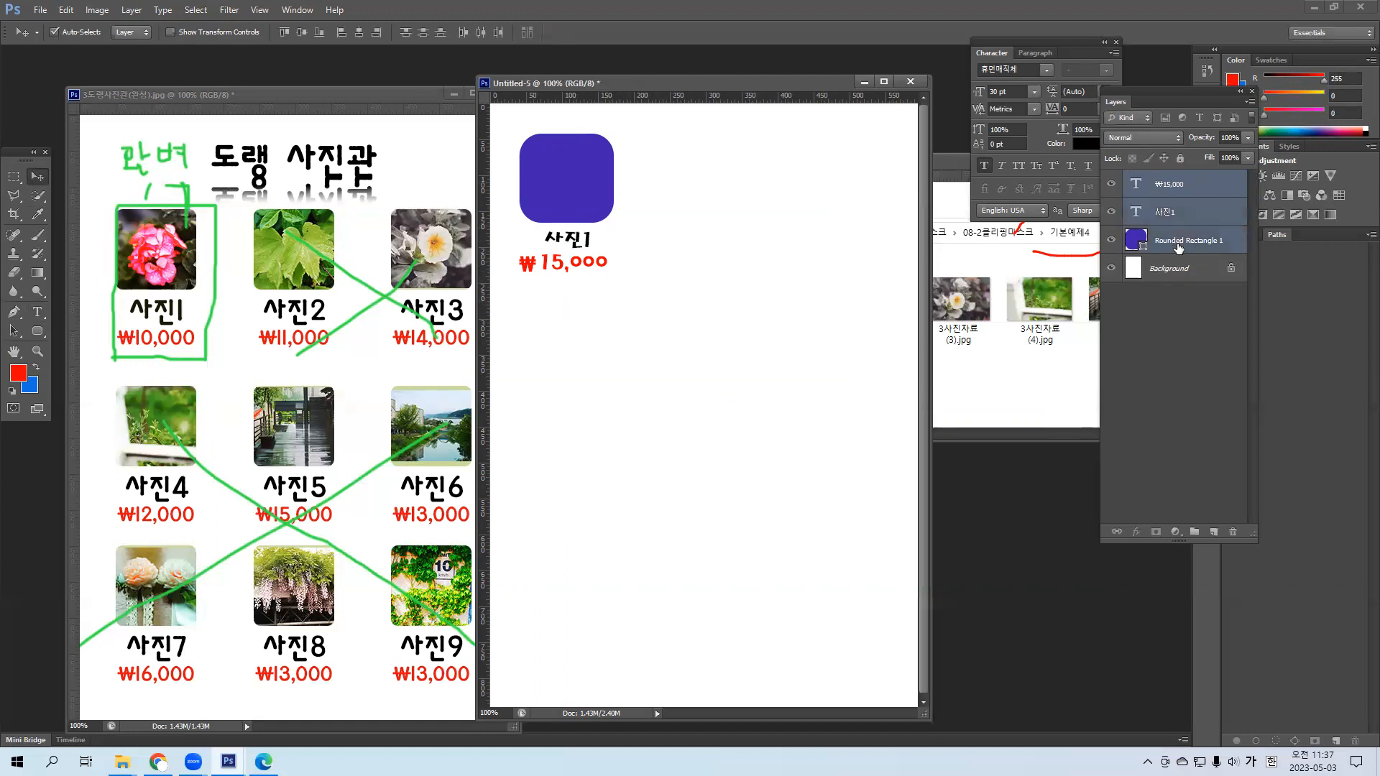
click(355, 34)
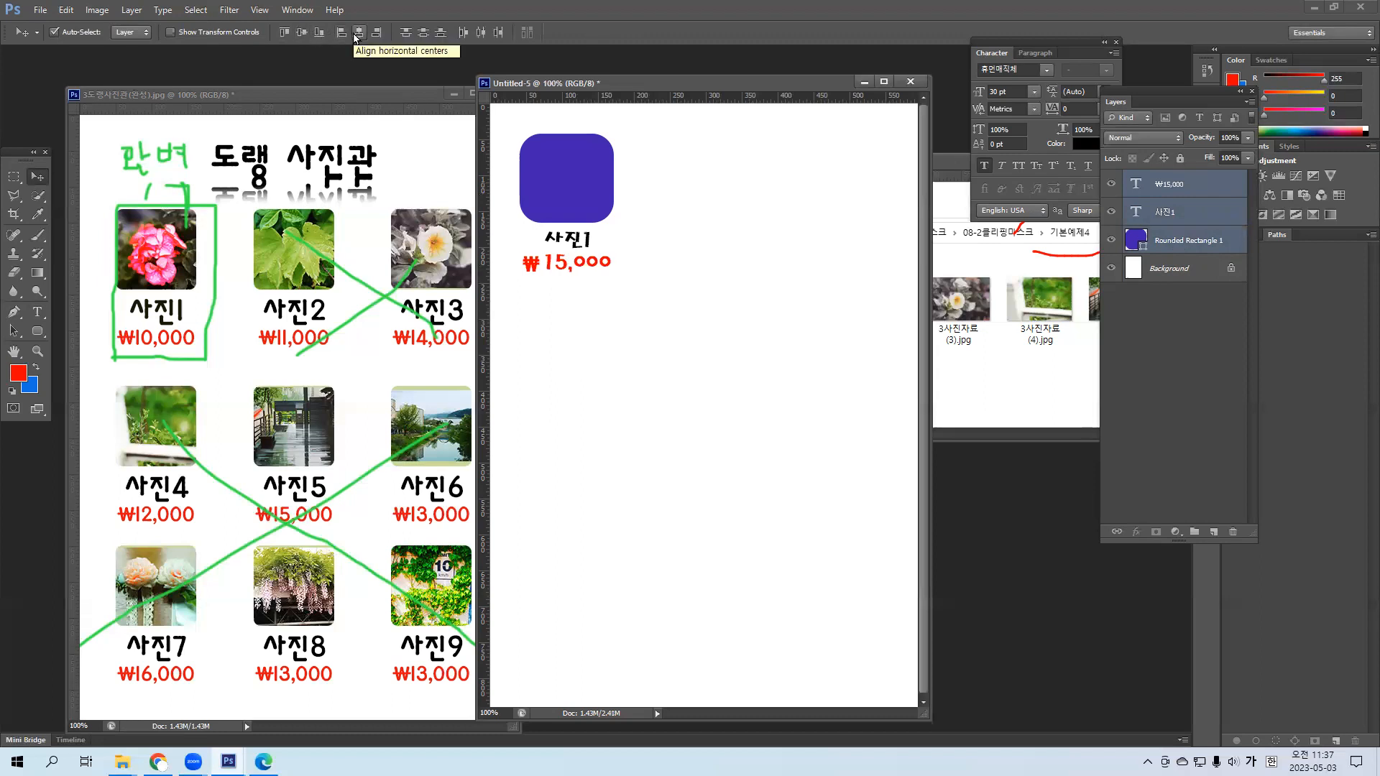
click(1161, 181)
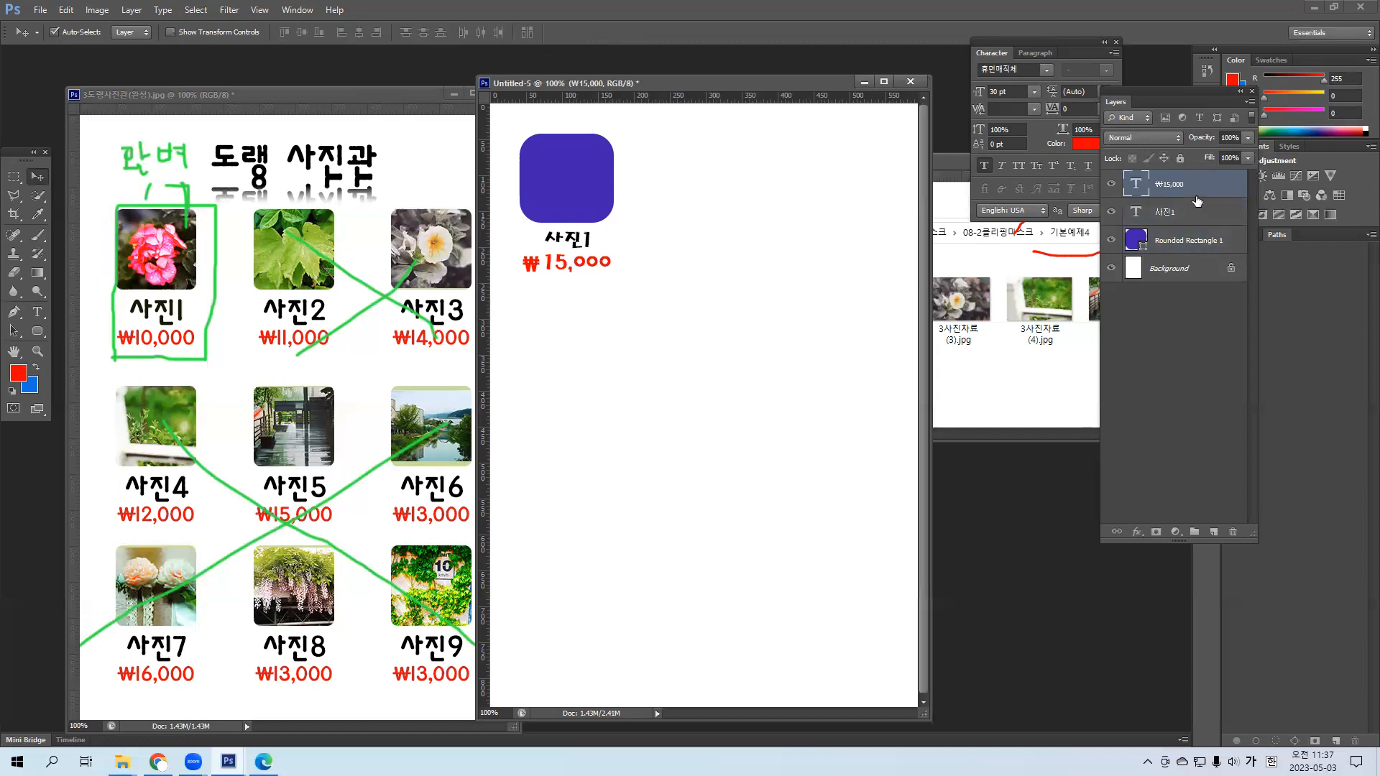
shift+click(1194, 243)
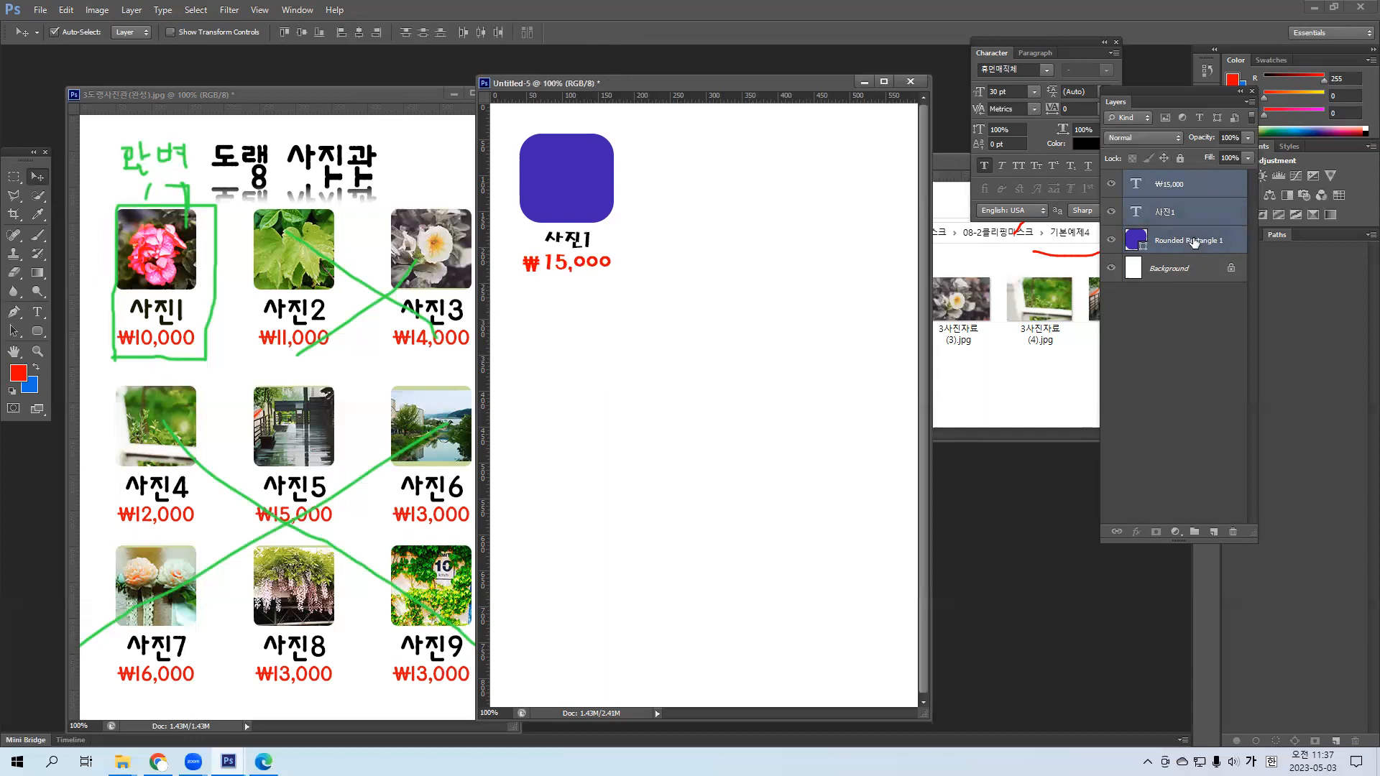
Capture the align and distribute options as a screenshot and paste it into a new document.
key(ctrl+shift+c)
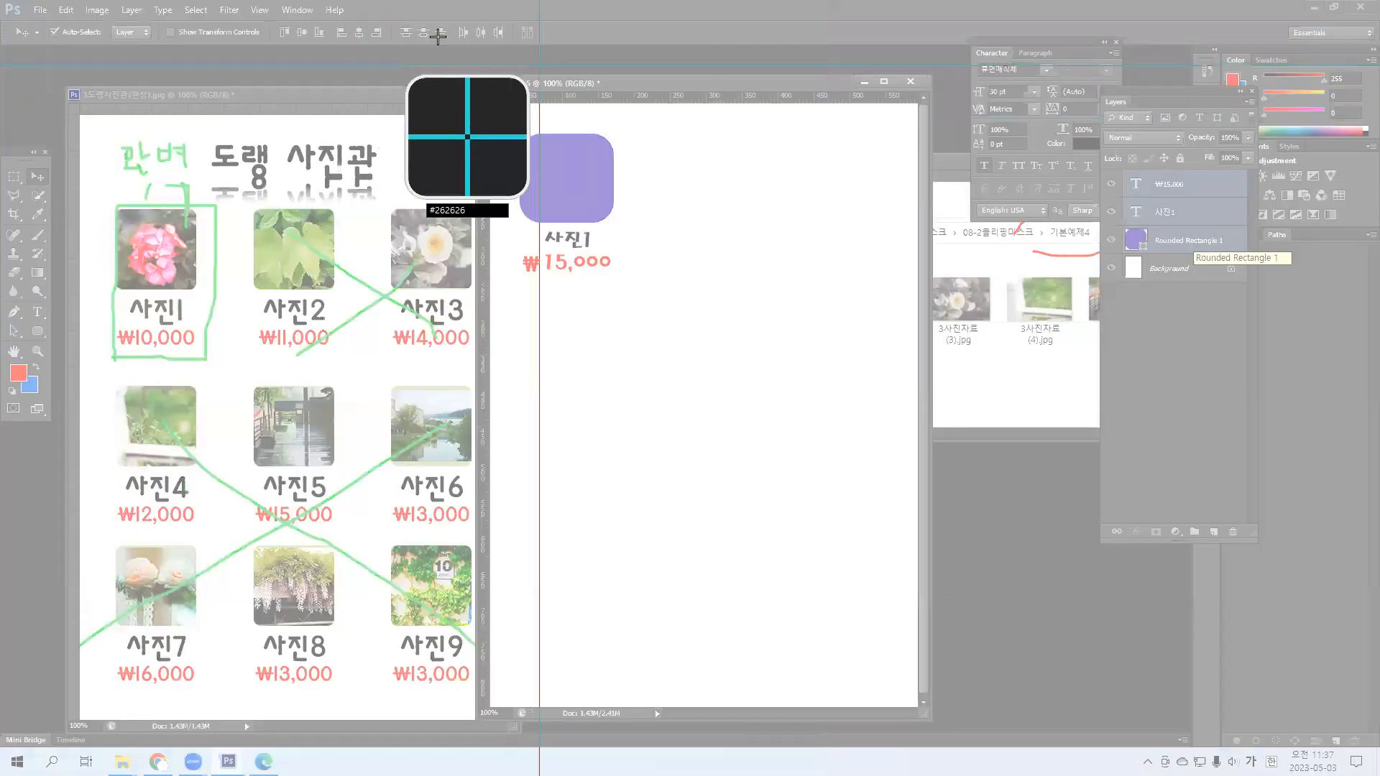
drag(539, 64, 239, 11)
click(275, 54)
click(833, 11)
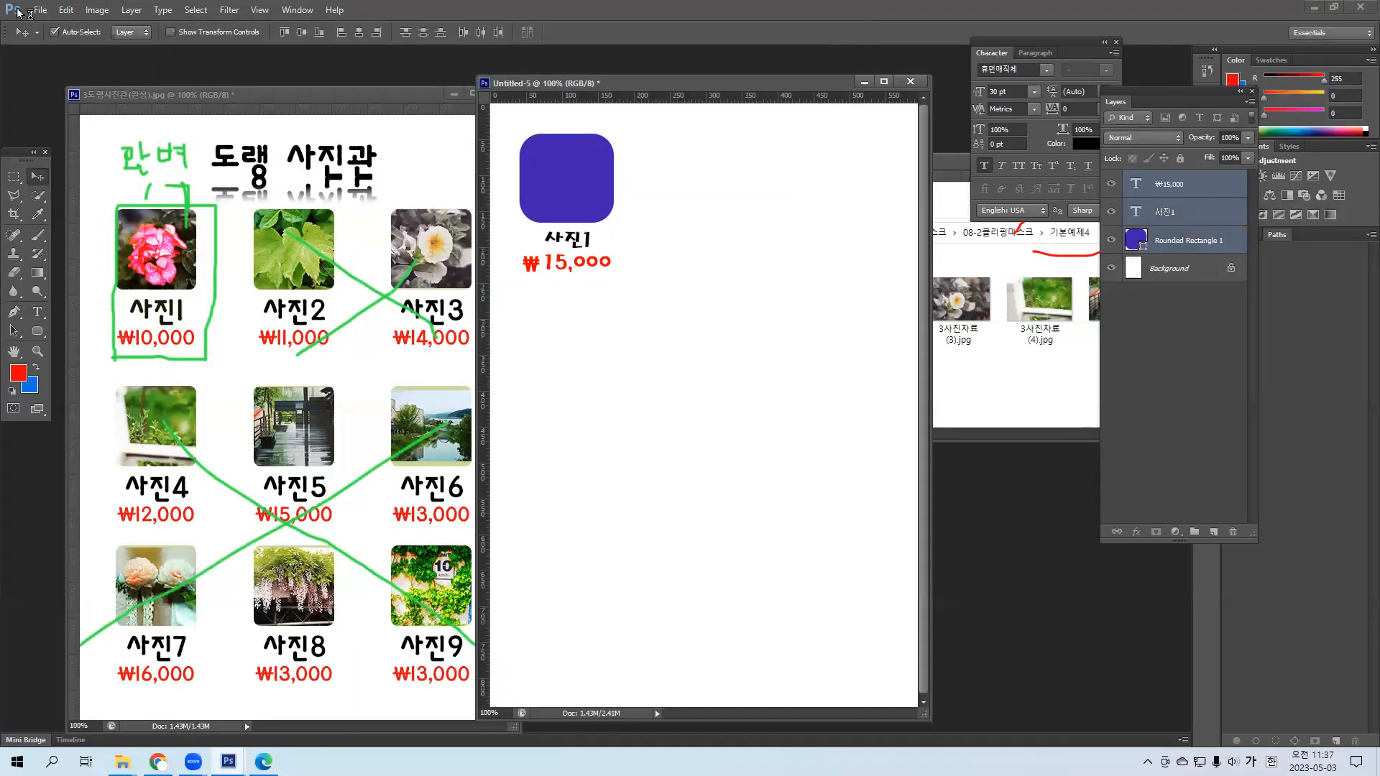
click(41, 10)
click(66, 25)
click(1142, 123)
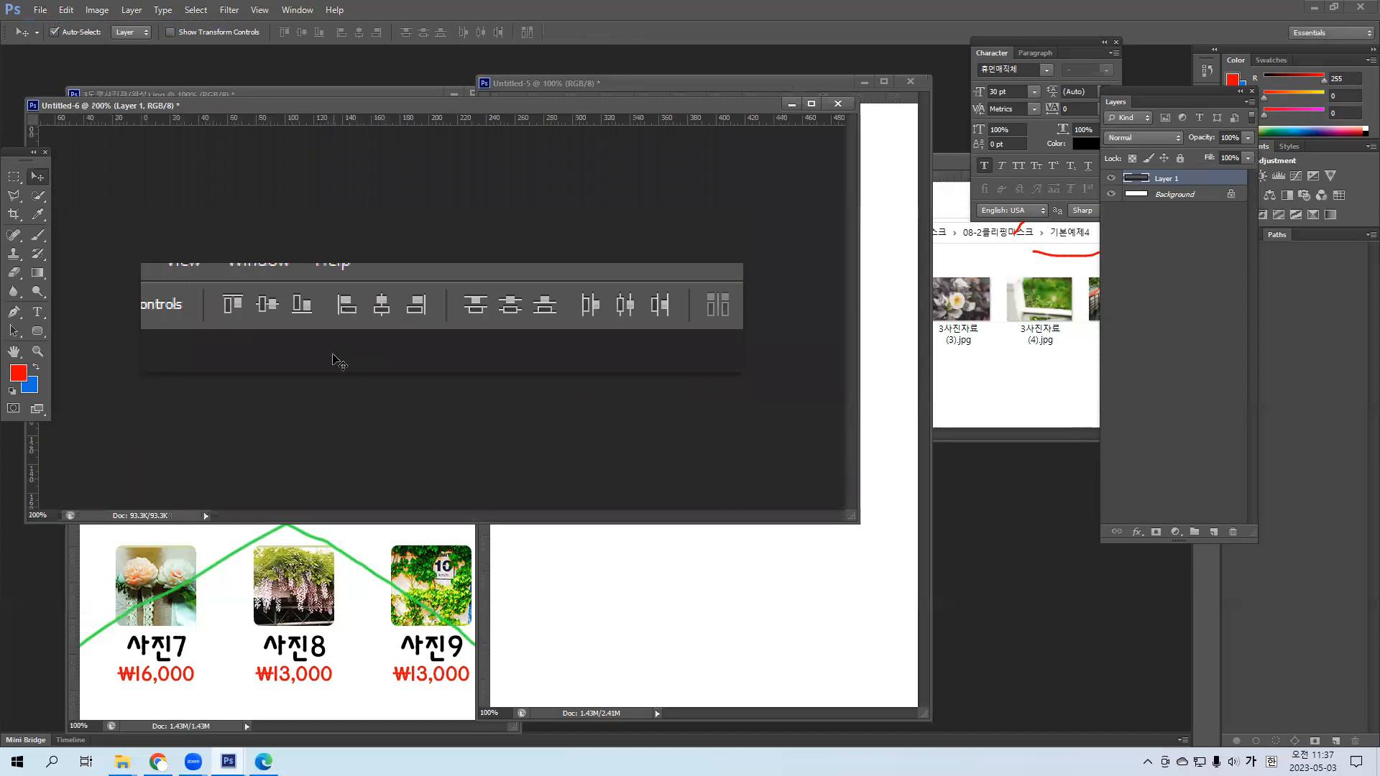
Enlarge the screenshot's canvas by a relative 200 pixels in width and height, with white as the extension color.
right_click(339, 104)
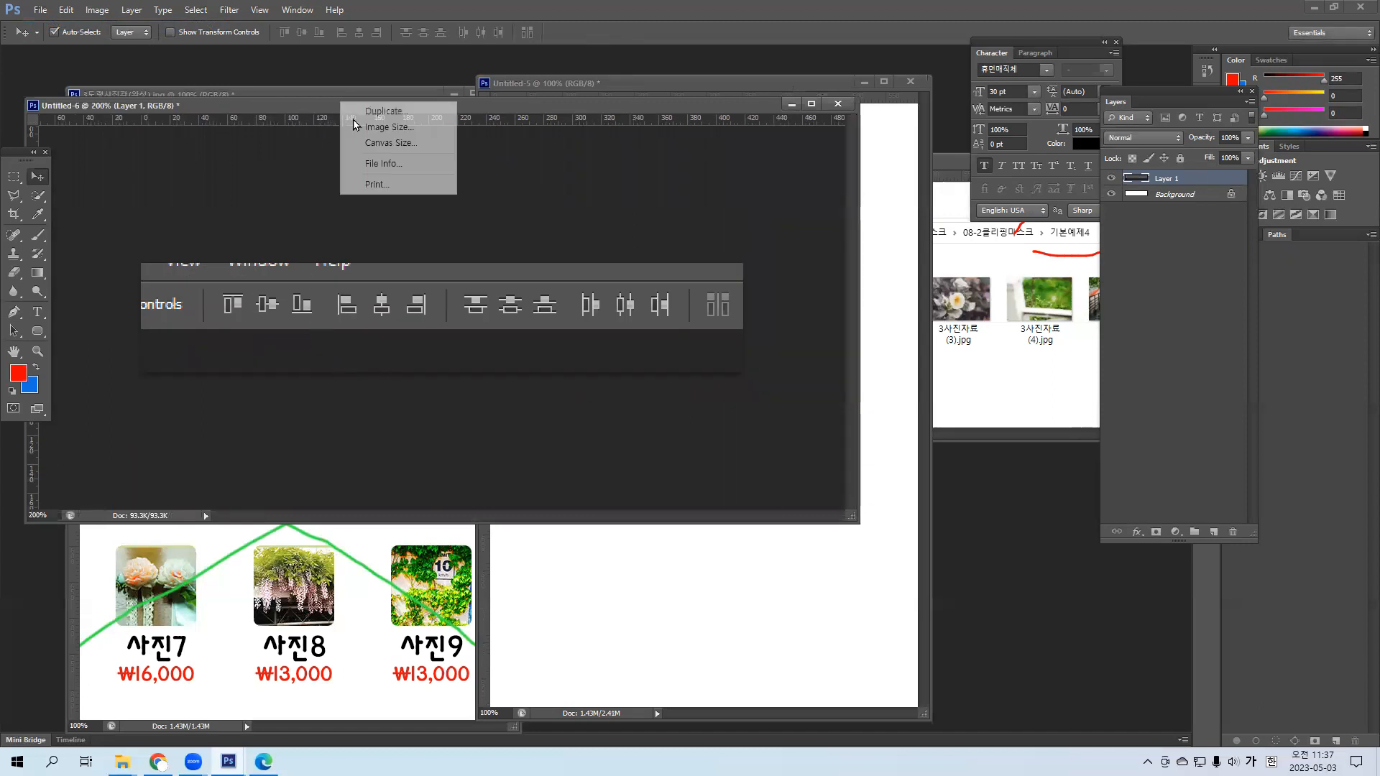
click(391, 142)
click(668, 266)
double_click(668, 266)
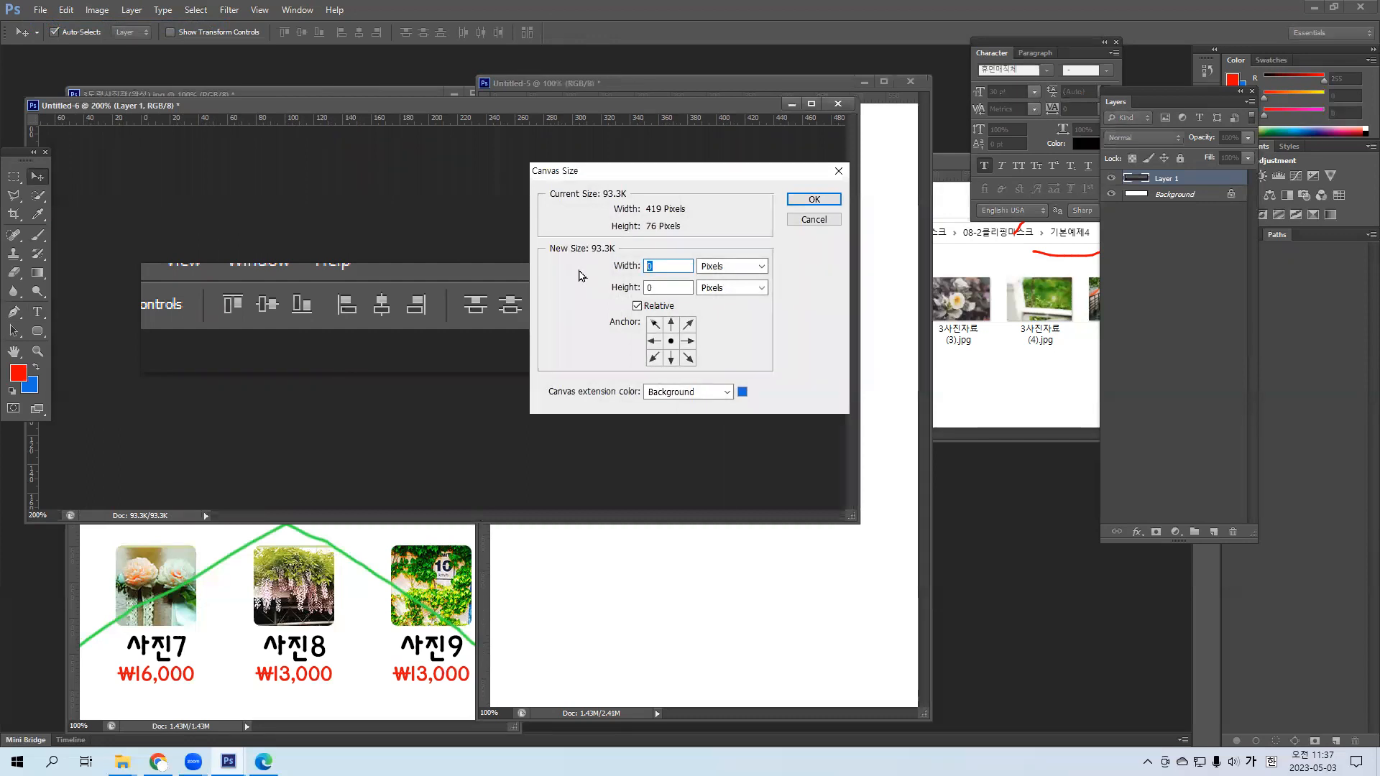
text(2002)
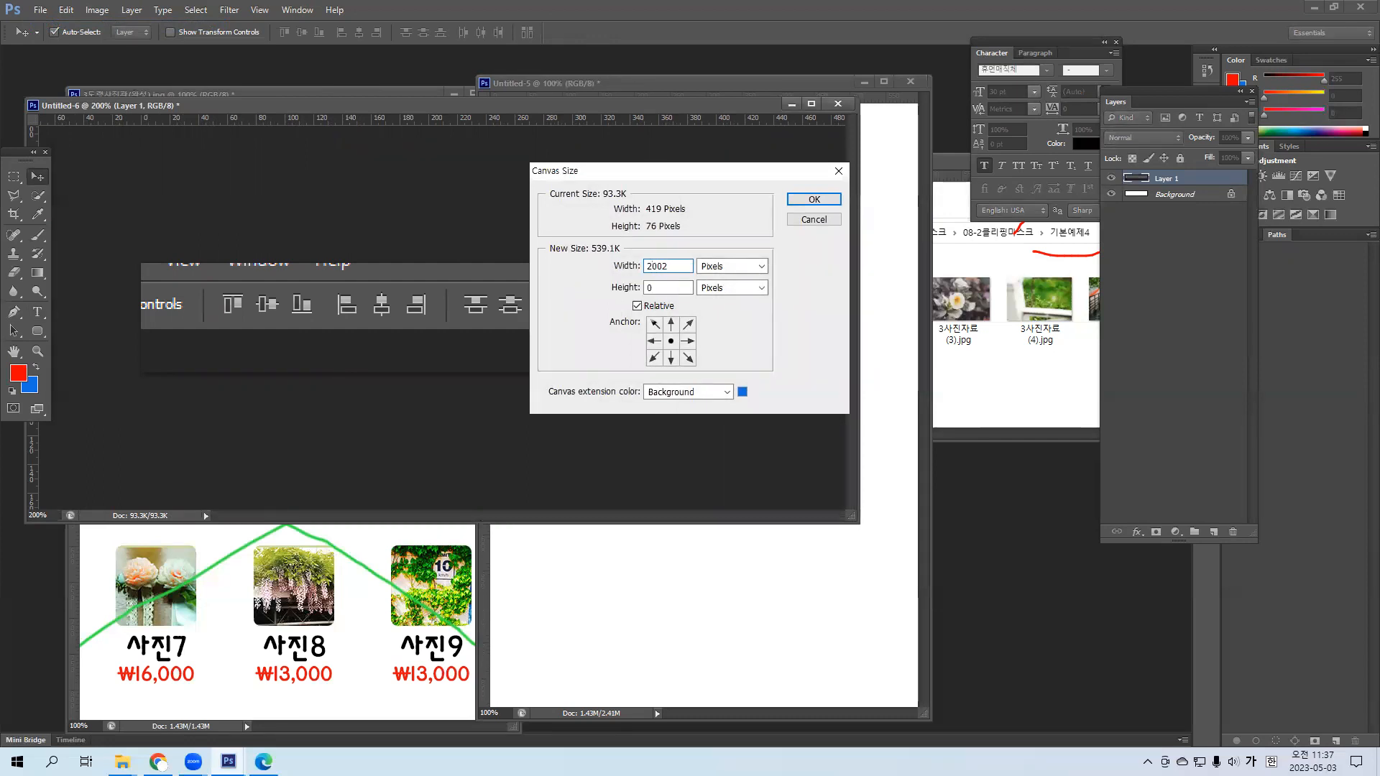
key(Tab)
key(Tab)
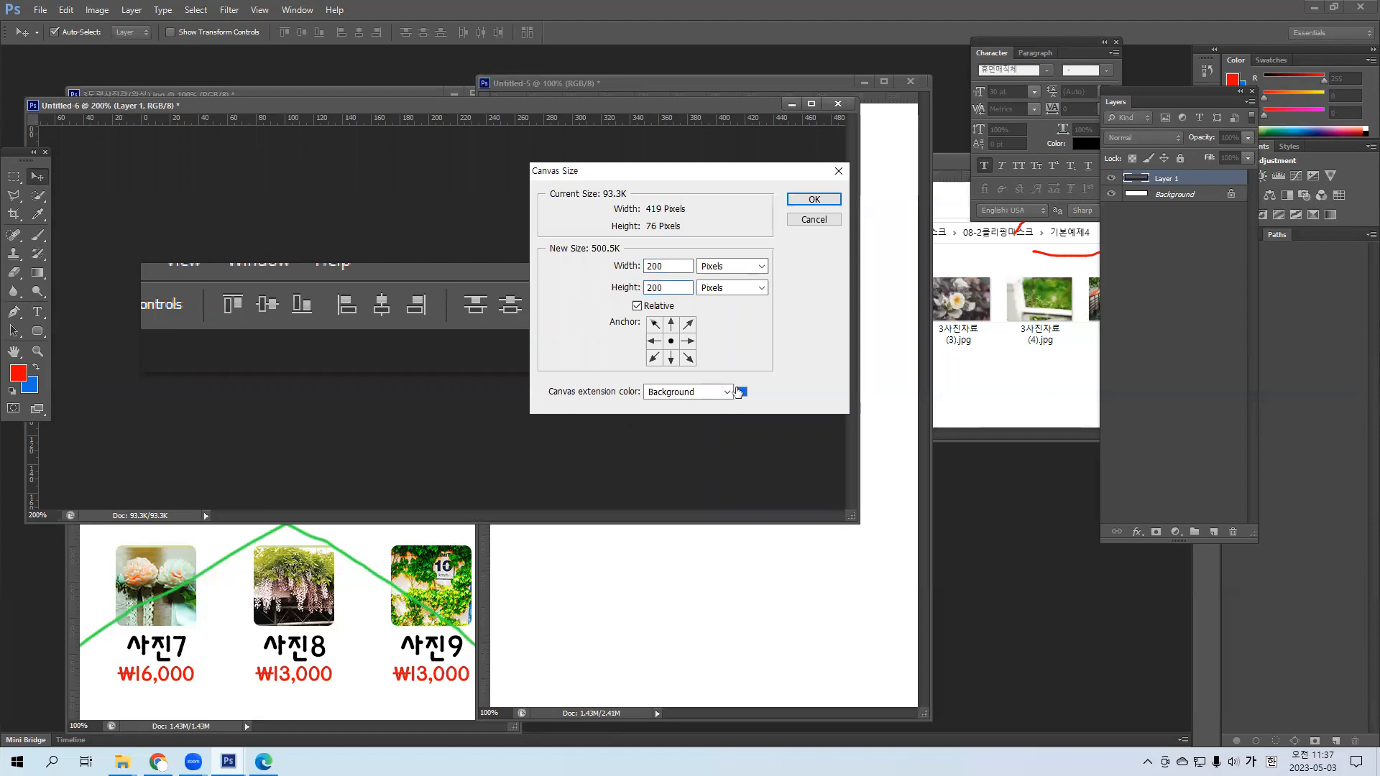
click(734, 392)
click(668, 433)
click(825, 200)
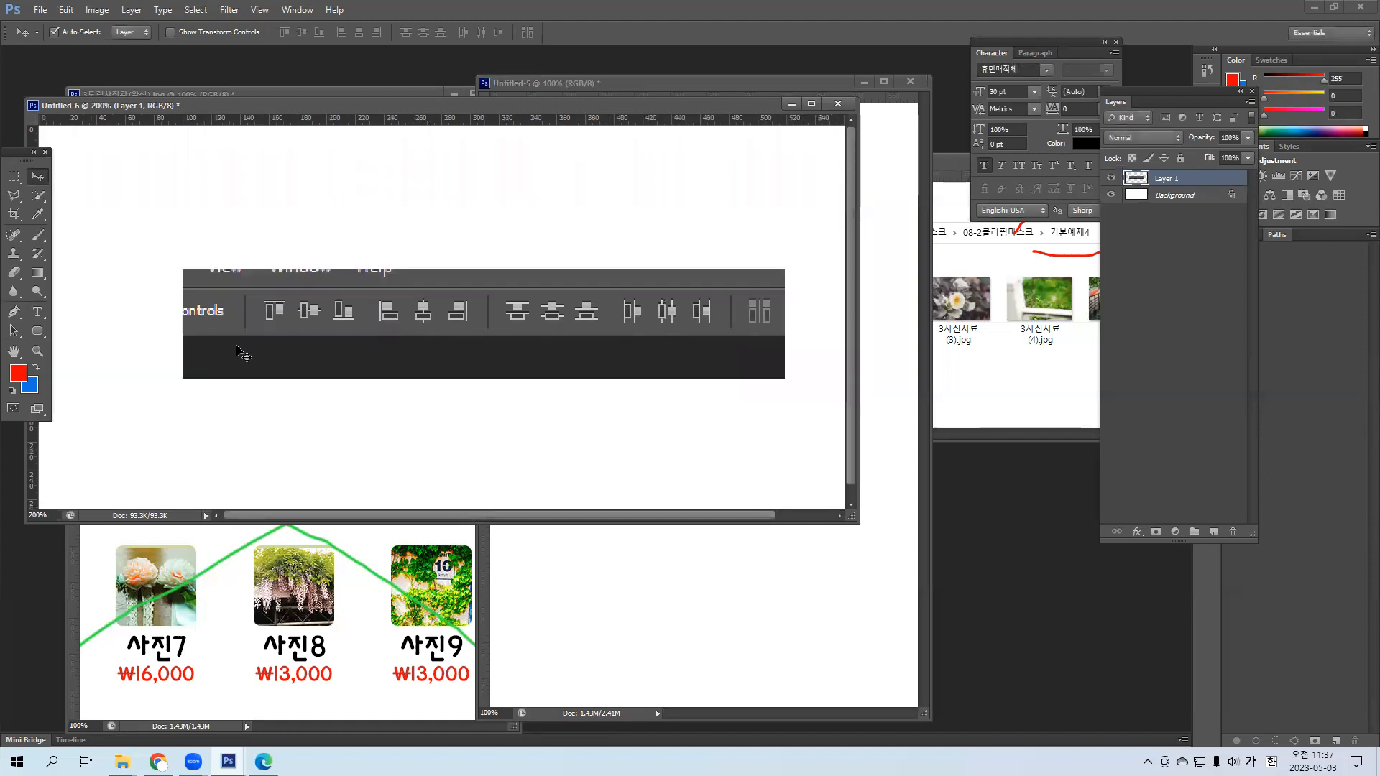
Draw a red arrow upward from the vertical-centers align icon and label it 세로가운데 above the arrowhead.
click(38, 235)
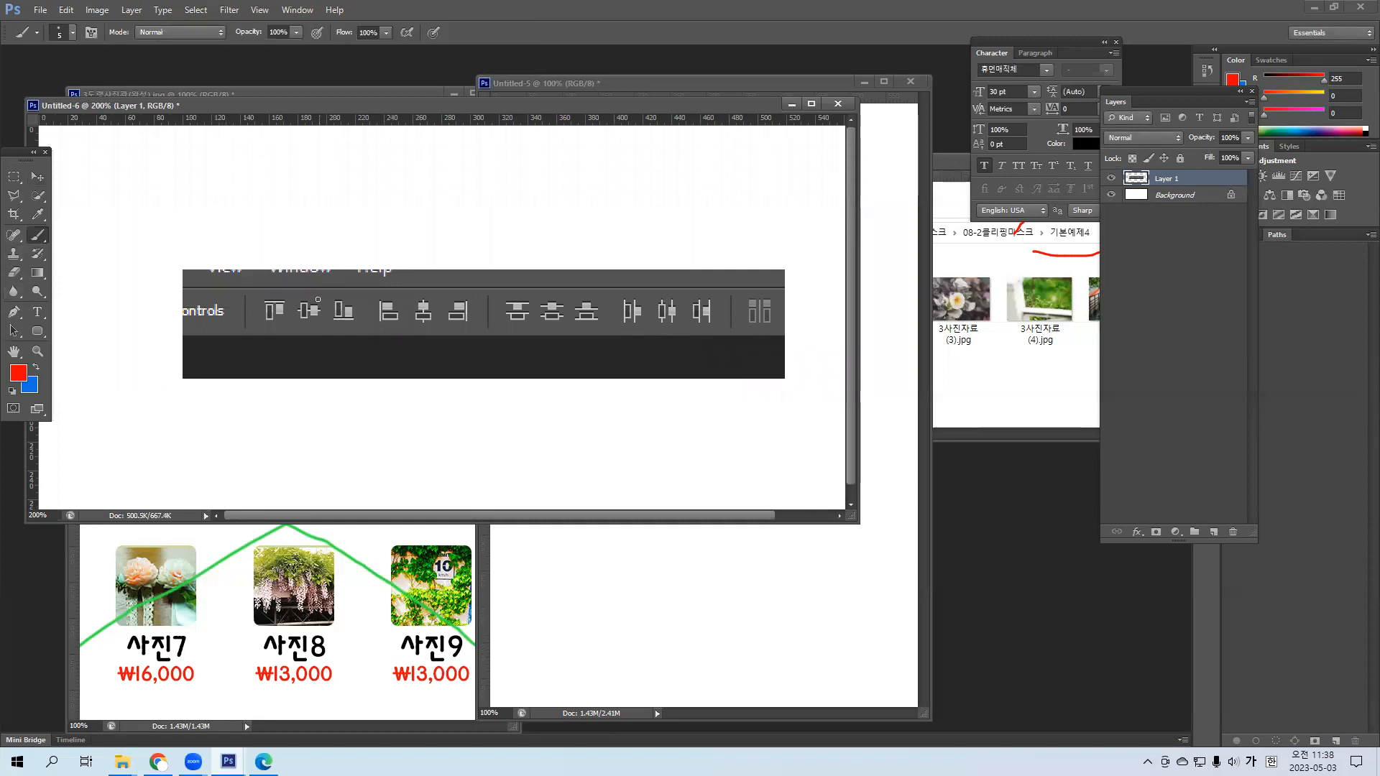
mouse_move(314, 258)
mouse_down()
mouse_move(320, 224)
mouse_move(339, 253)
mouse_up()
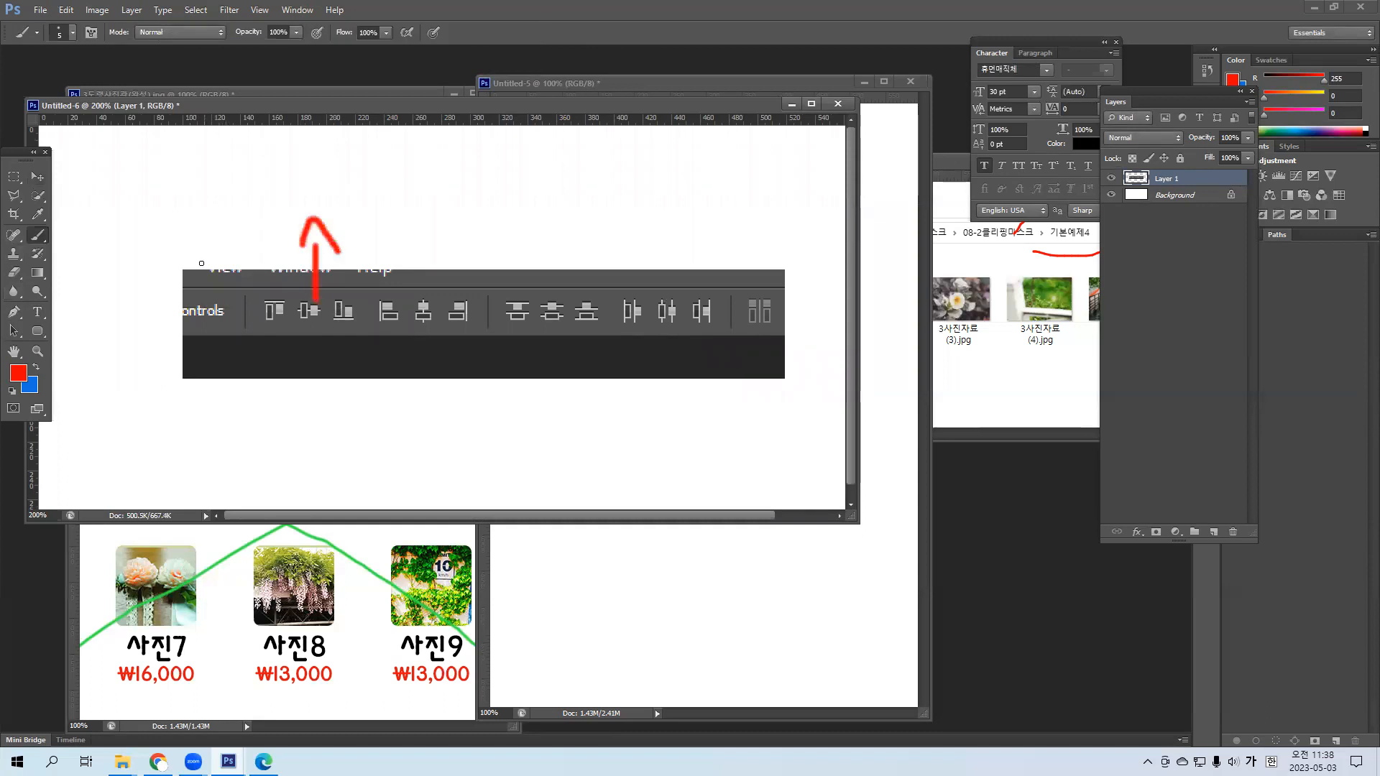
click(37, 311)
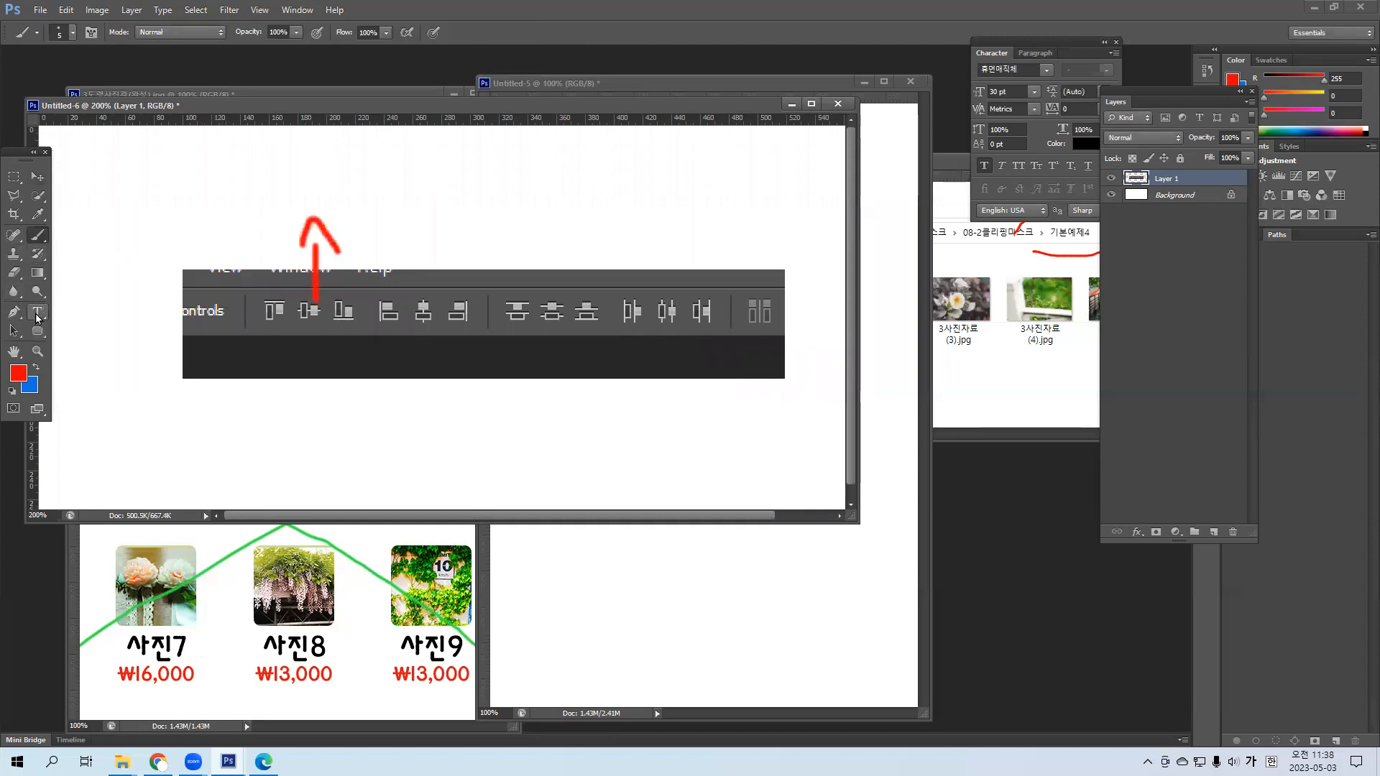
click(309, 192)
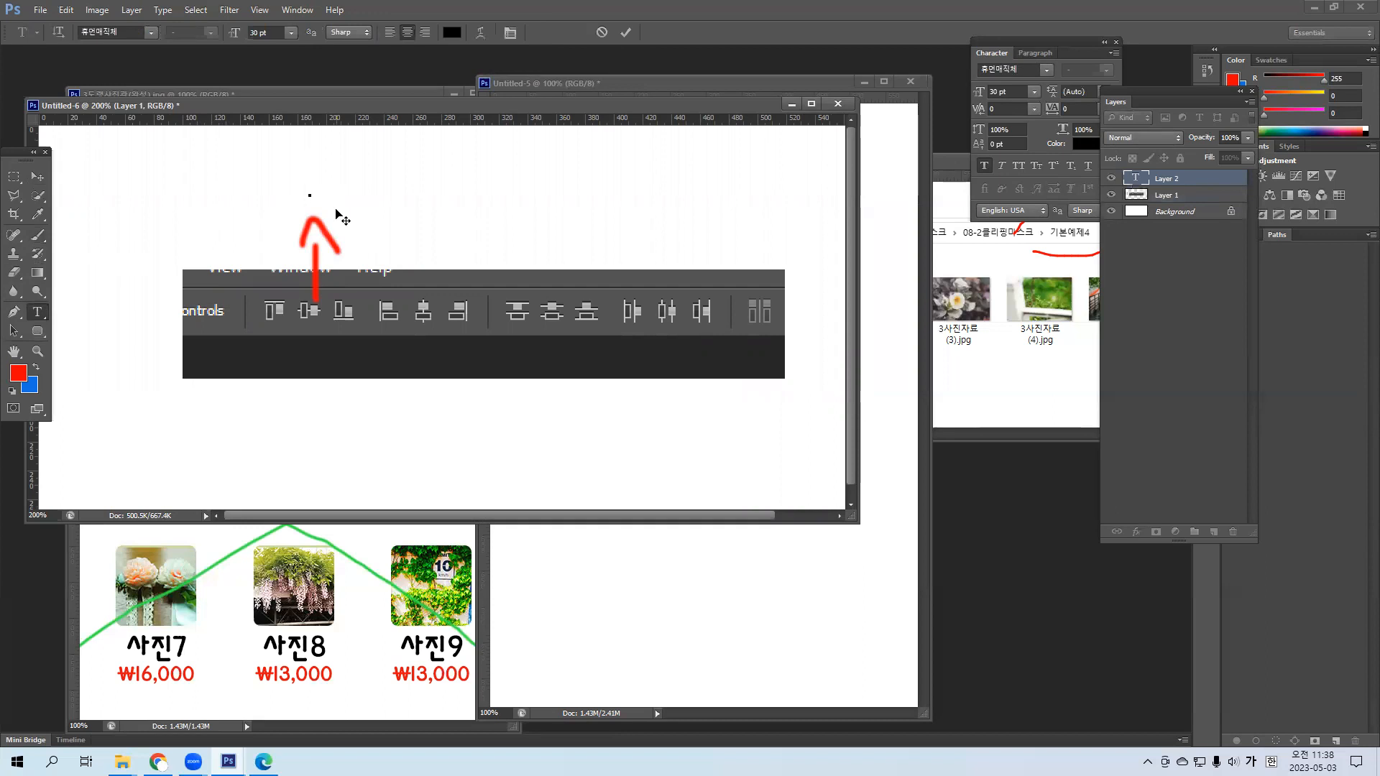
text(세라)
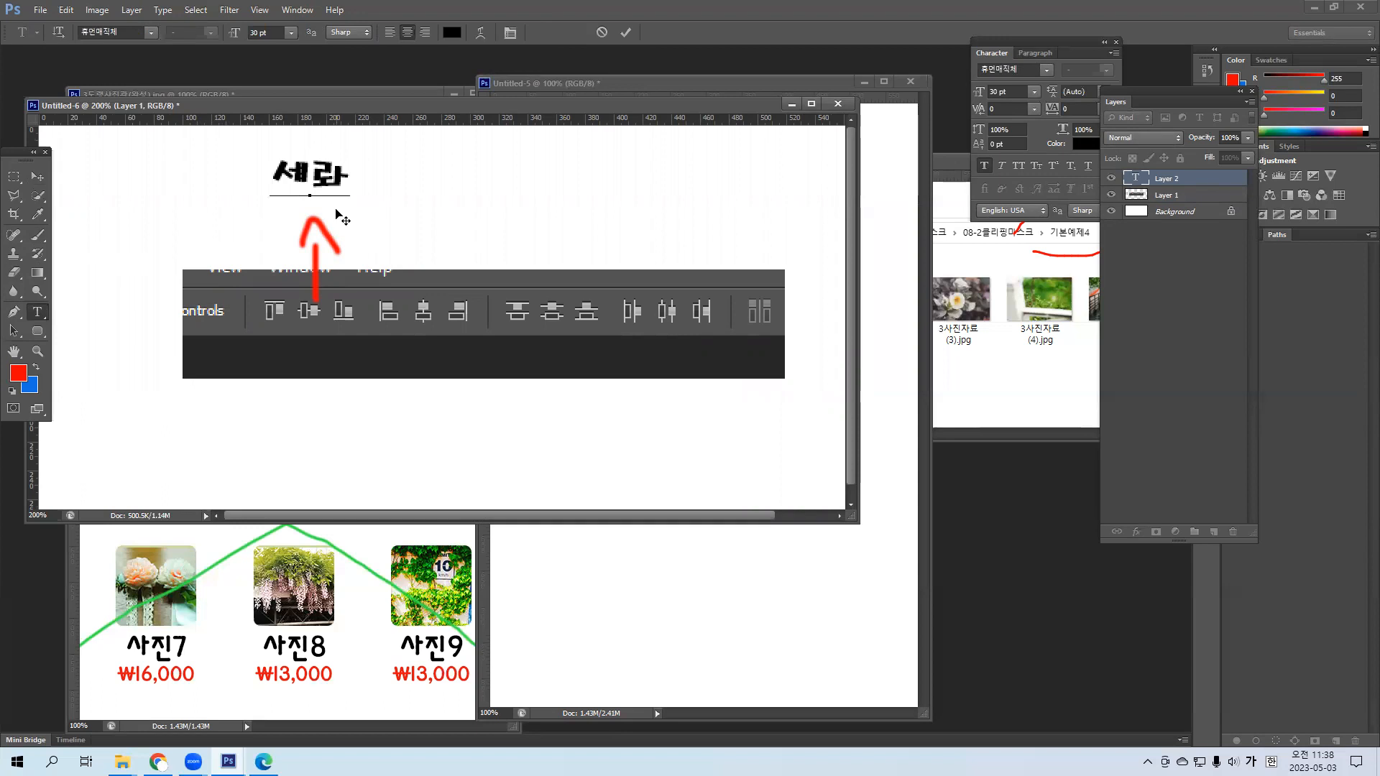
key(BackSpace)
text(가운데)
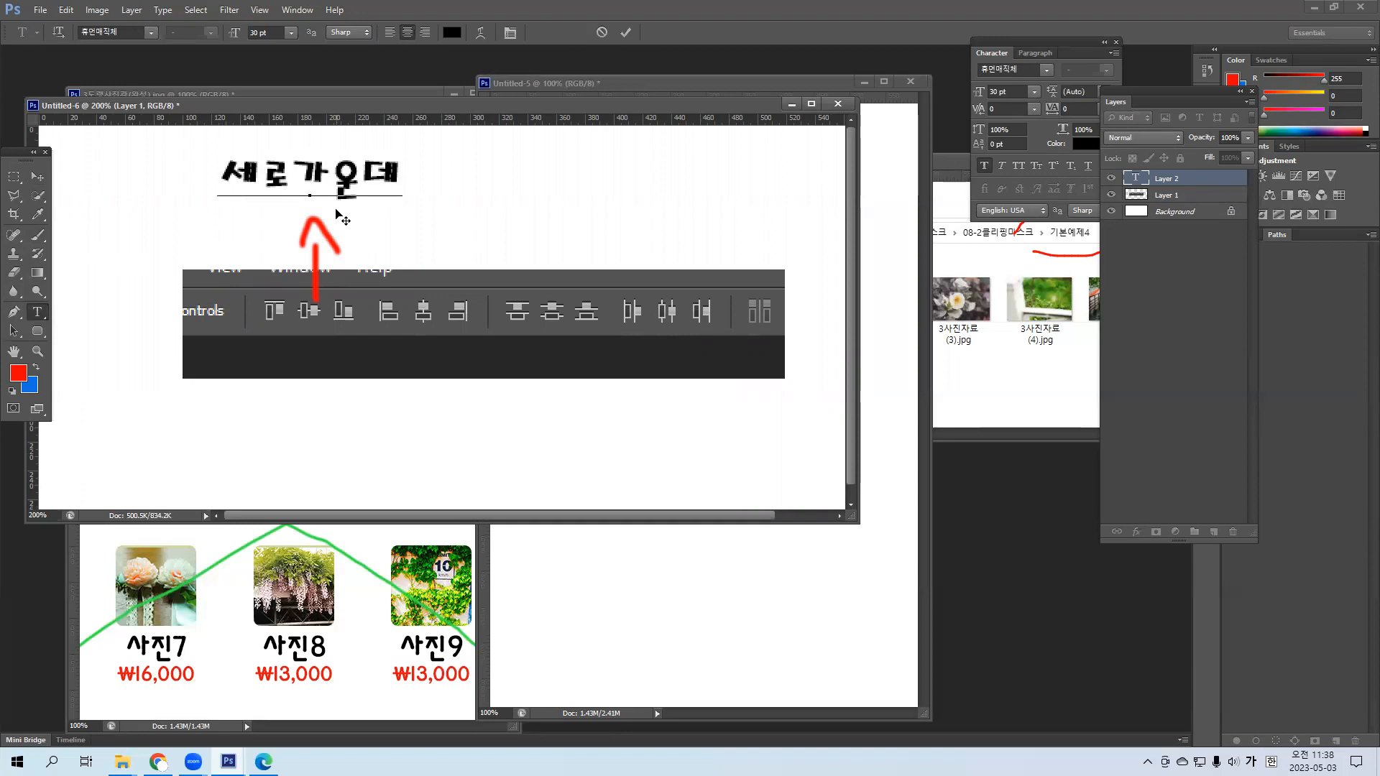
click(31, 180)
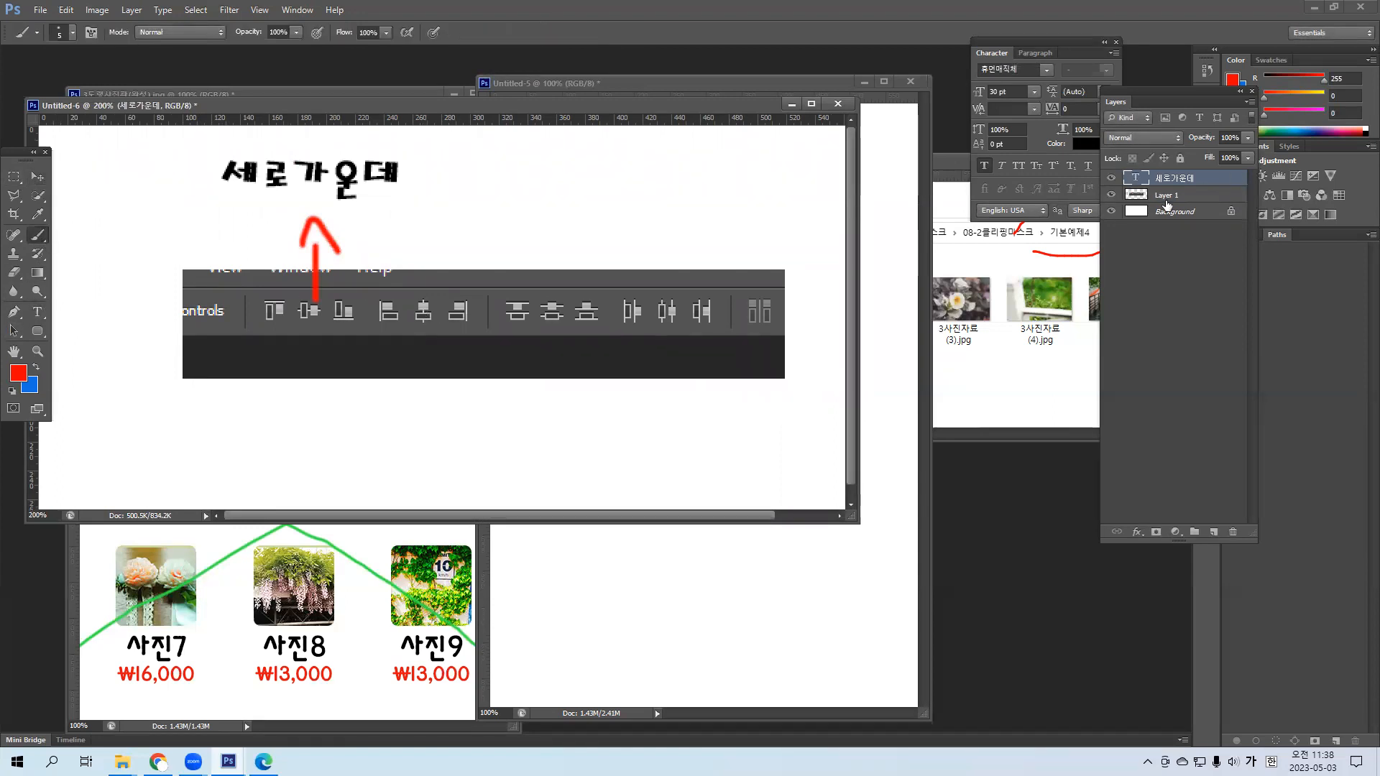
Draw a red arrow upward from the horizontal-centers align icon and place a copy of the 세로가운데 label above it.
click(1166, 201)
mouse_move(431, 295)
mouse_down()
mouse_move(450, 228)
mouse_move(469, 236)
mouse_up()
click(14, 176)
click(38, 180)
drag(346, 184, 562, 186)
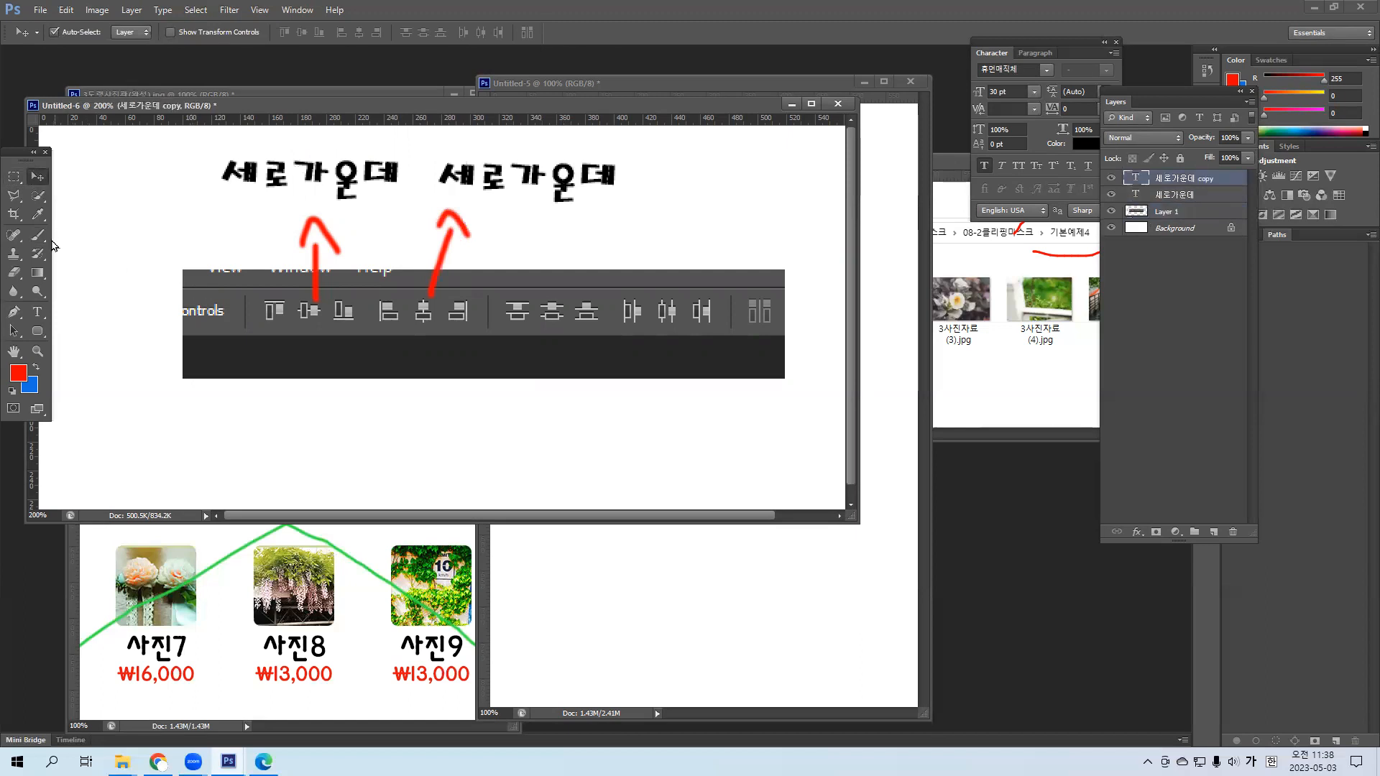
Change the copied label above the second arrow to 가로가운데.
click(36, 313)
click(462, 170)
drag(461, 171, 432, 171)
text(ㄱㅏ)
click(625, 32)
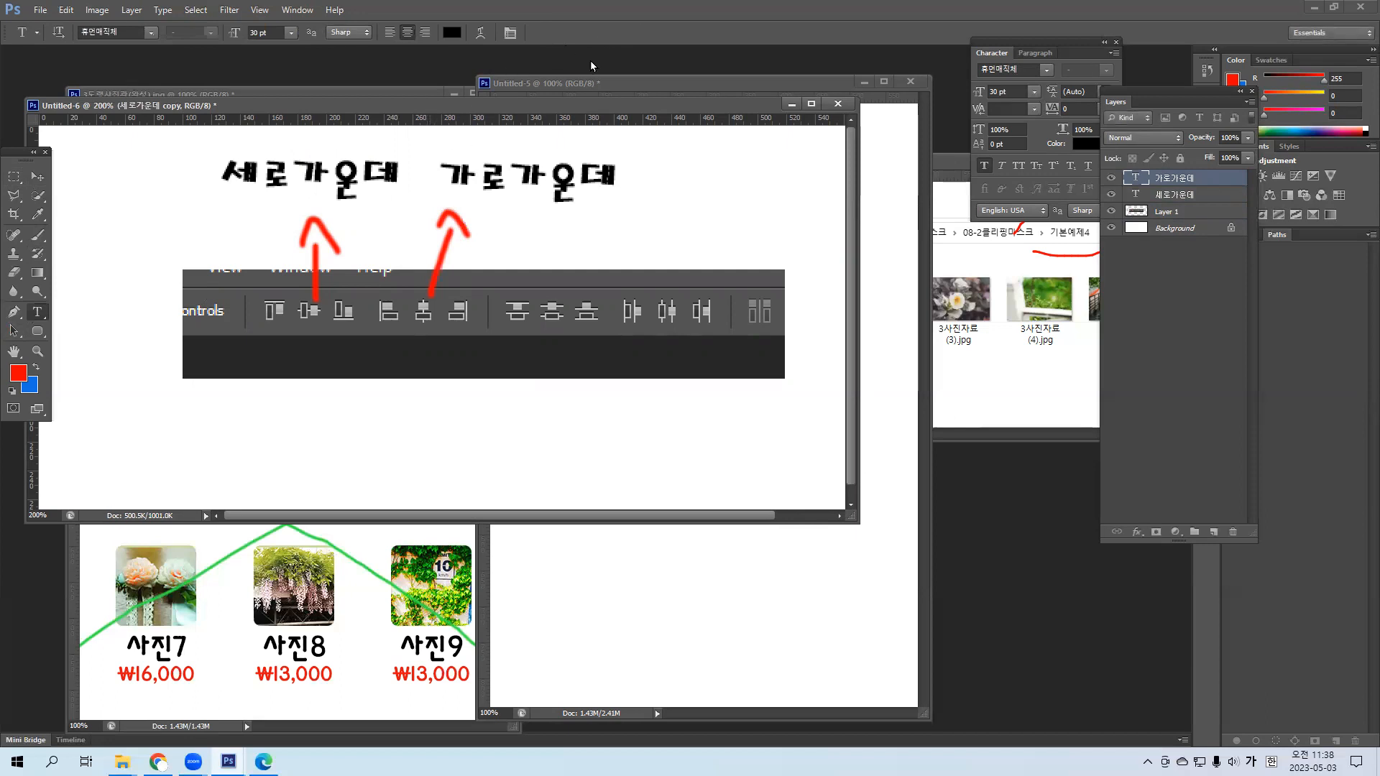
Draw a red arrow down-left from the vertical-centers distribute icon on Layer 1 and place a copy of the 가로가운데 label below it.
click(37, 235)
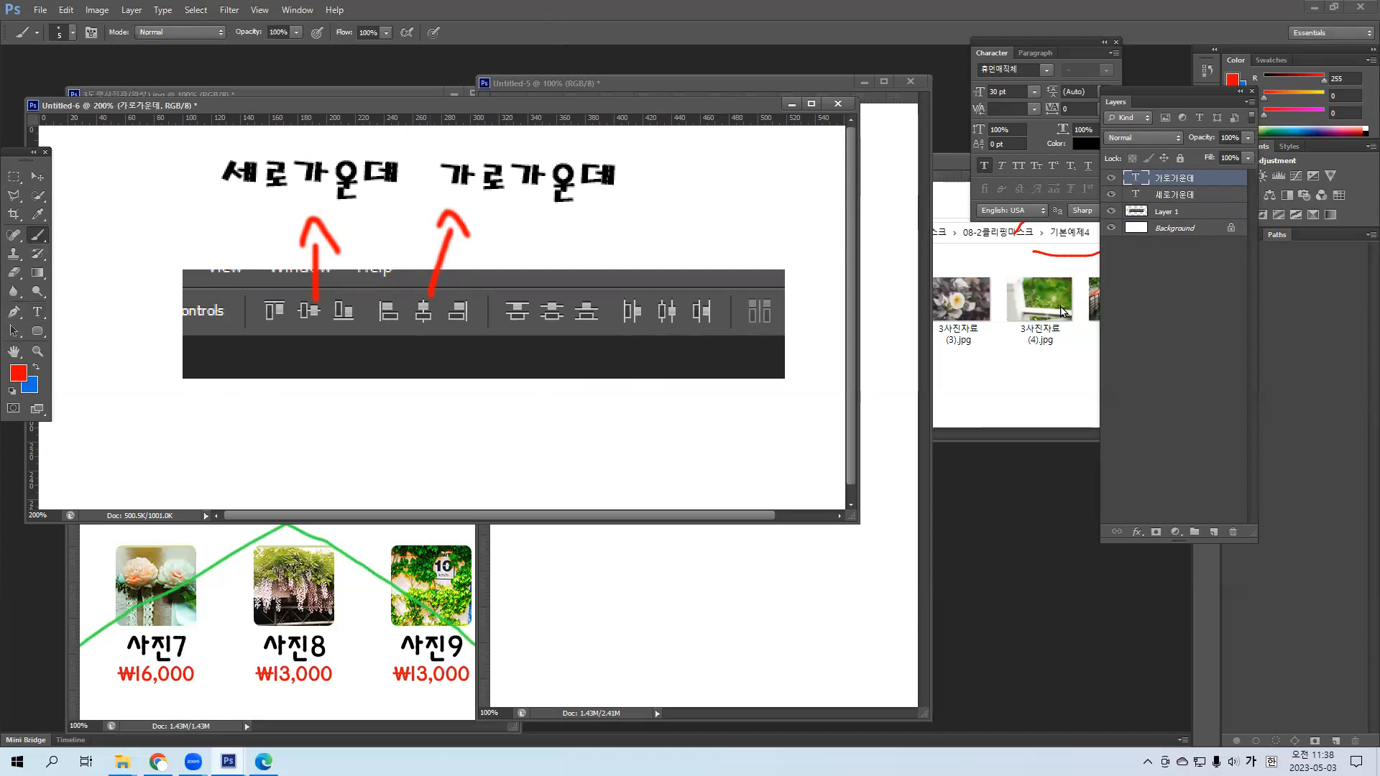
double_click(1168, 212)
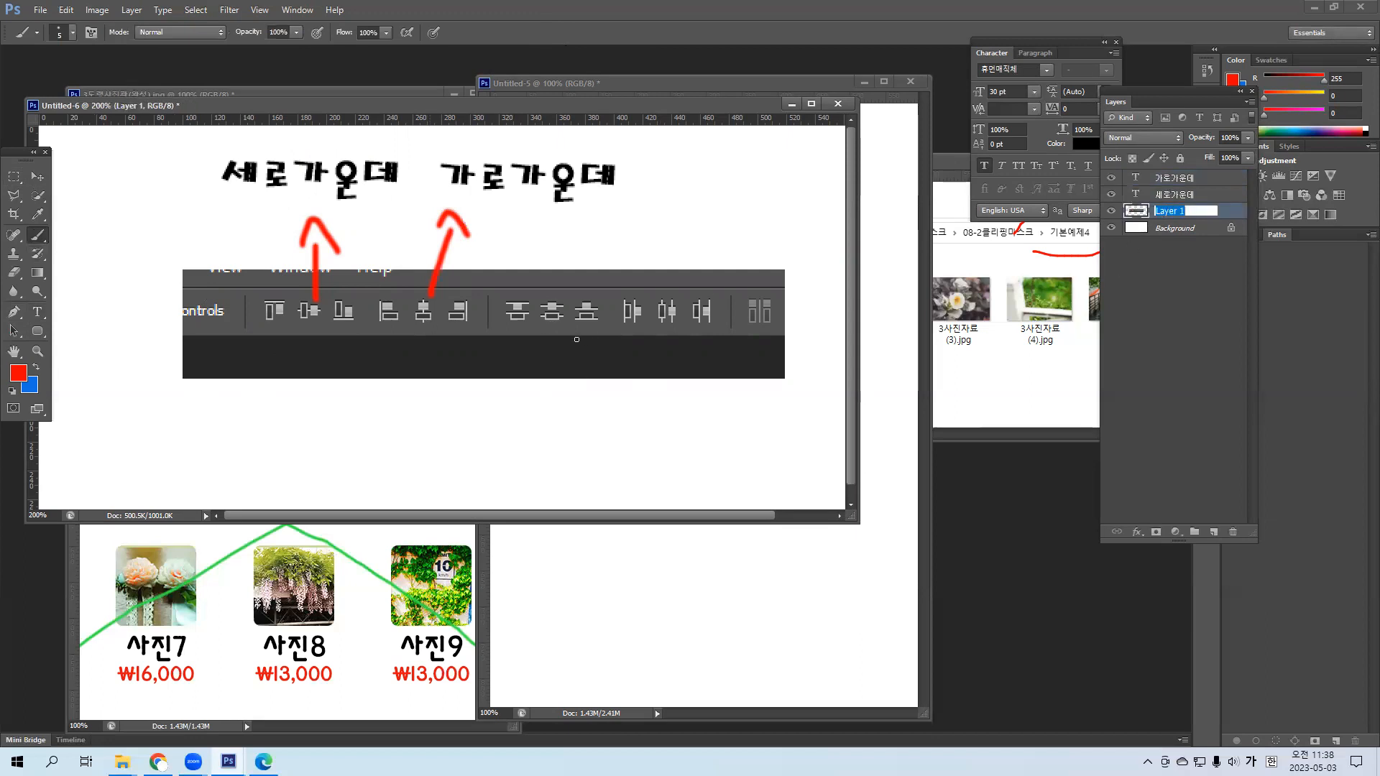
mouse_move(552, 318)
mouse_down()
mouse_move(424, 393)
mouse_move(476, 415)
mouse_up()
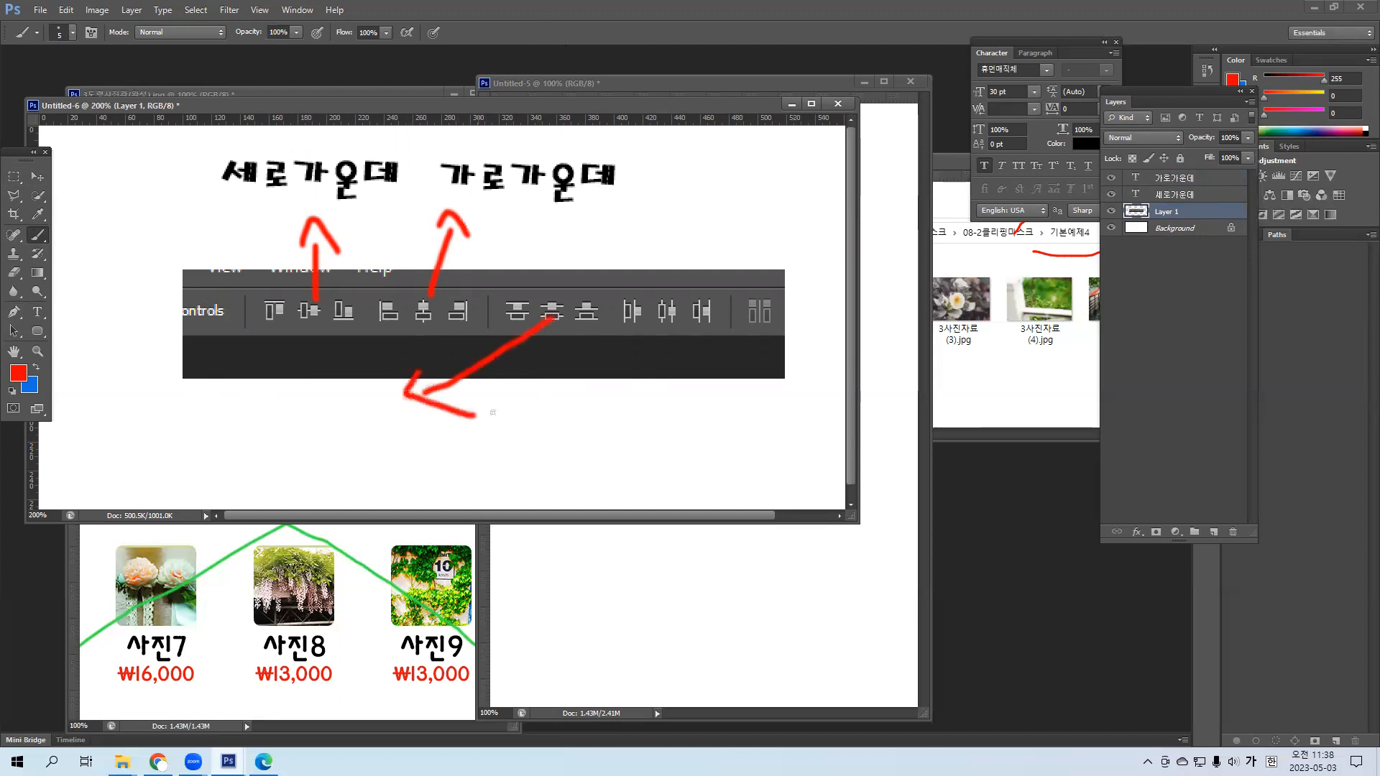
click(40, 176)
drag(588, 202, 531, 452)
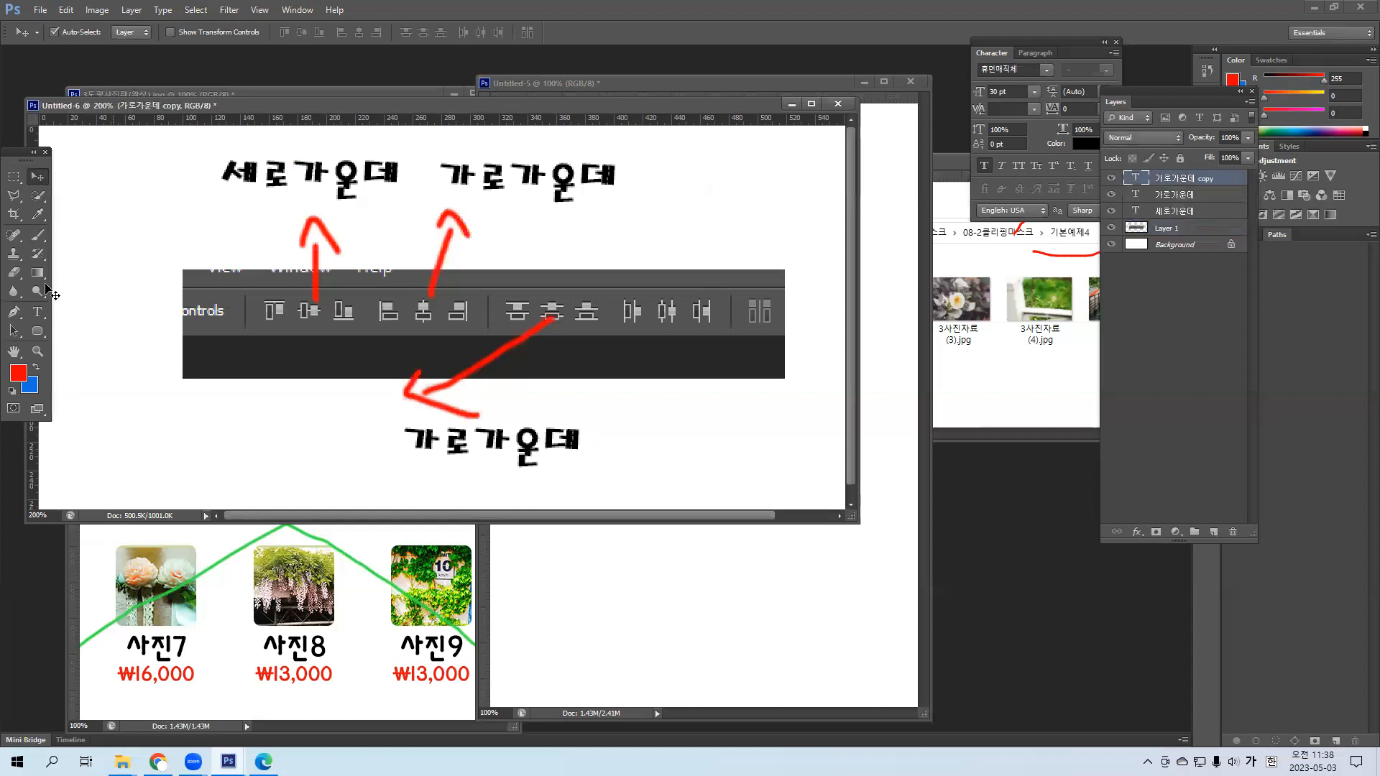
Replace the text of the copied label below the screenshot with 세로간격 동일하게.
click(38, 313)
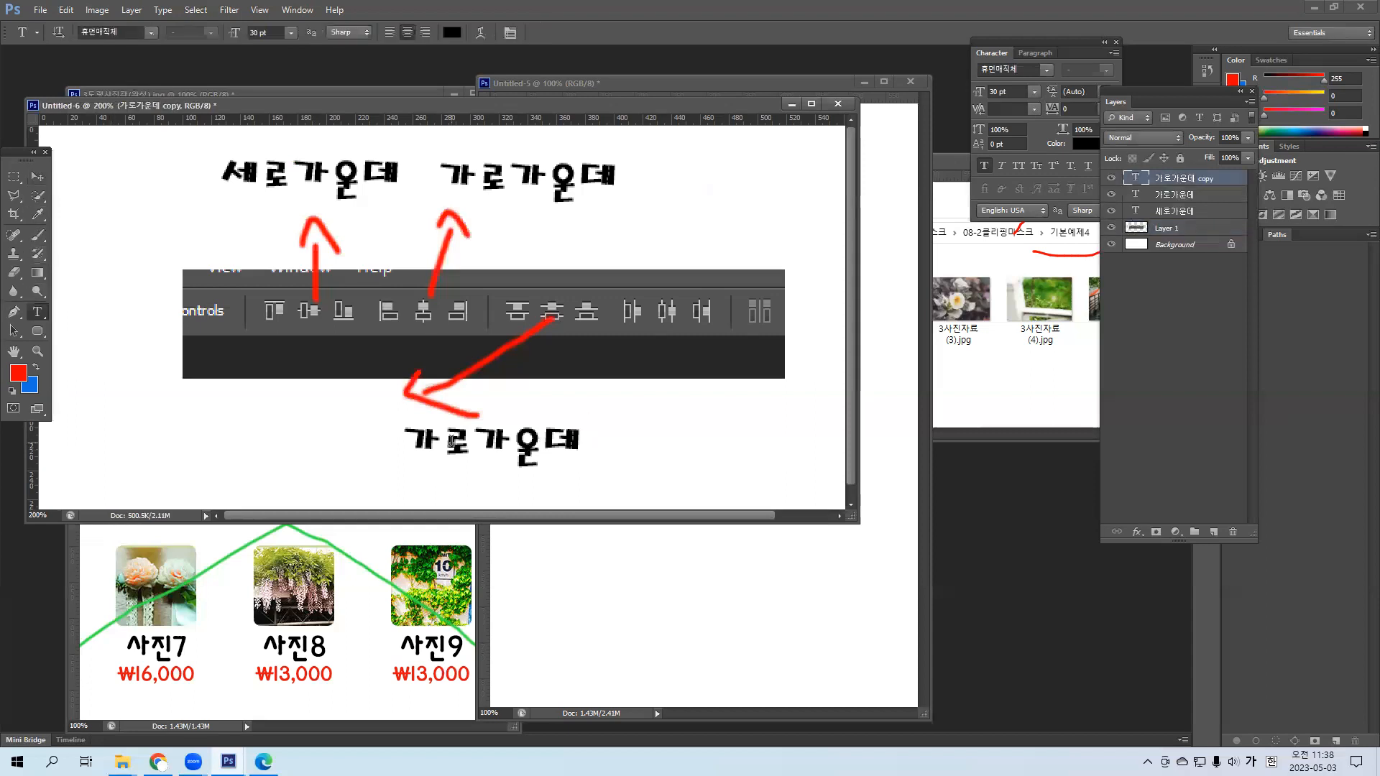
drag(410, 435, 573, 436)
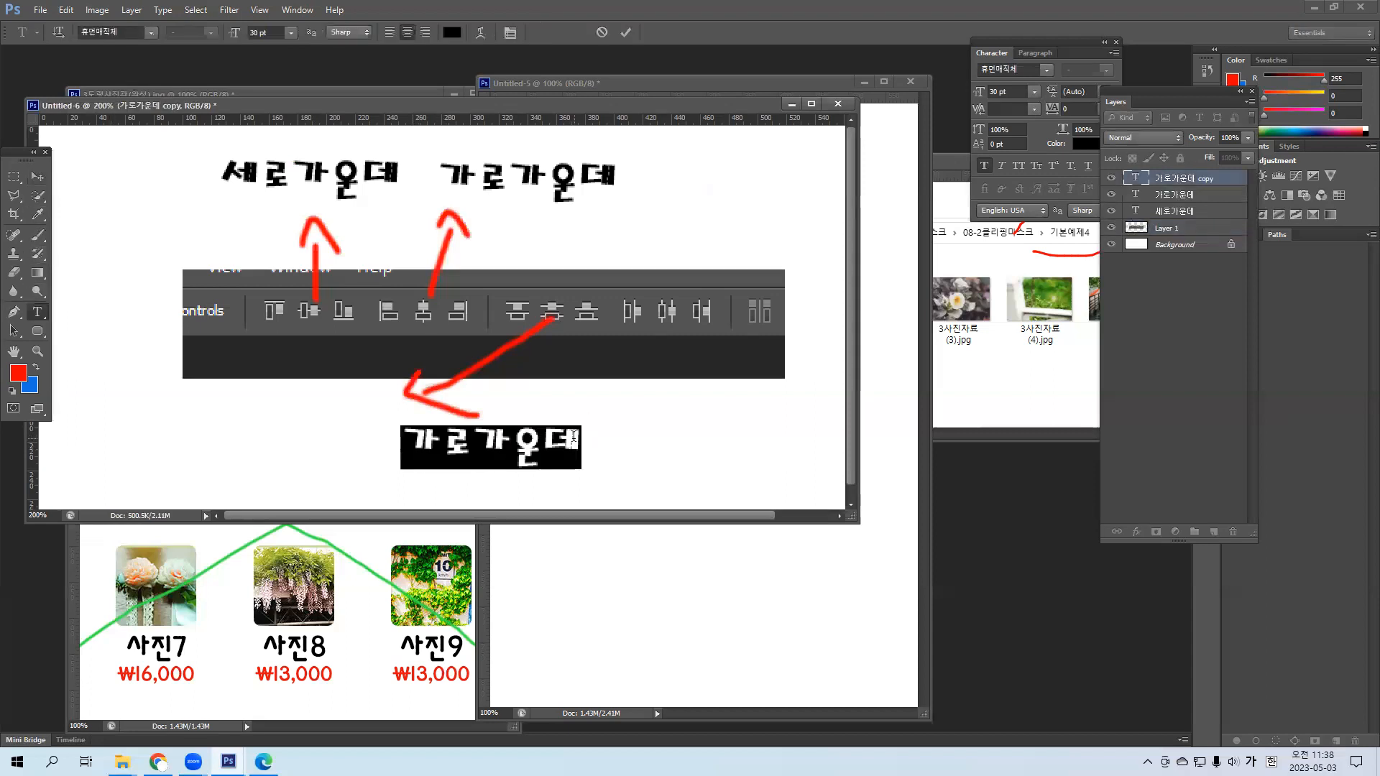
text(세로간)
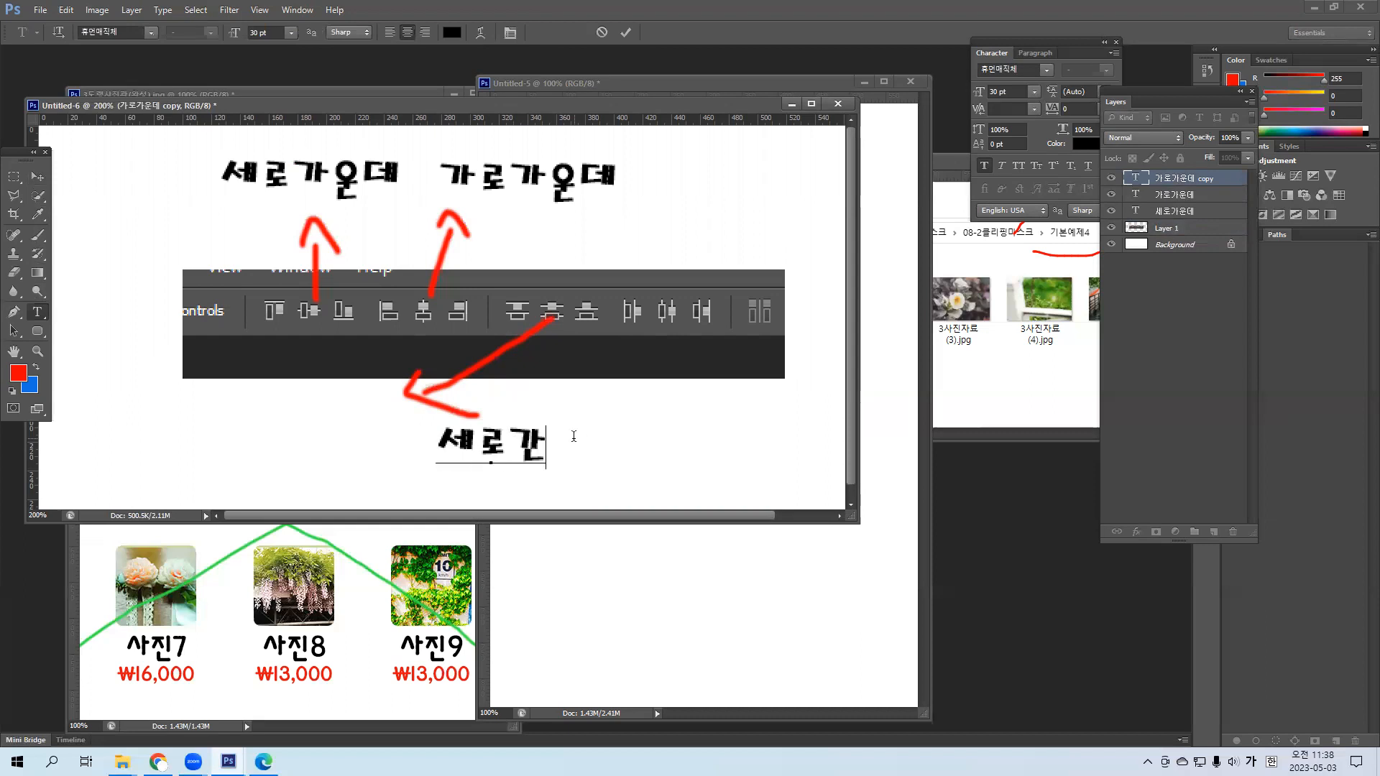
text(격 ㄷ동일하게)
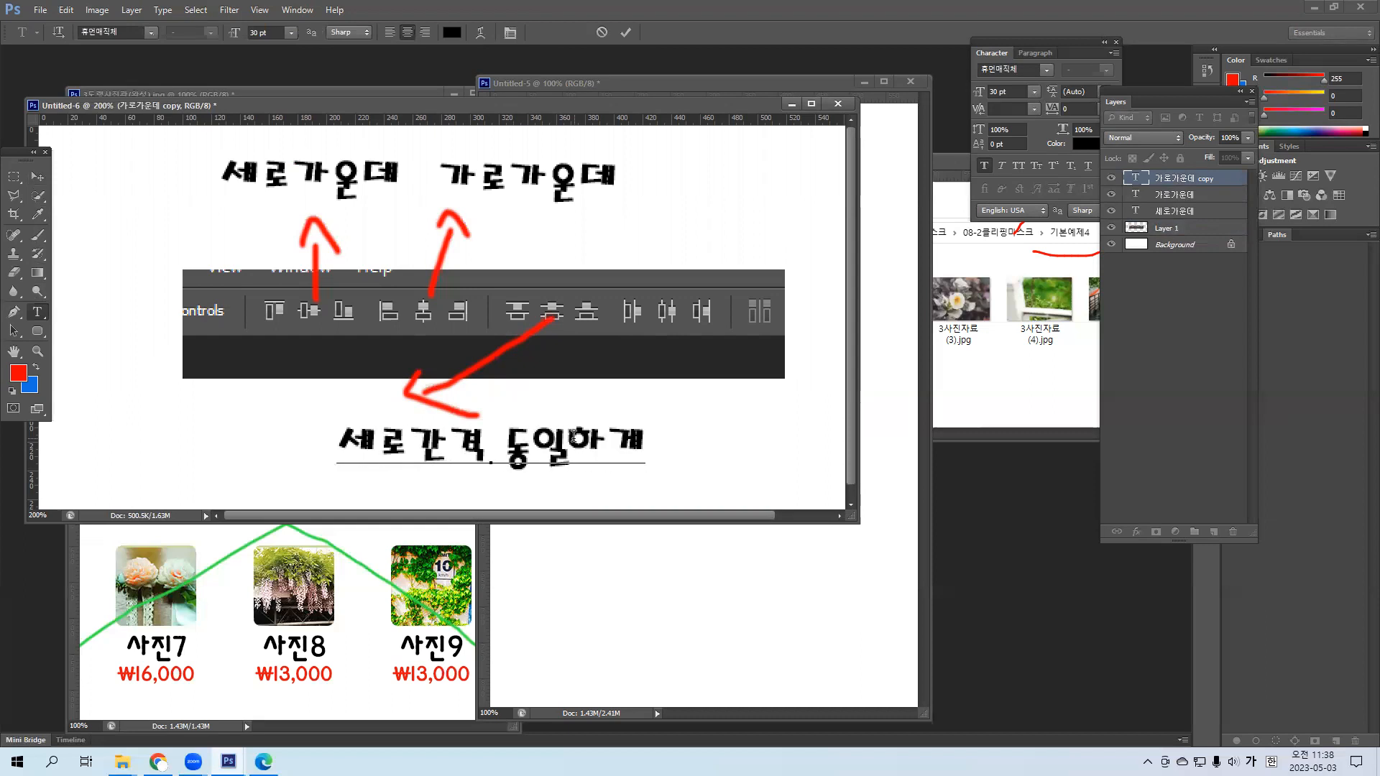
click(36, 177)
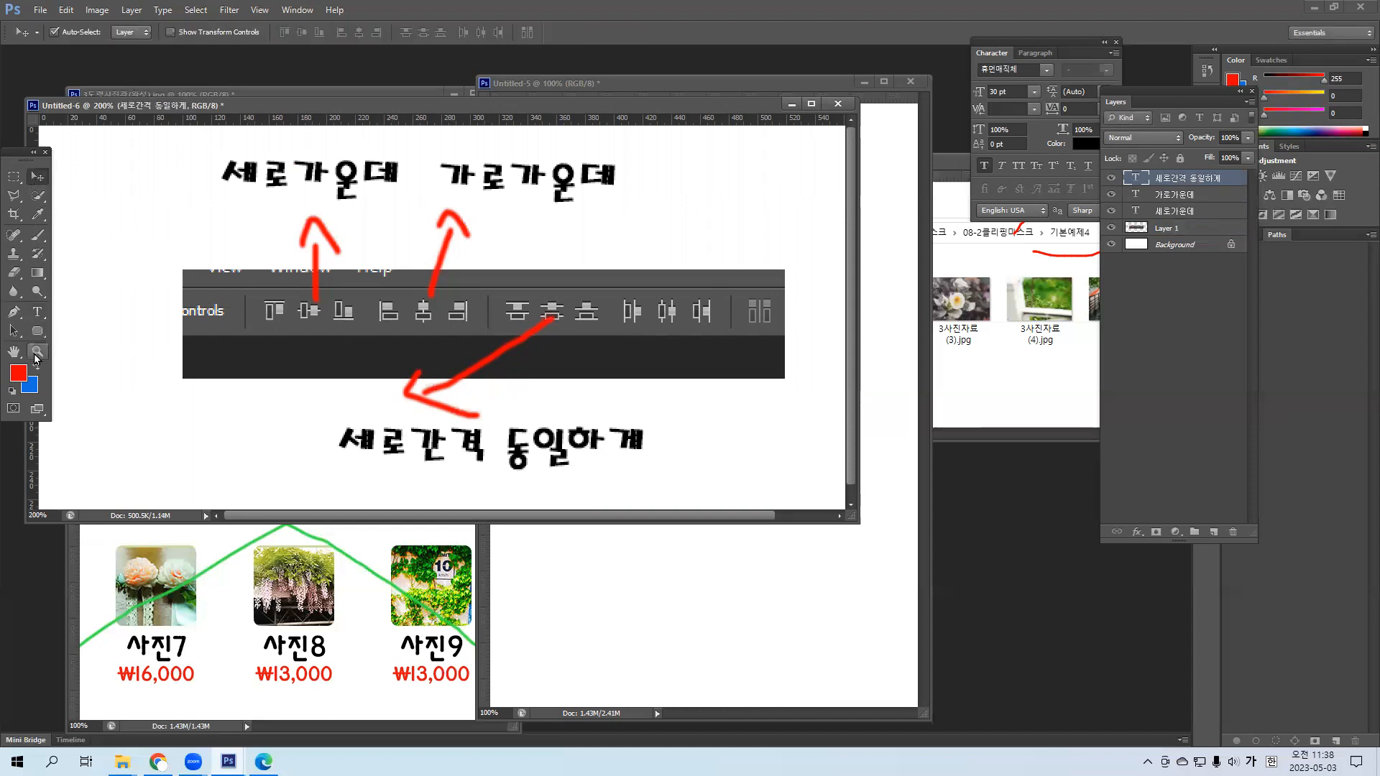
Draw a red arrow upward from the horizontal-centers distribute icon on Layer 1 and place a copy of the 세로간격 동일하게 label above it.
click(1187, 229)
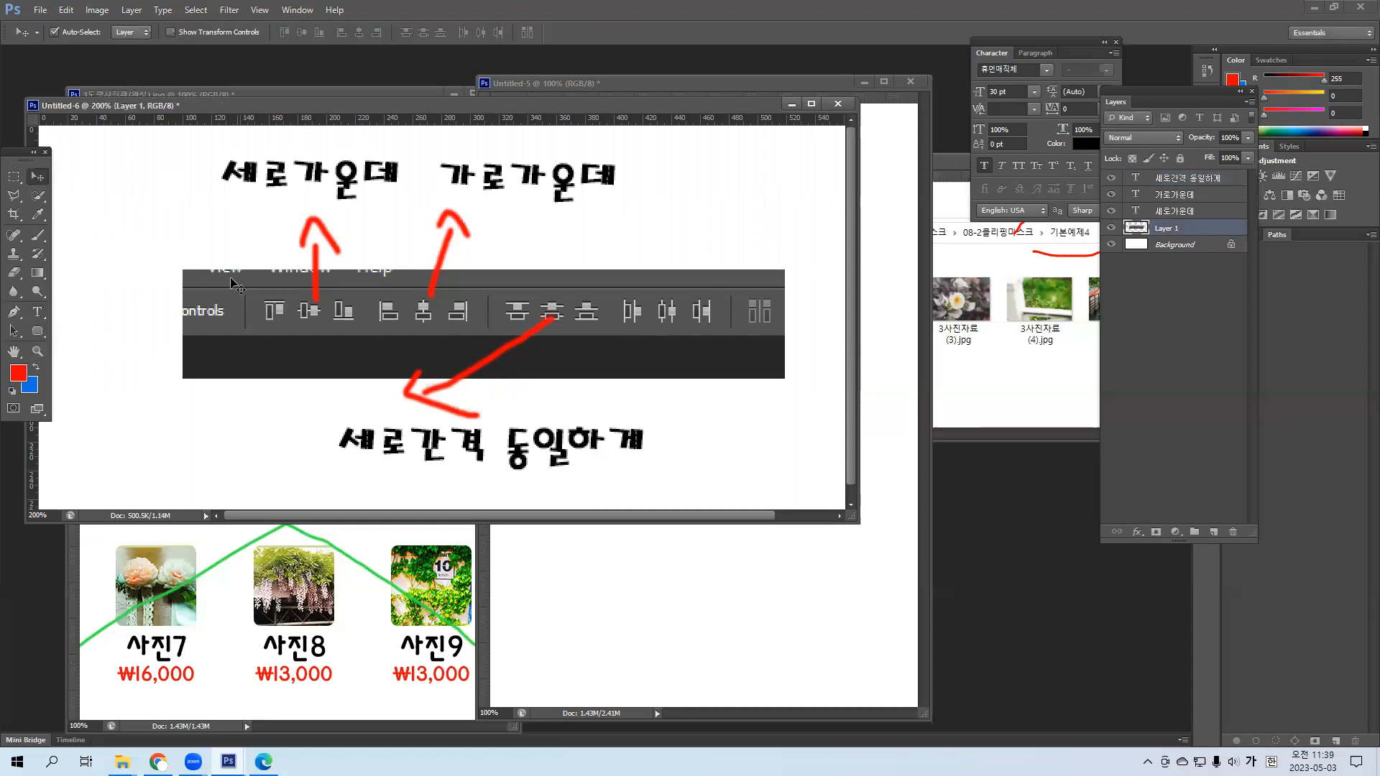
click(38, 235)
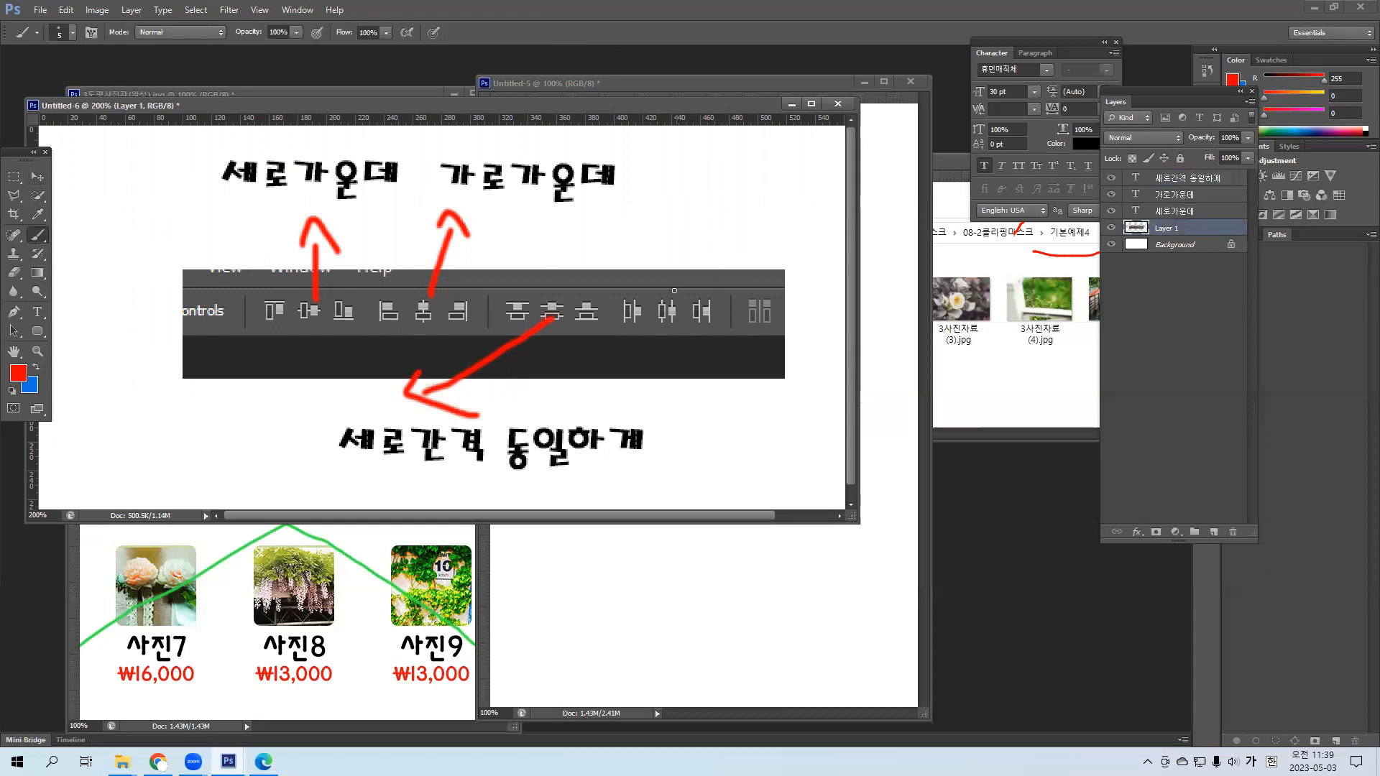
drag(656, 269, 676, 245)
click(37, 176)
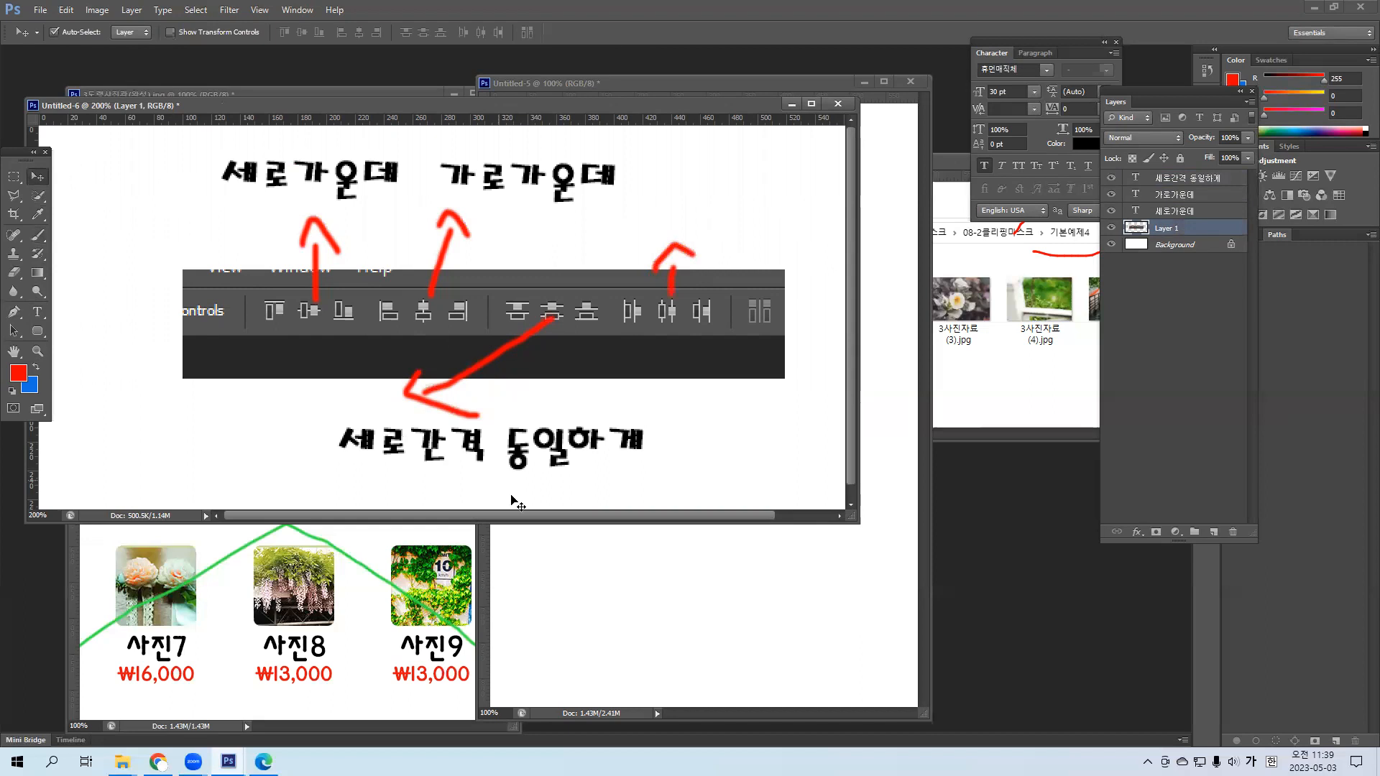
drag(508, 453, 690, 230)
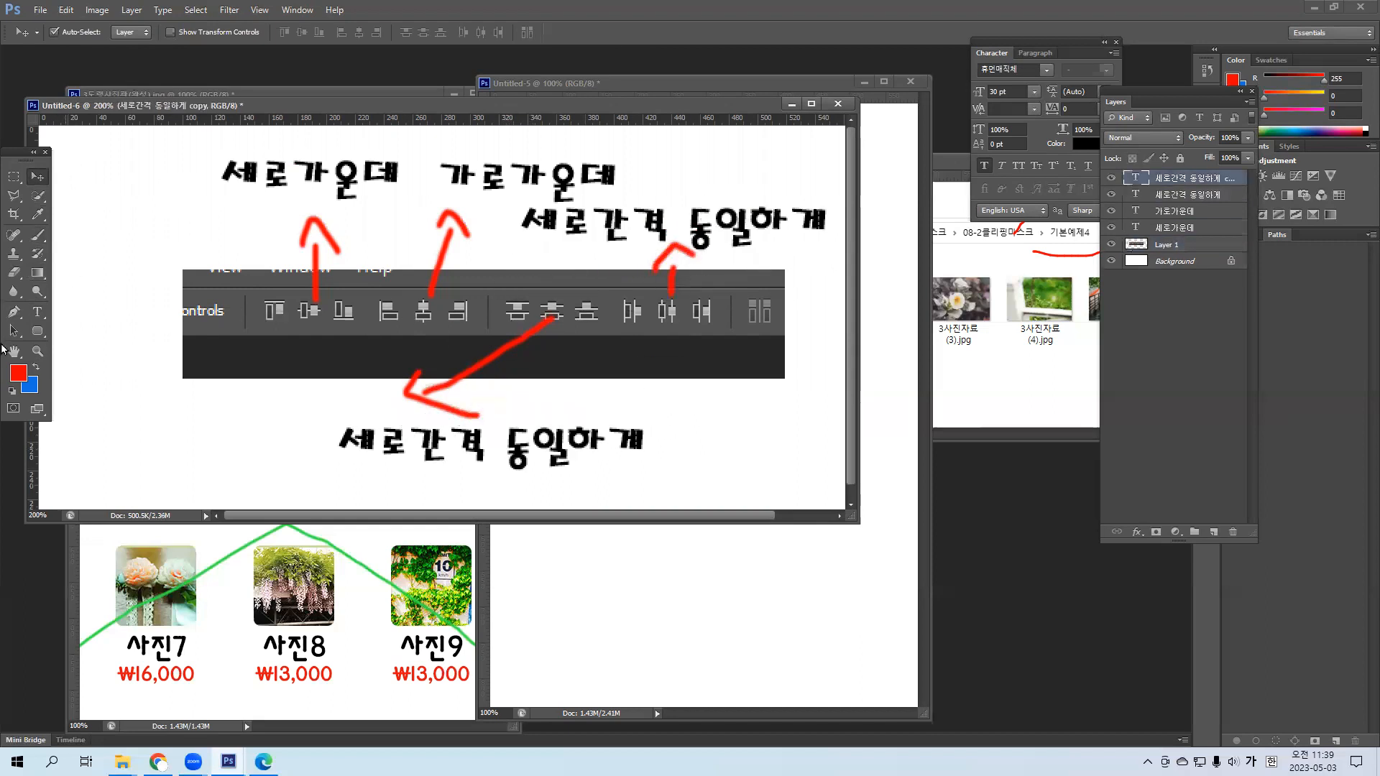
Change the copied label above the distribute icon to 가로간격 동일하게.
click(37, 312)
drag(551, 219, 513, 220)
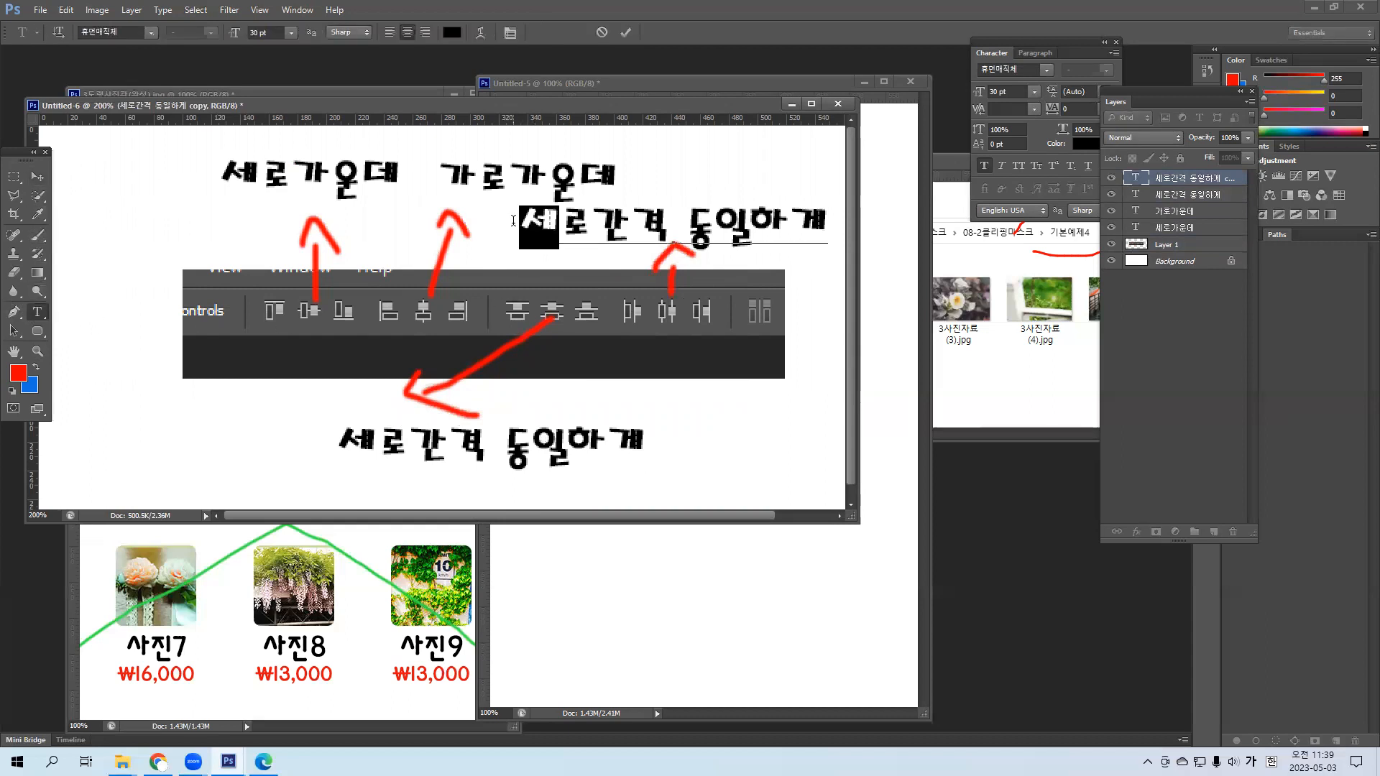
text(가)
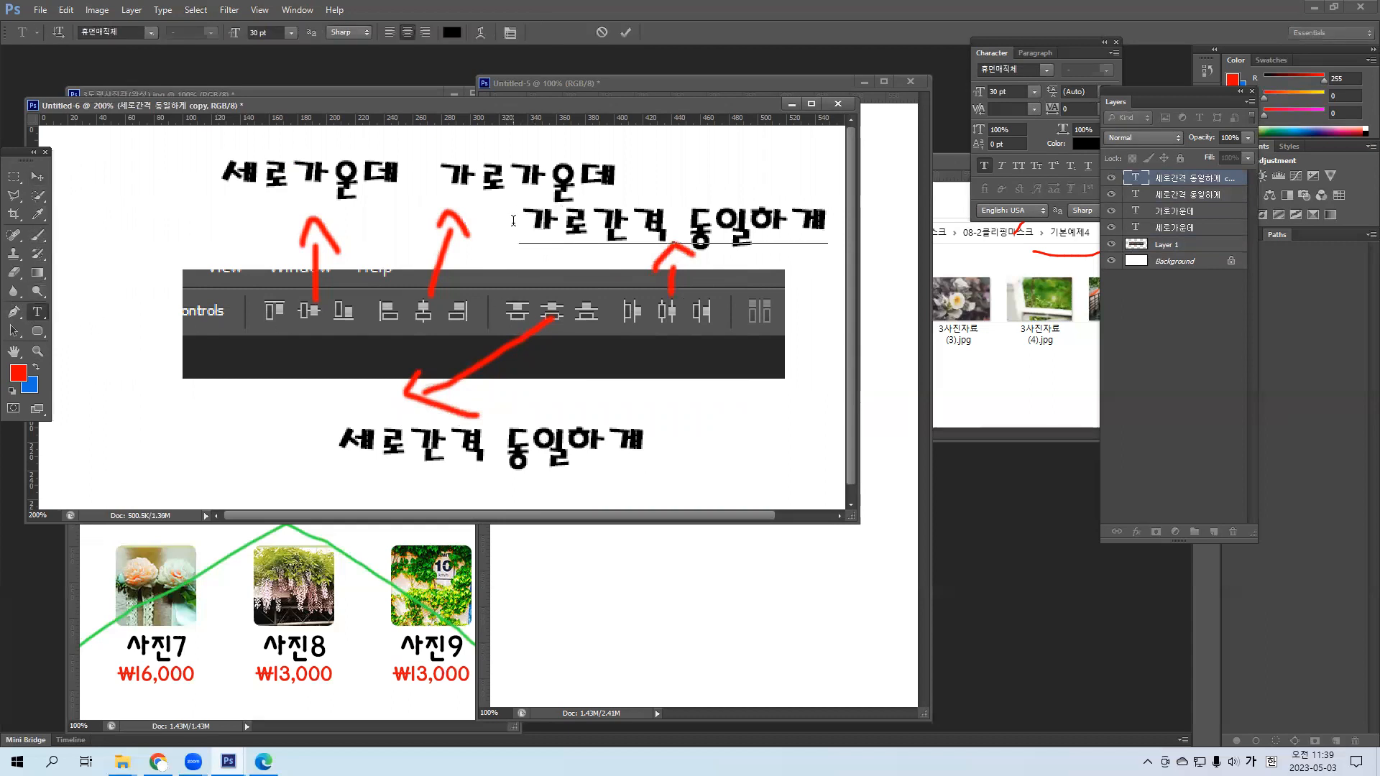
click(37, 177)
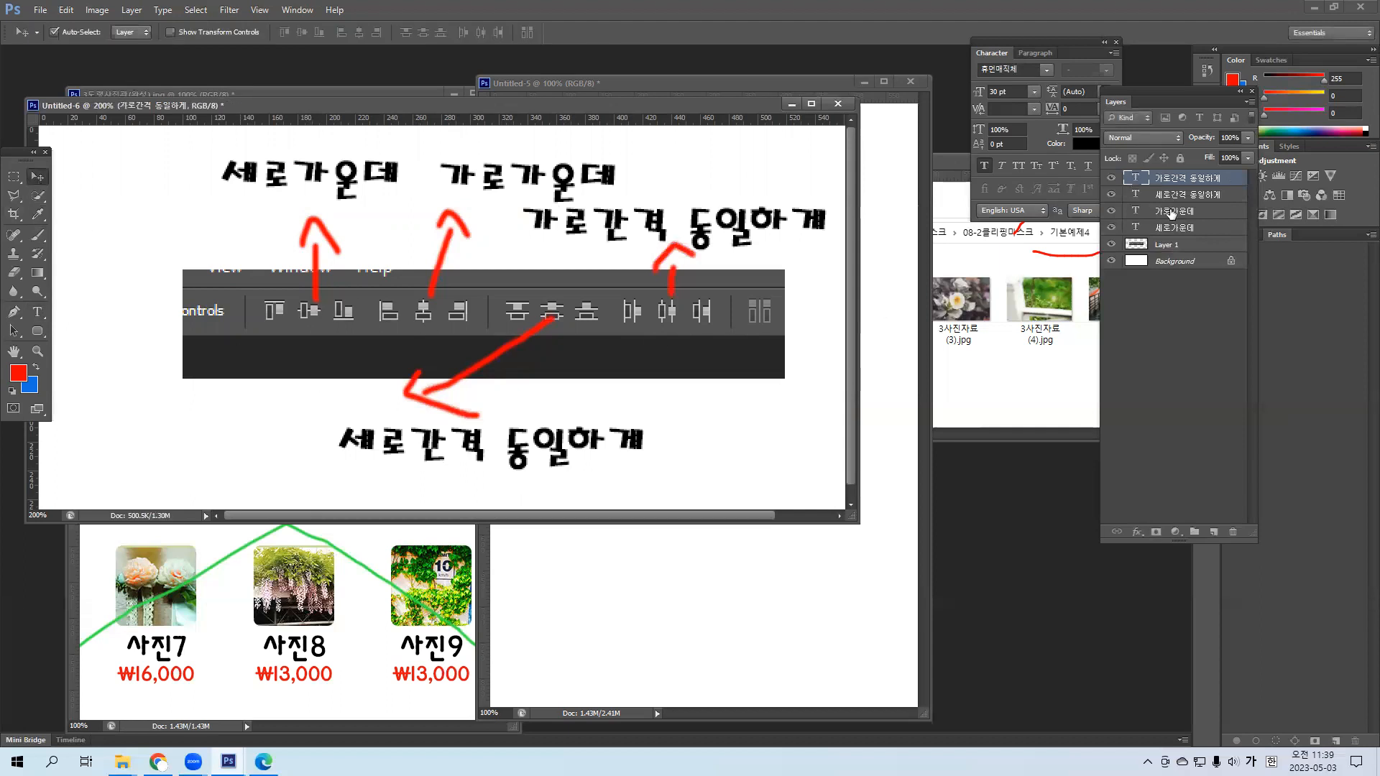
On Layer 1, underline the two center-align icons in red and box the two center-distribute icons.
click(1160, 246)
click(38, 234)
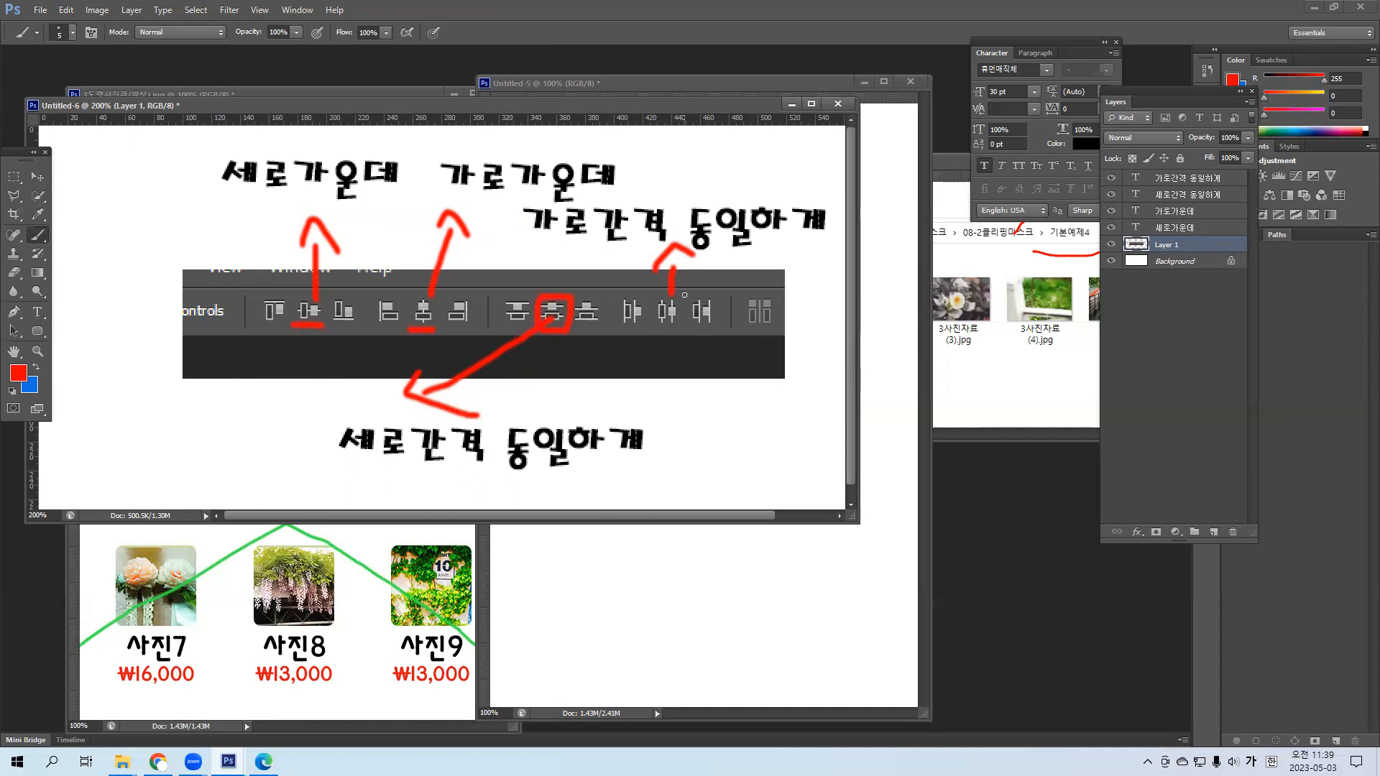
drag(644, 327, 675, 338)
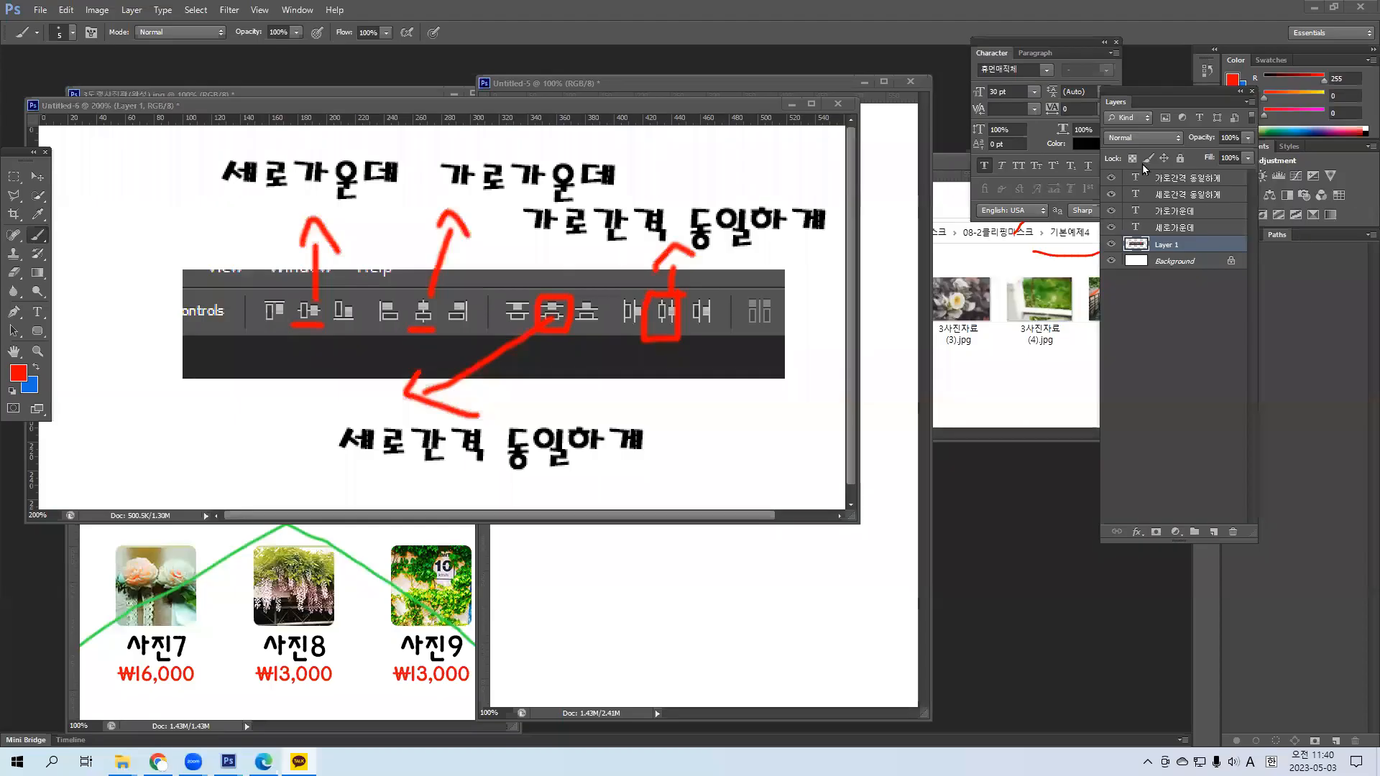
In the Untitled-5 document, align the ₩15,000, 사진1 and Rounded Rectangle 1 layers by their horizontal centers.
click(700, 590)
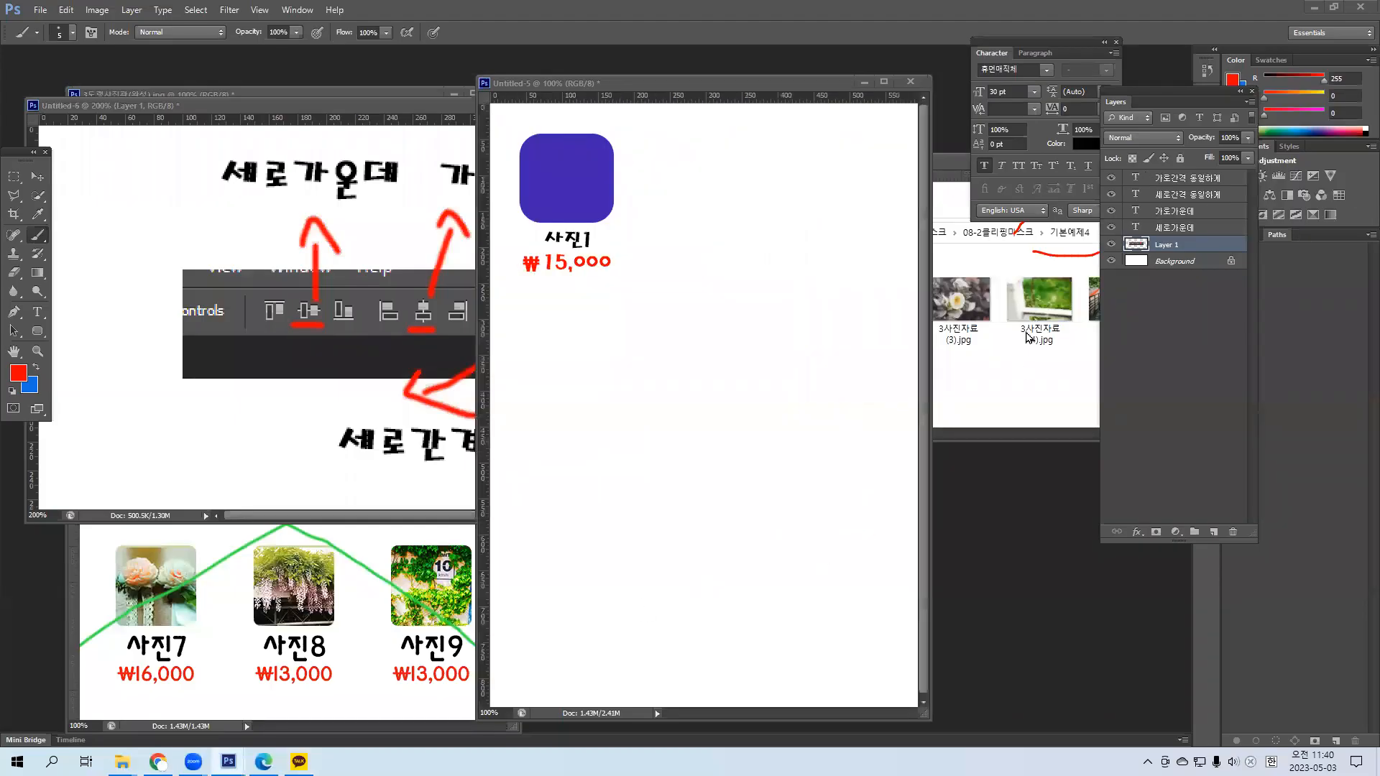
shift+click(1194, 241)
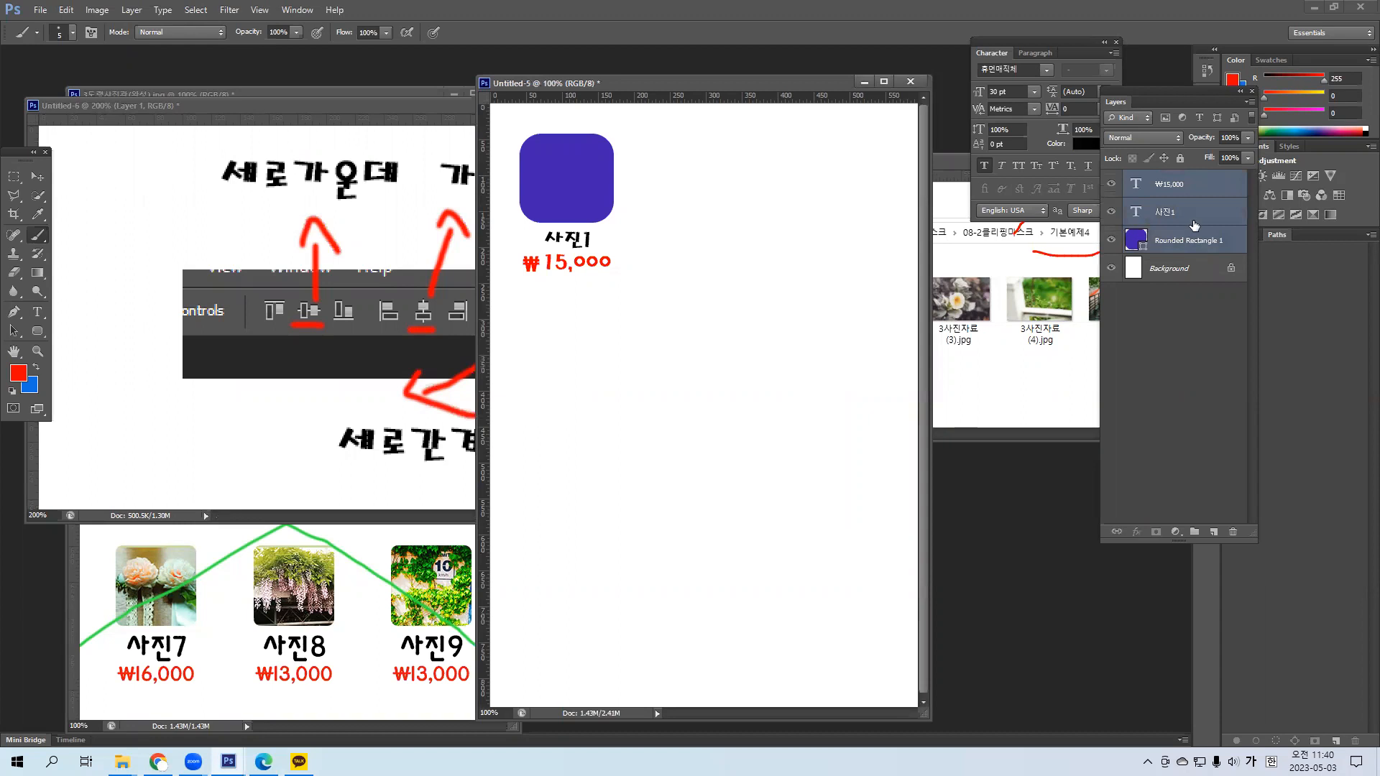
click(1194, 194)
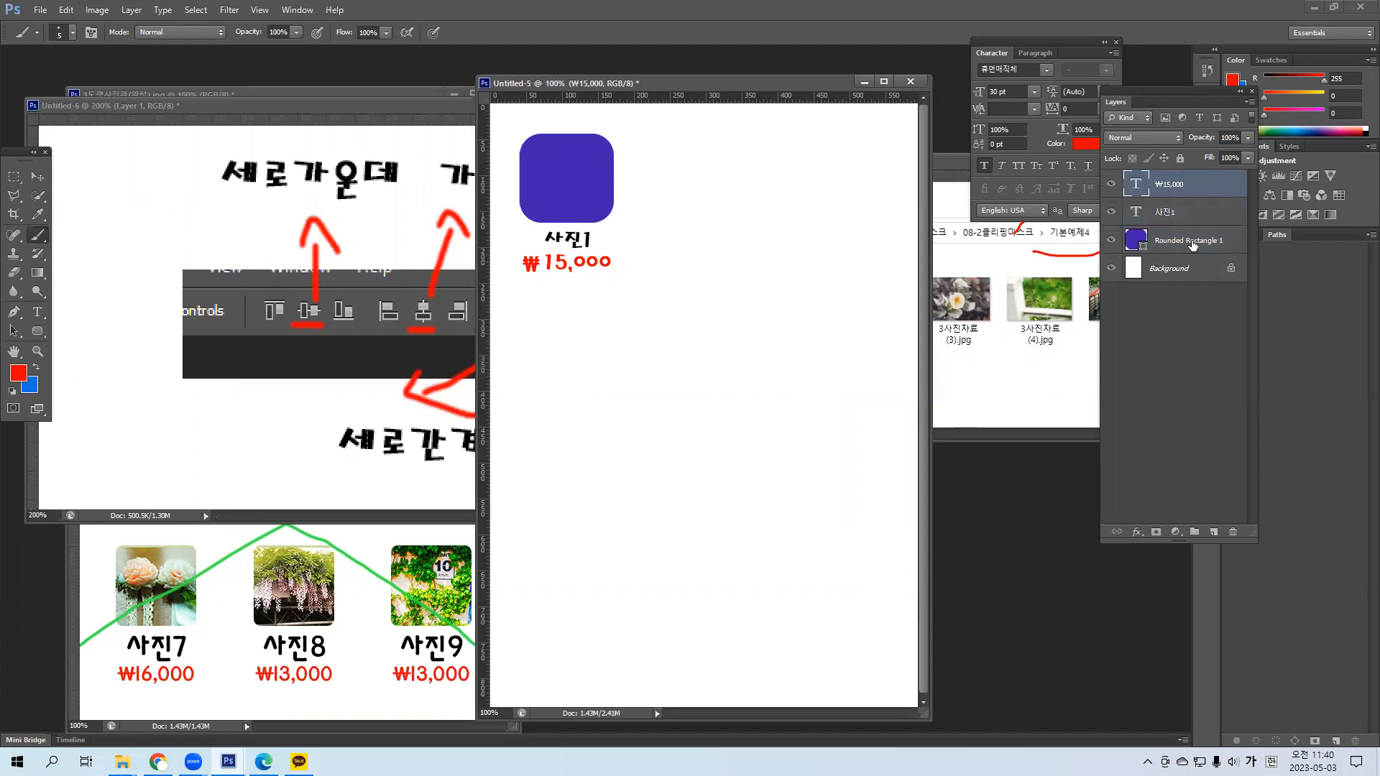
shift+click(1193, 245)
click(38, 177)
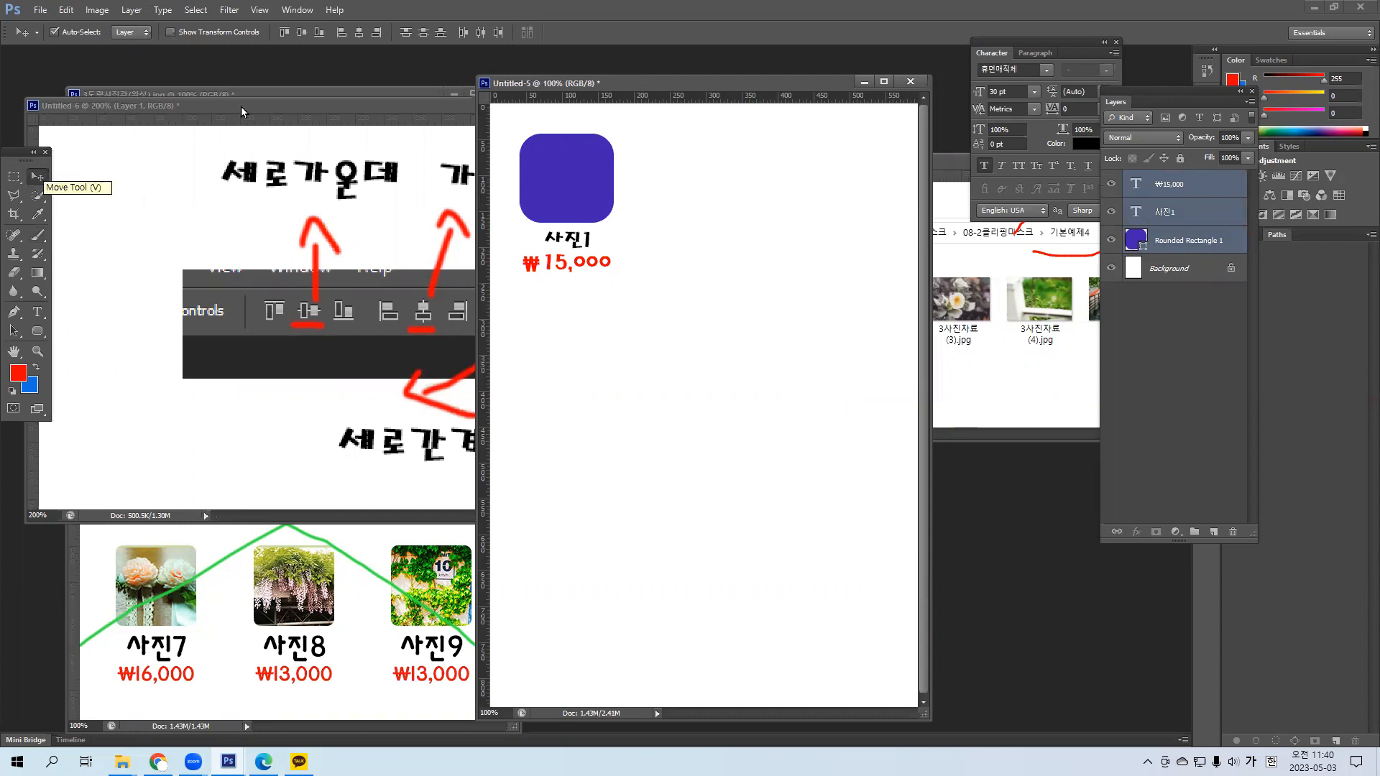
click(361, 33)
click(619, 311)
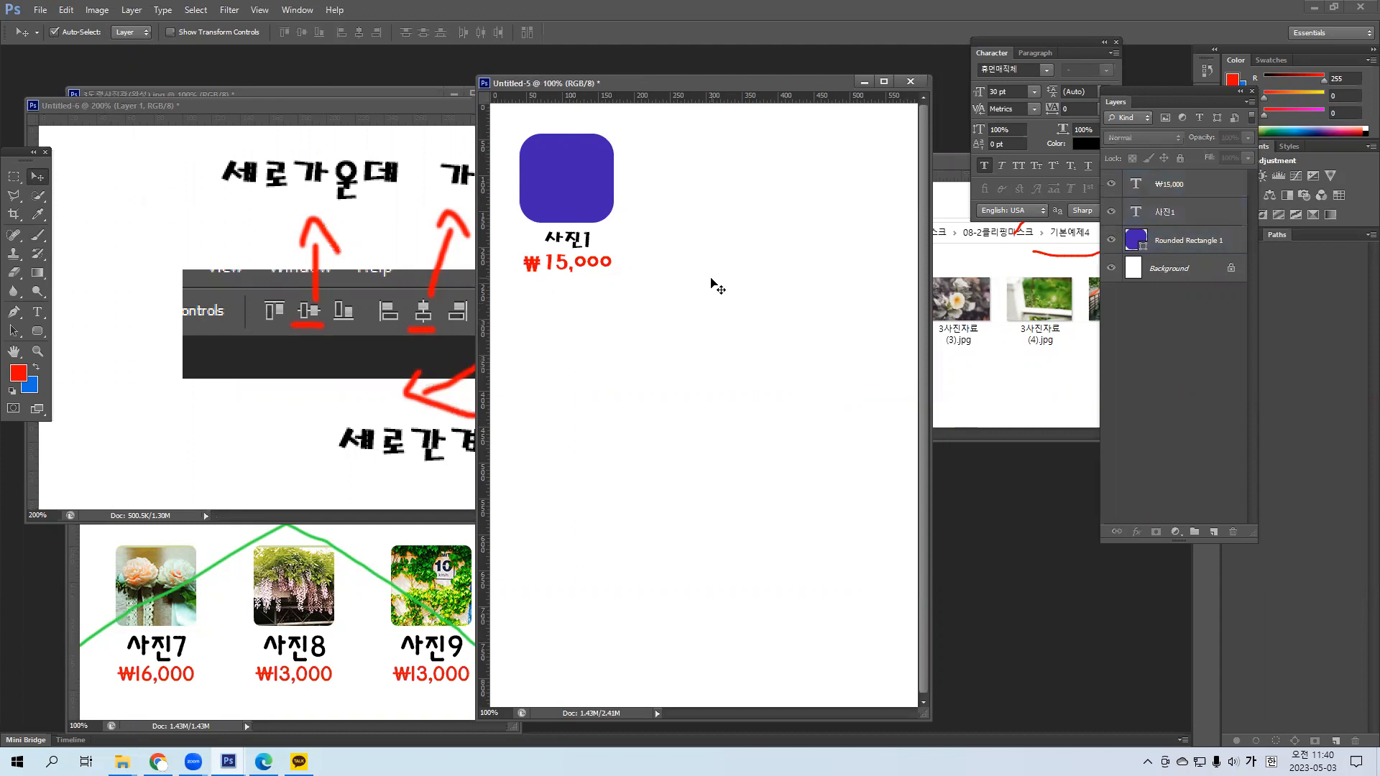
Shift the price text and the rounded rectangle off-center, and realign all three item layers by their horizontal centers.
drag(602, 272, 586, 274)
click(593, 219)
drag(592, 215, 596, 215)
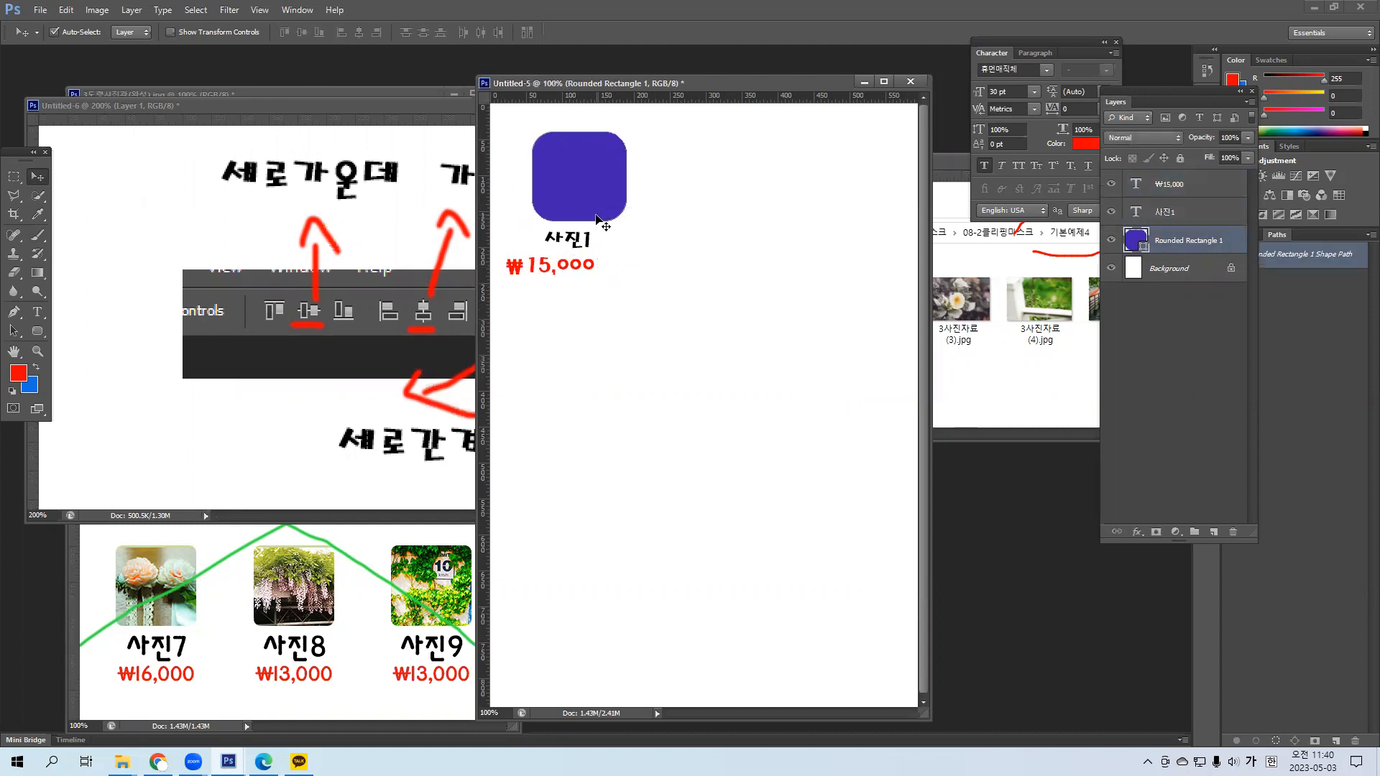
click(1185, 188)
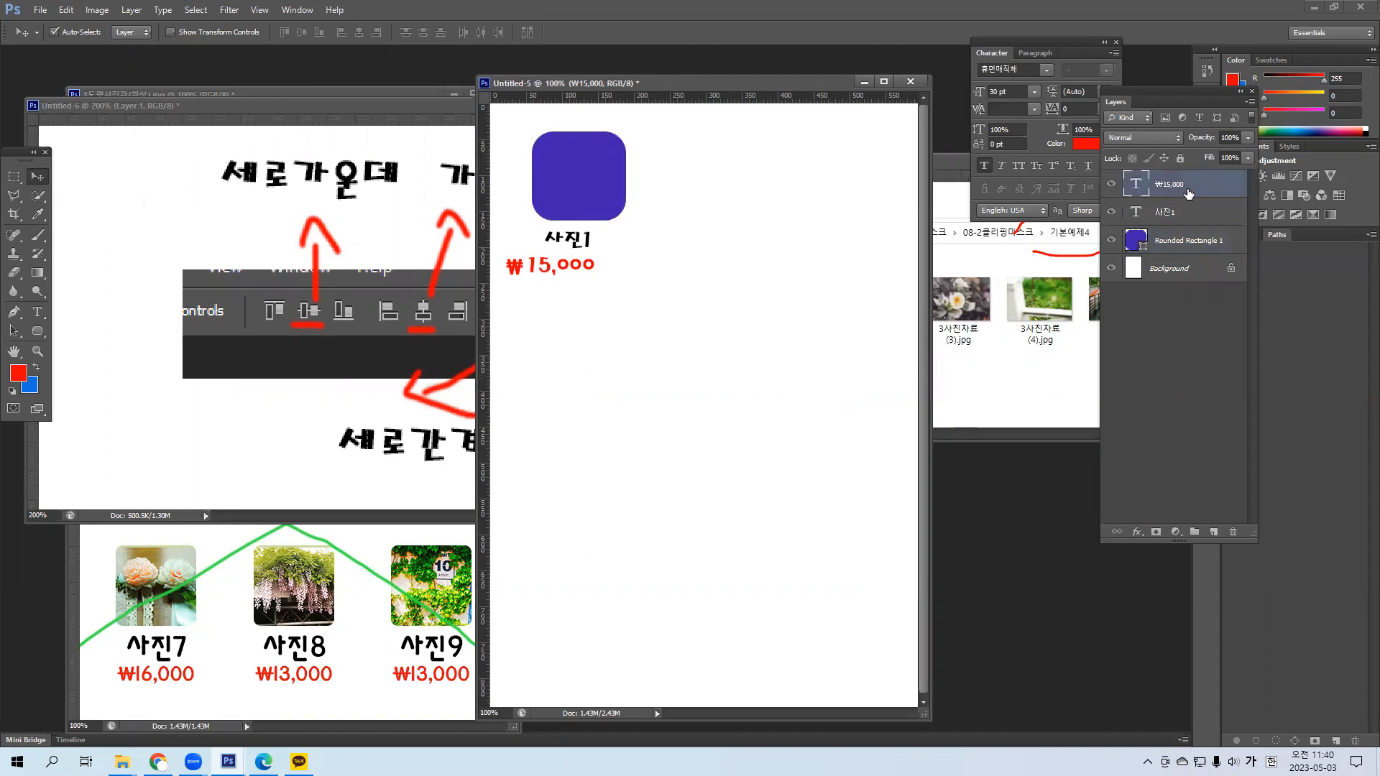
shift+click(1182, 243)
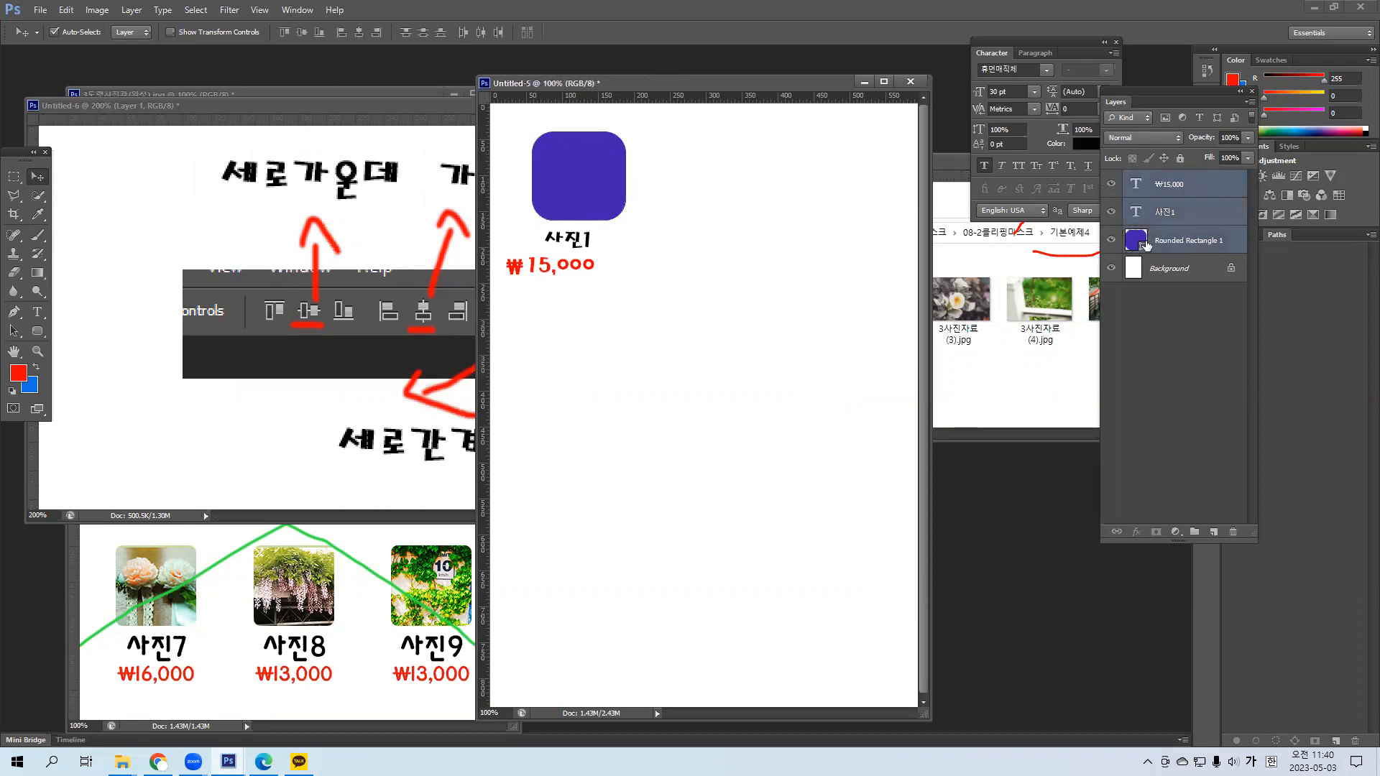
click(358, 33)
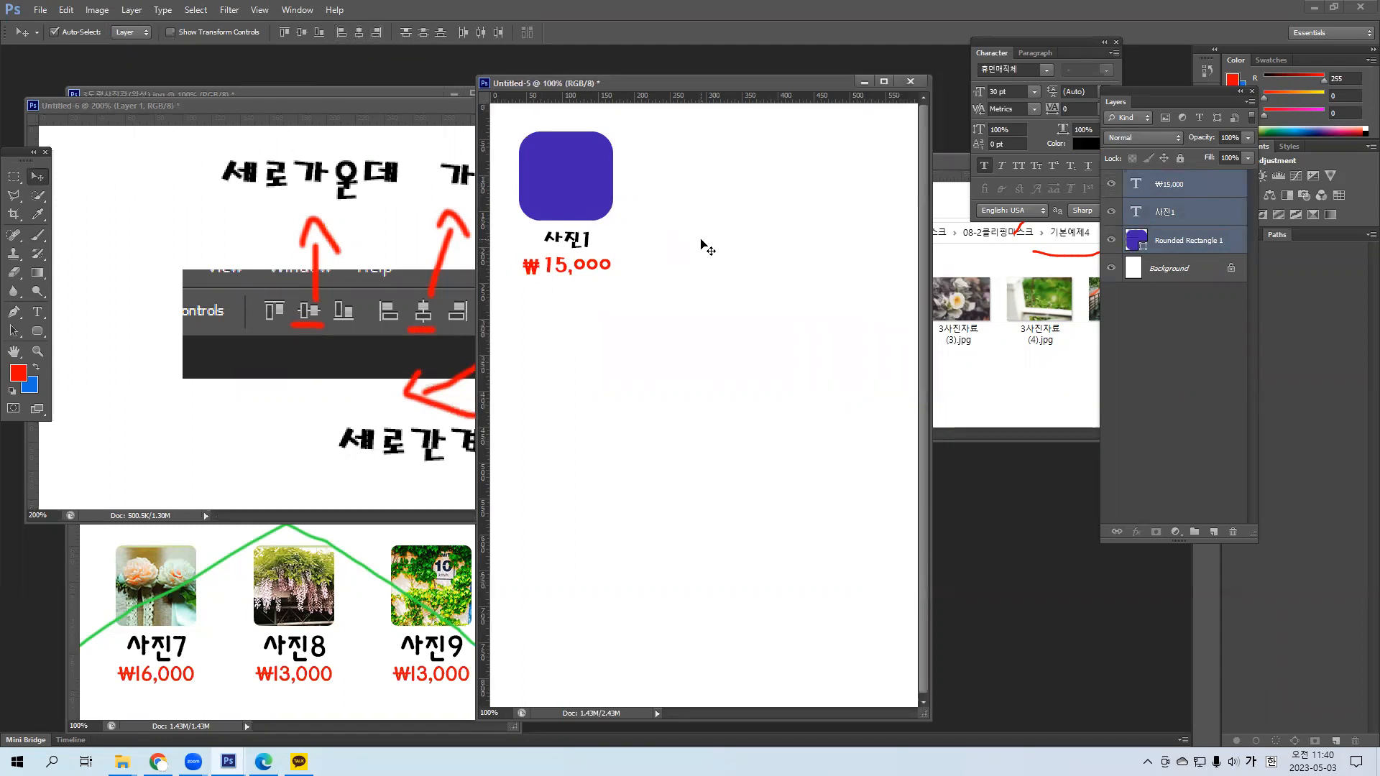
Group the price, caption and rounded rectangle layers and name the group 사진1.
click(1196, 194)
shift+click(1206, 247)
click(1202, 193)
shift+click(1192, 246)
key(ctrl+g)
double_click(1164, 180)
text(사진)
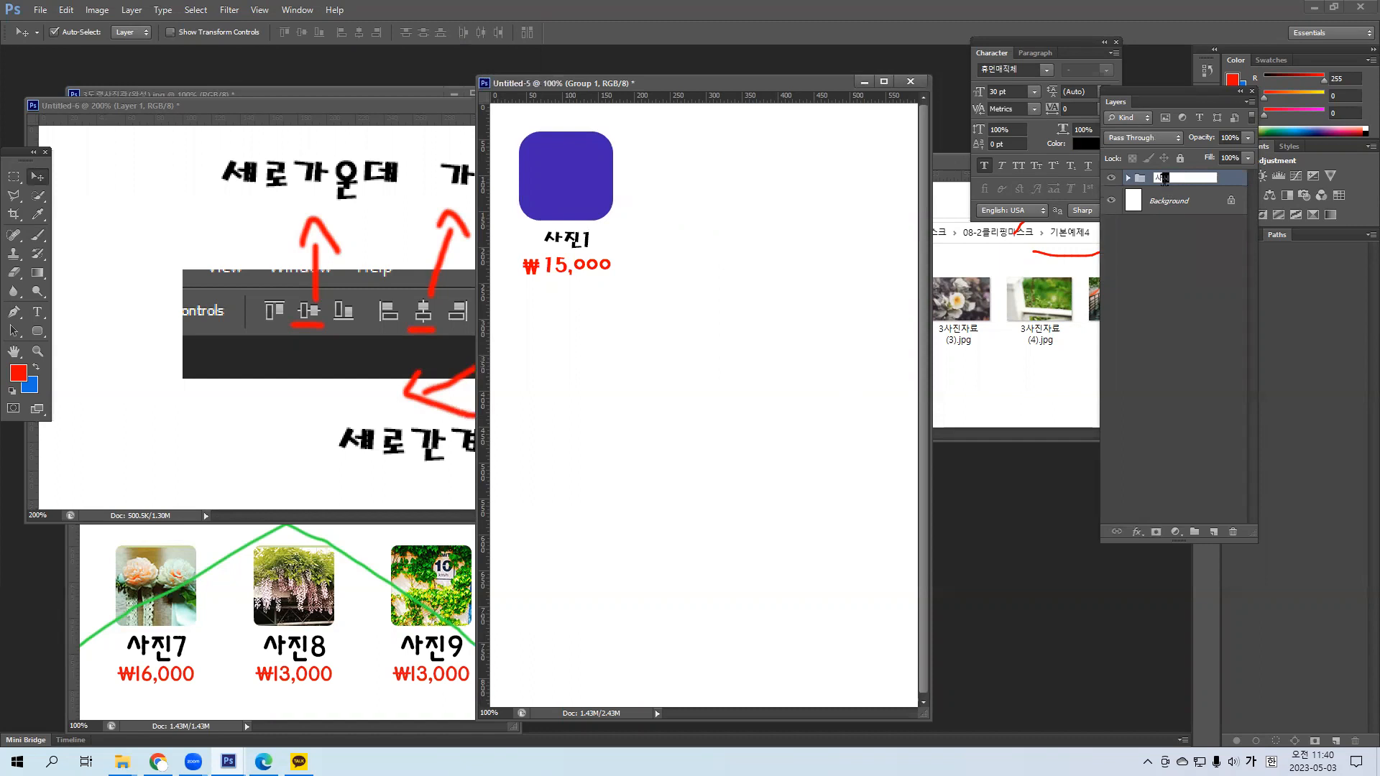
text(1)
key(Return)
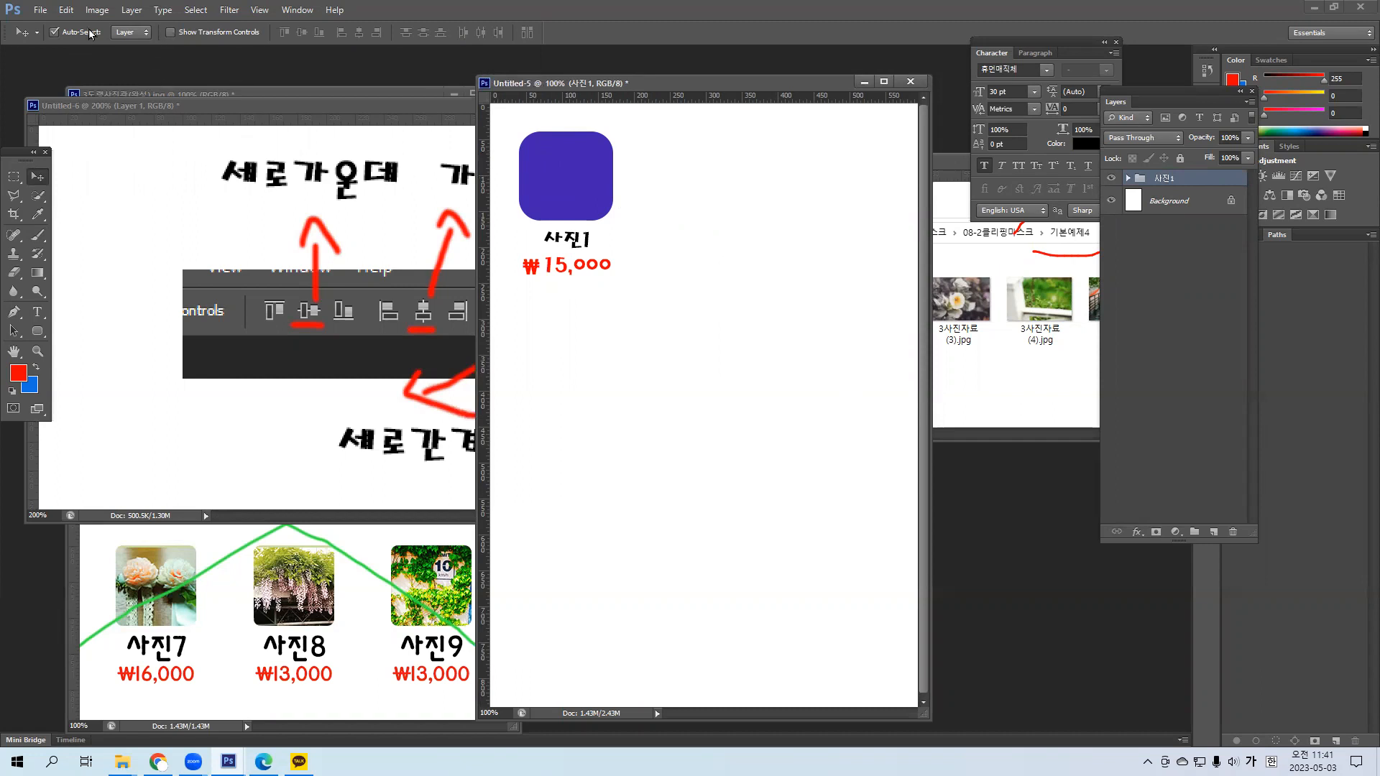
Set the Move tool's auto-select to Group and place two copies of the 사진1 group beside it in a row.
click(126, 34)
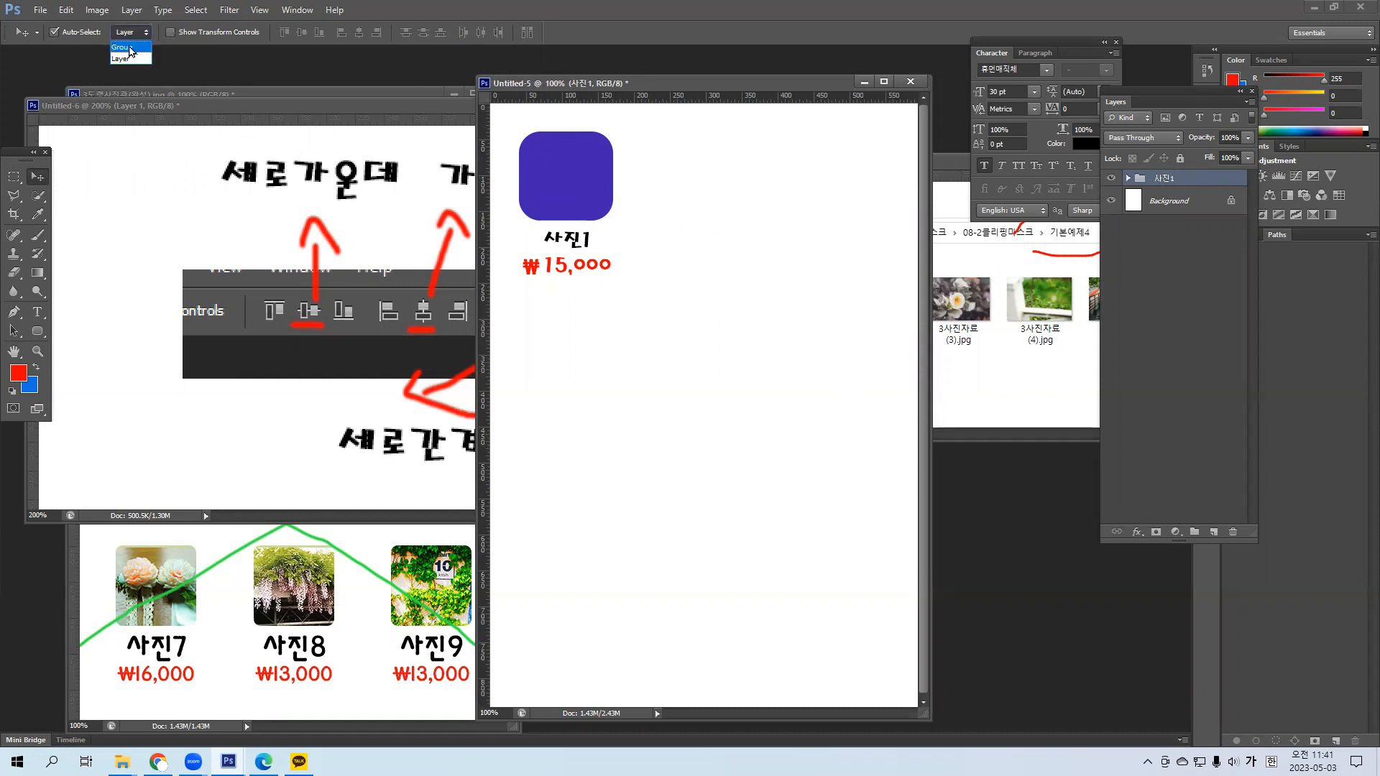
click(131, 47)
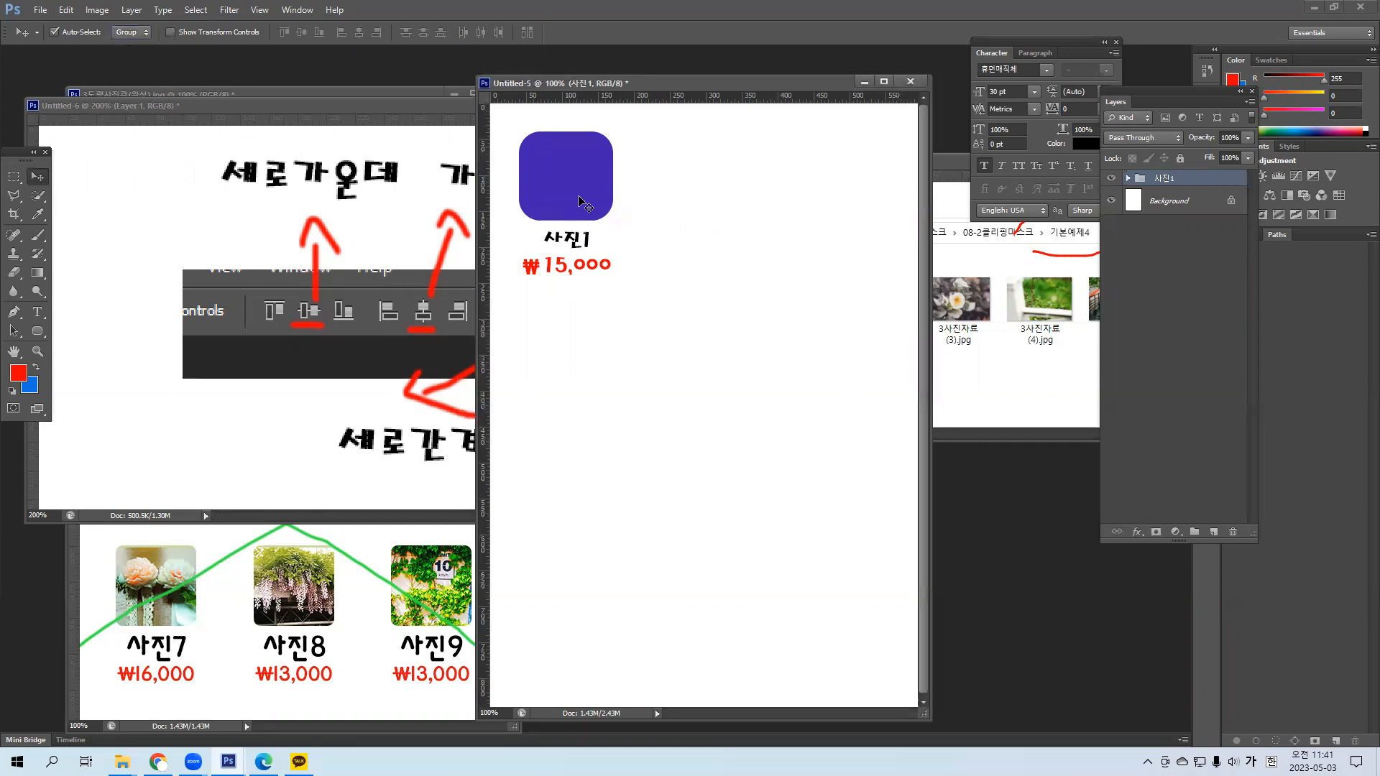
drag(582, 198, 830, 191)
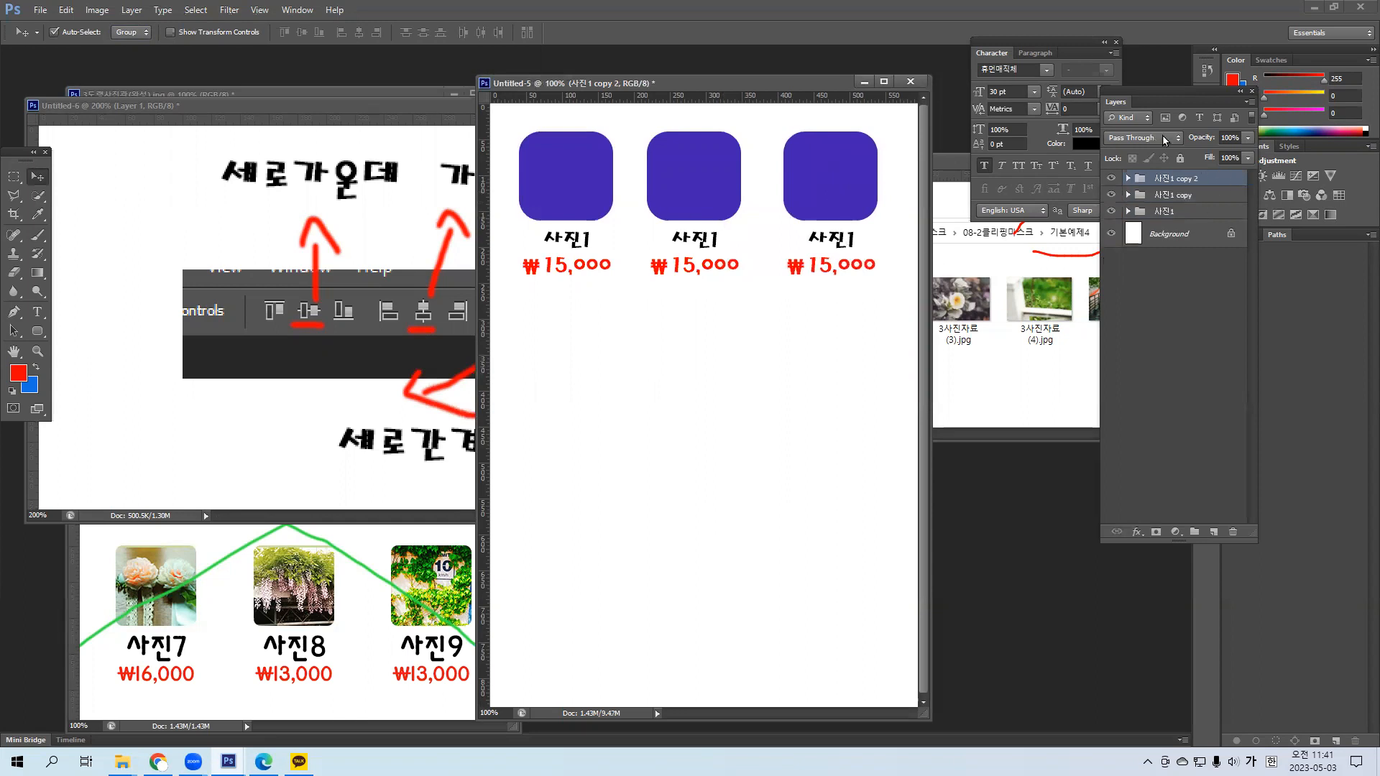
Rename the first copied group 사진2 and the second copied group 사진3.
double_click(1169, 200)
text(사진2)
key(Return)
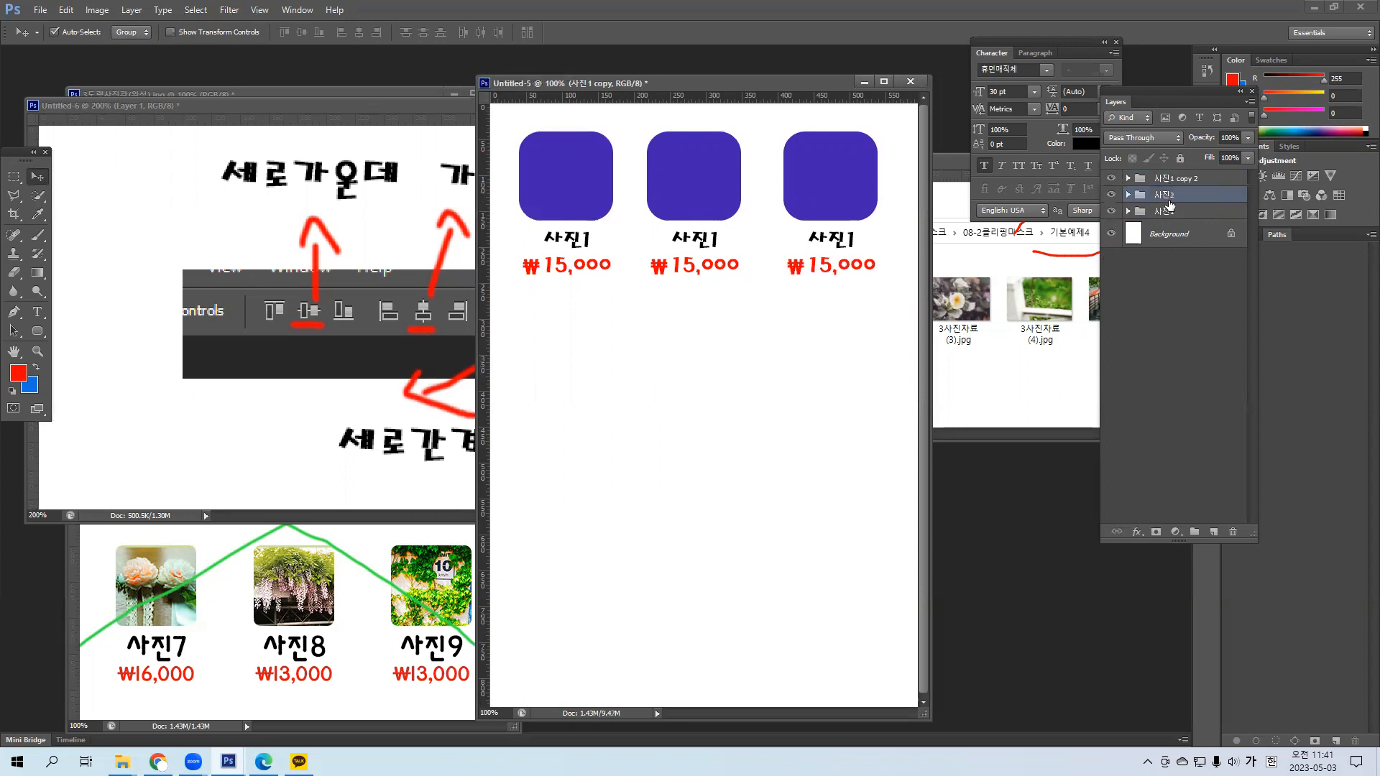
double_click(1167, 181)
text(사진3)
key(Return)
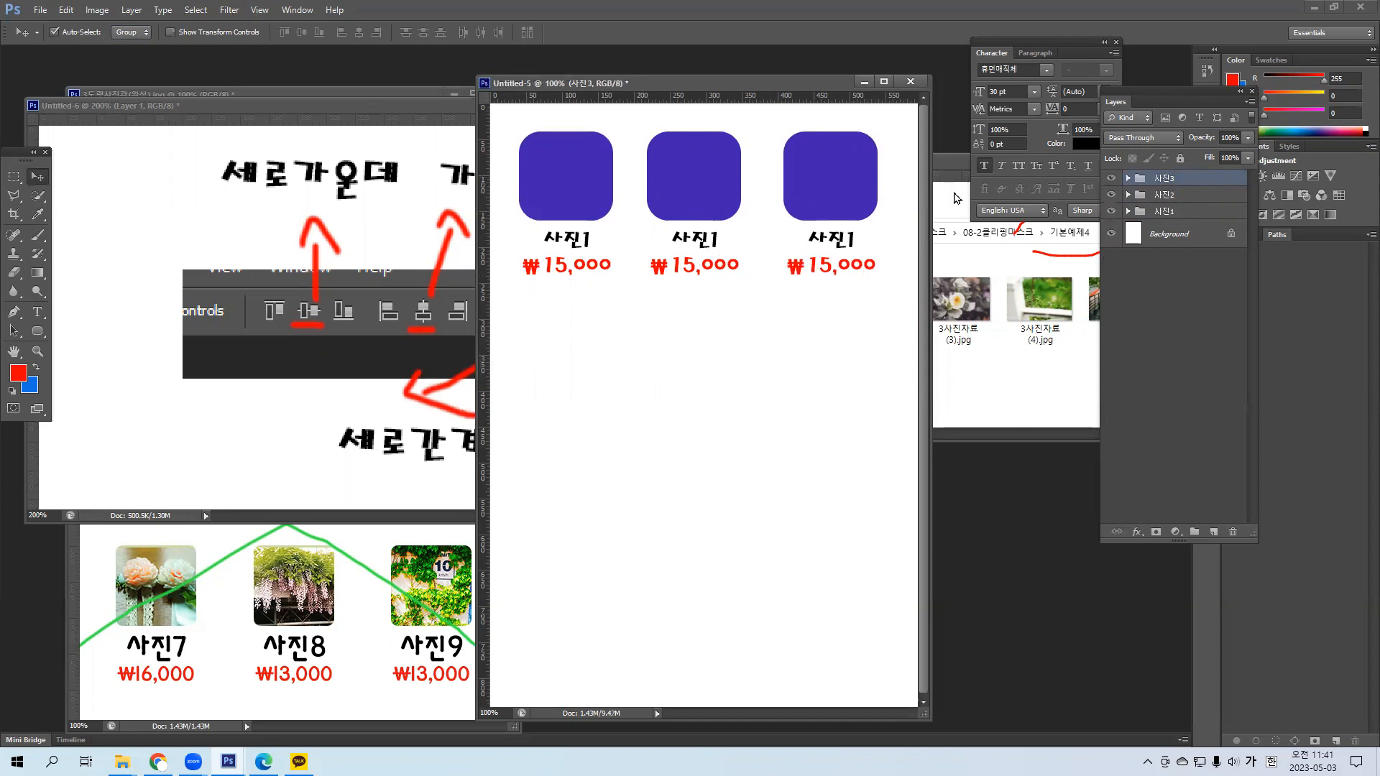
Move the 사진3 item slightly to the right and toggle the visibility of groups 사진2 and 사진3 to identify them.
drag(822, 188, 826, 188)
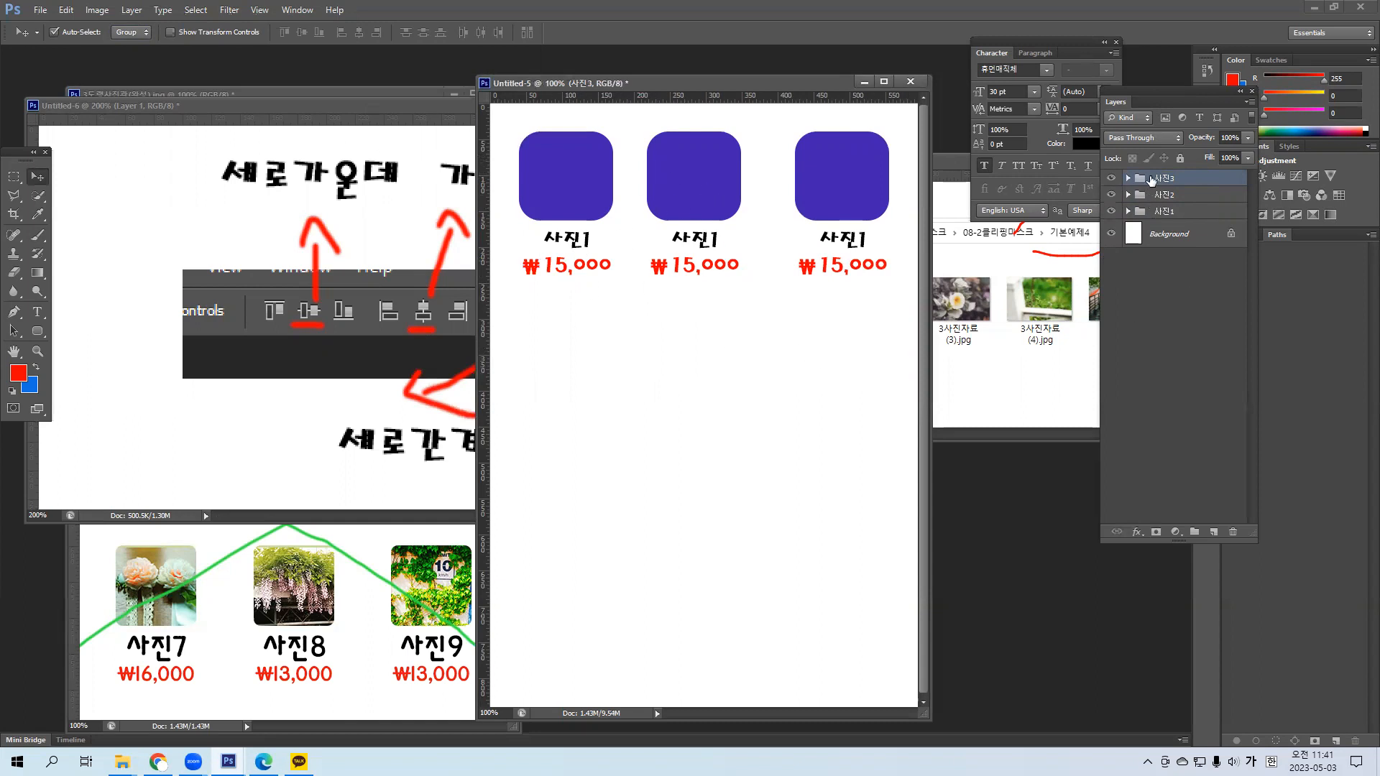
click(1152, 213)
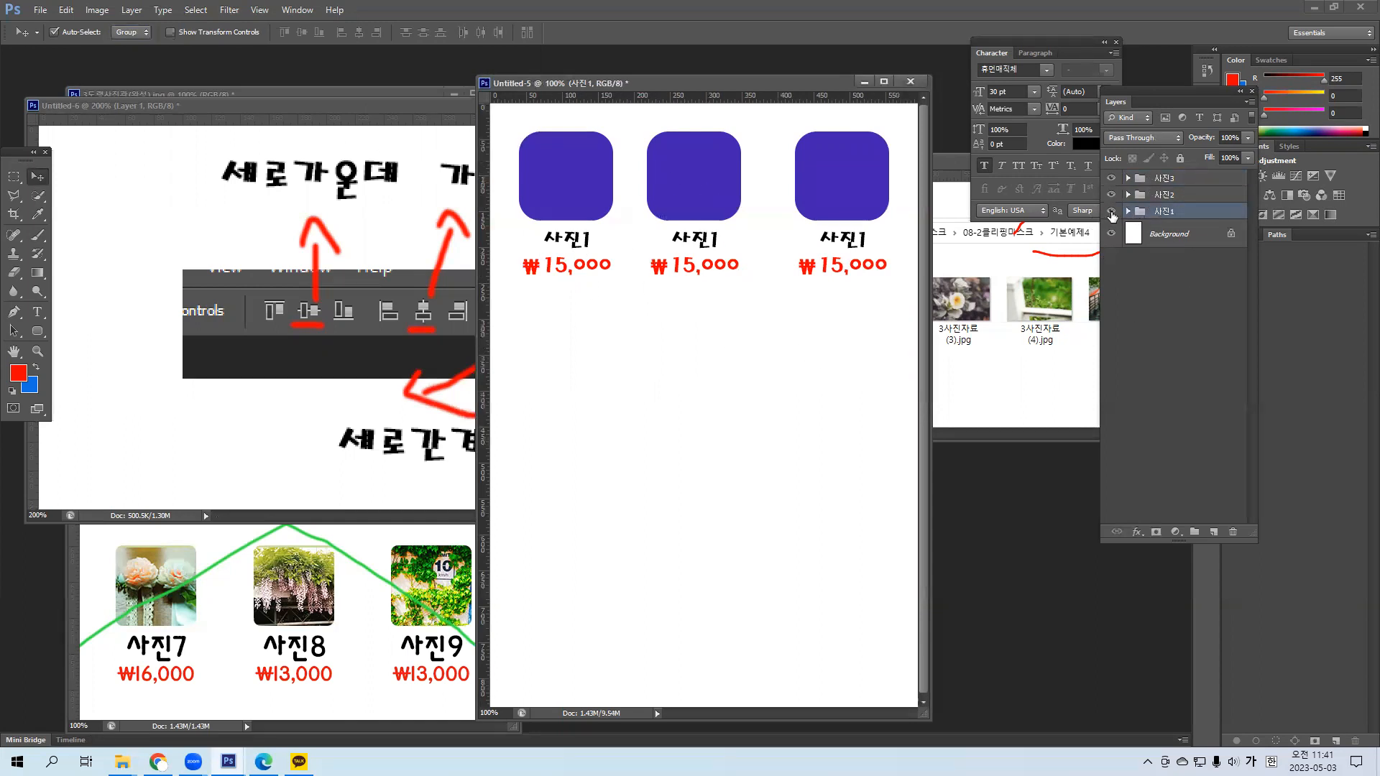
click(1111, 194)
click(1110, 195)
click(1111, 195)
click(1111, 194)
click(1110, 179)
click(1111, 178)
Distribute the groups 사진1, 사진2 and 사진3 evenly by their horizontal centers.
click(1186, 184)
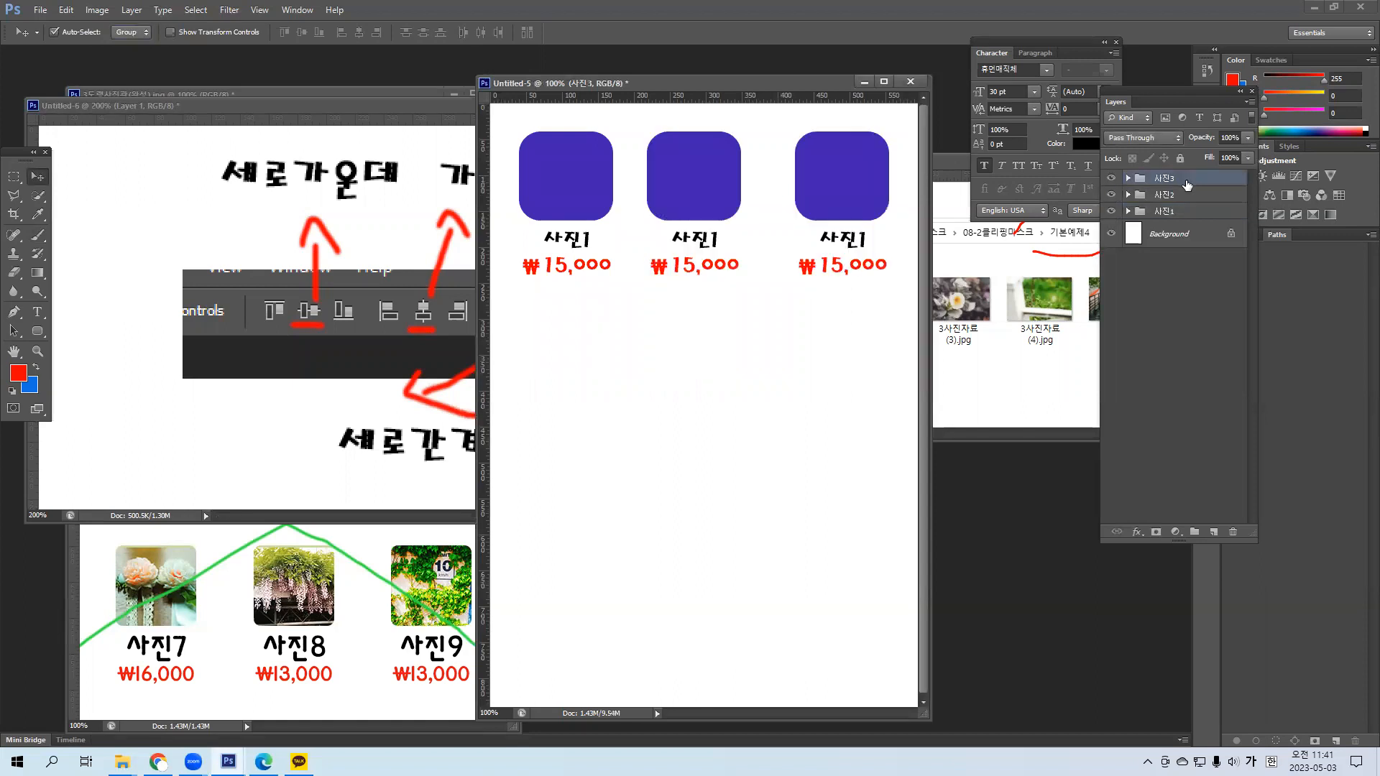
shift+click(1178, 213)
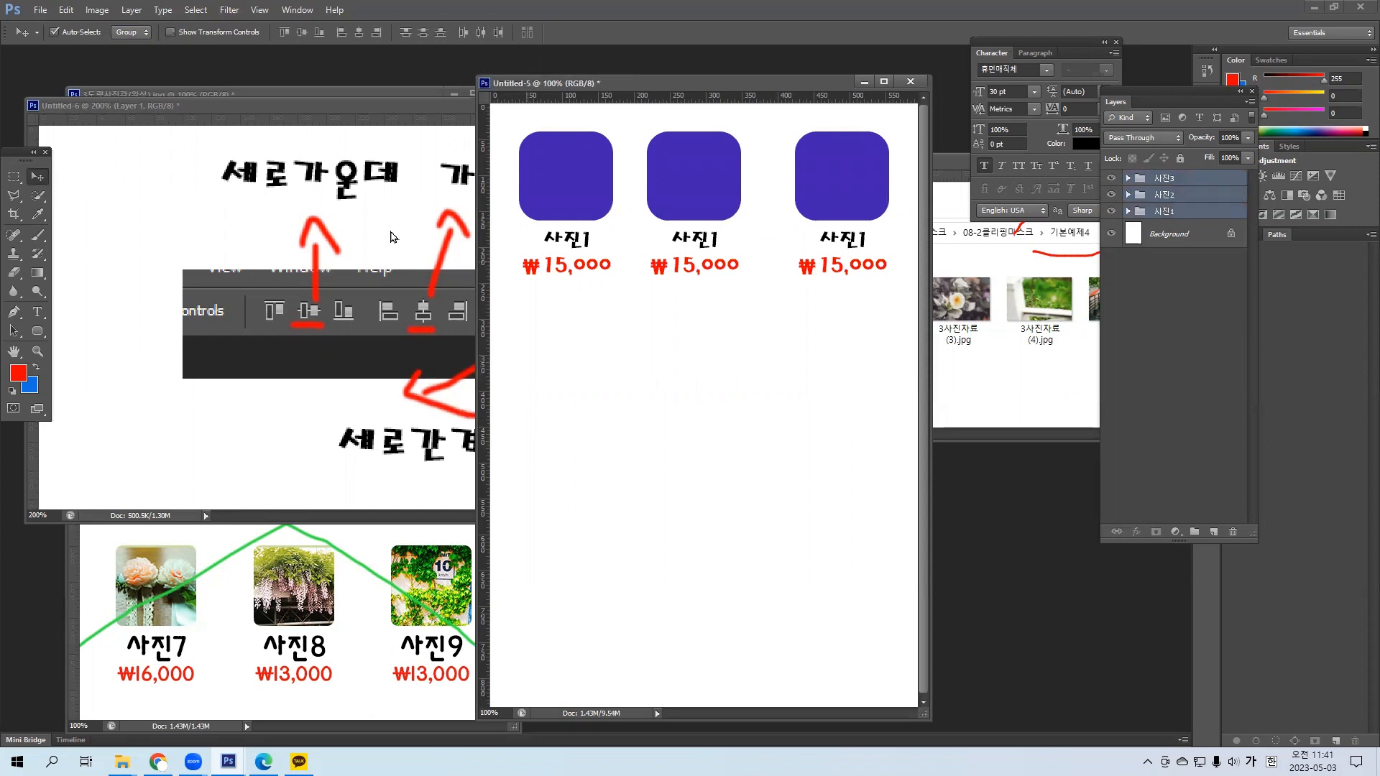
click(481, 33)
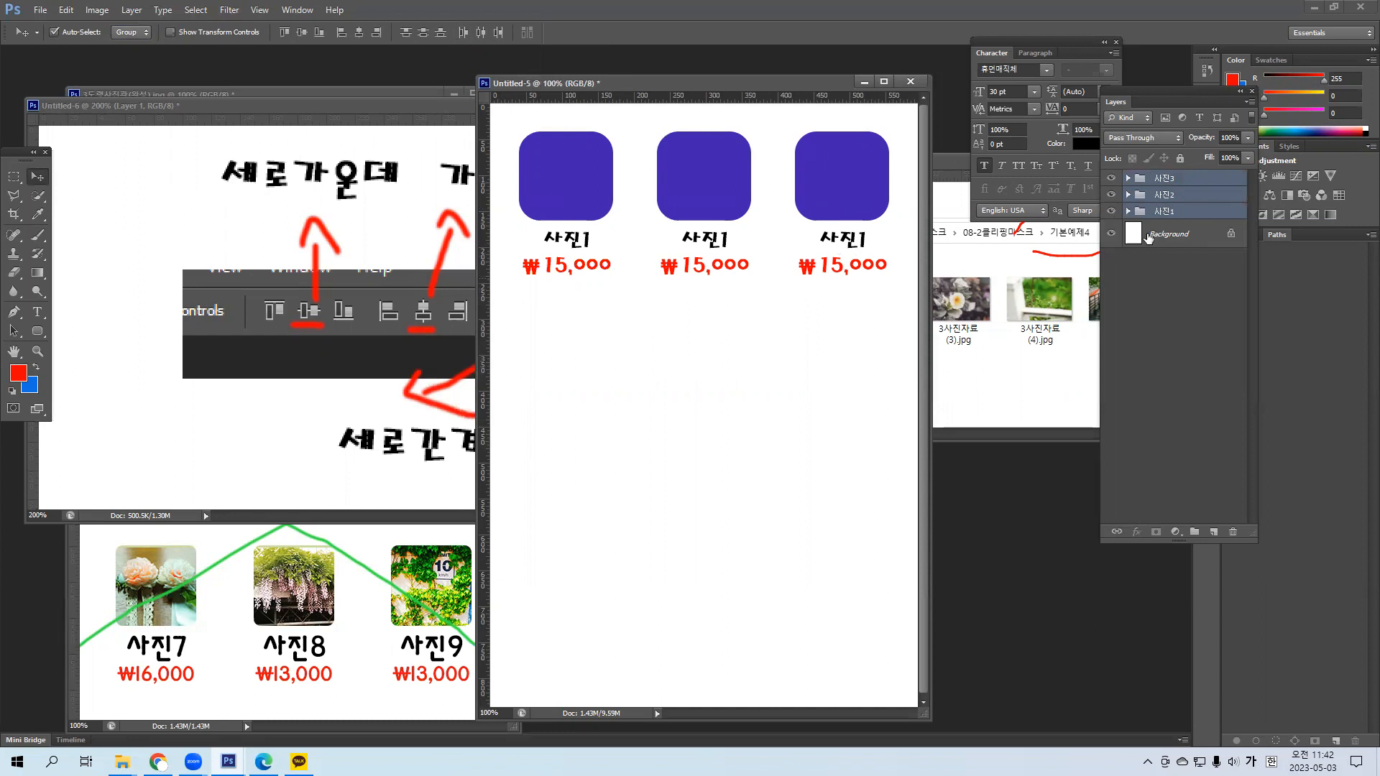
Group 사진1, 사진2 and 사진3 together and name the new group 상단.
click(1175, 182)
shift+click(1182, 214)
key(ctrl+g)
double_click(1167, 179)
text(사)
text(단)
key(Return)
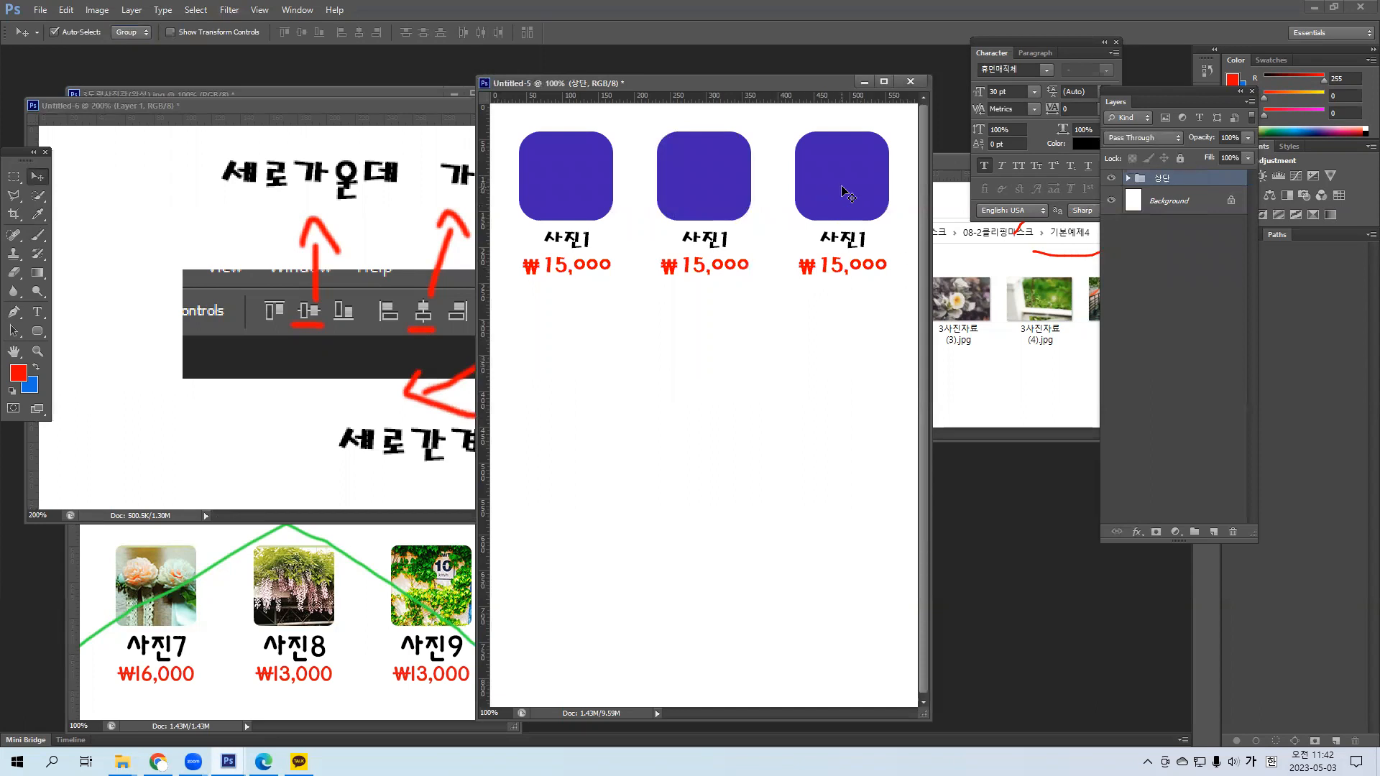
Position the 상단 row near the top of the page with about equal left and right margins.
drag(842, 189, 825, 186)
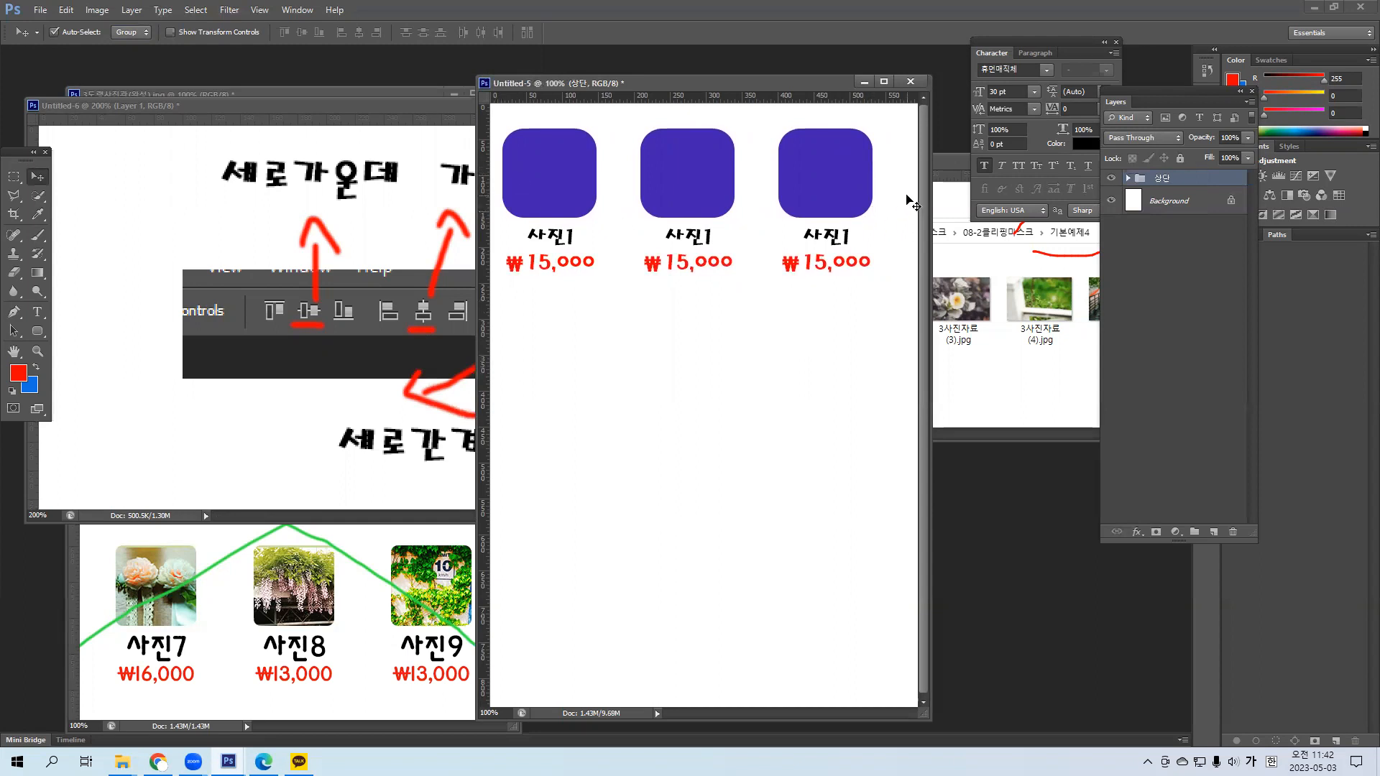
drag(816, 195, 828, 195)
drag(566, 183, 566, 184)
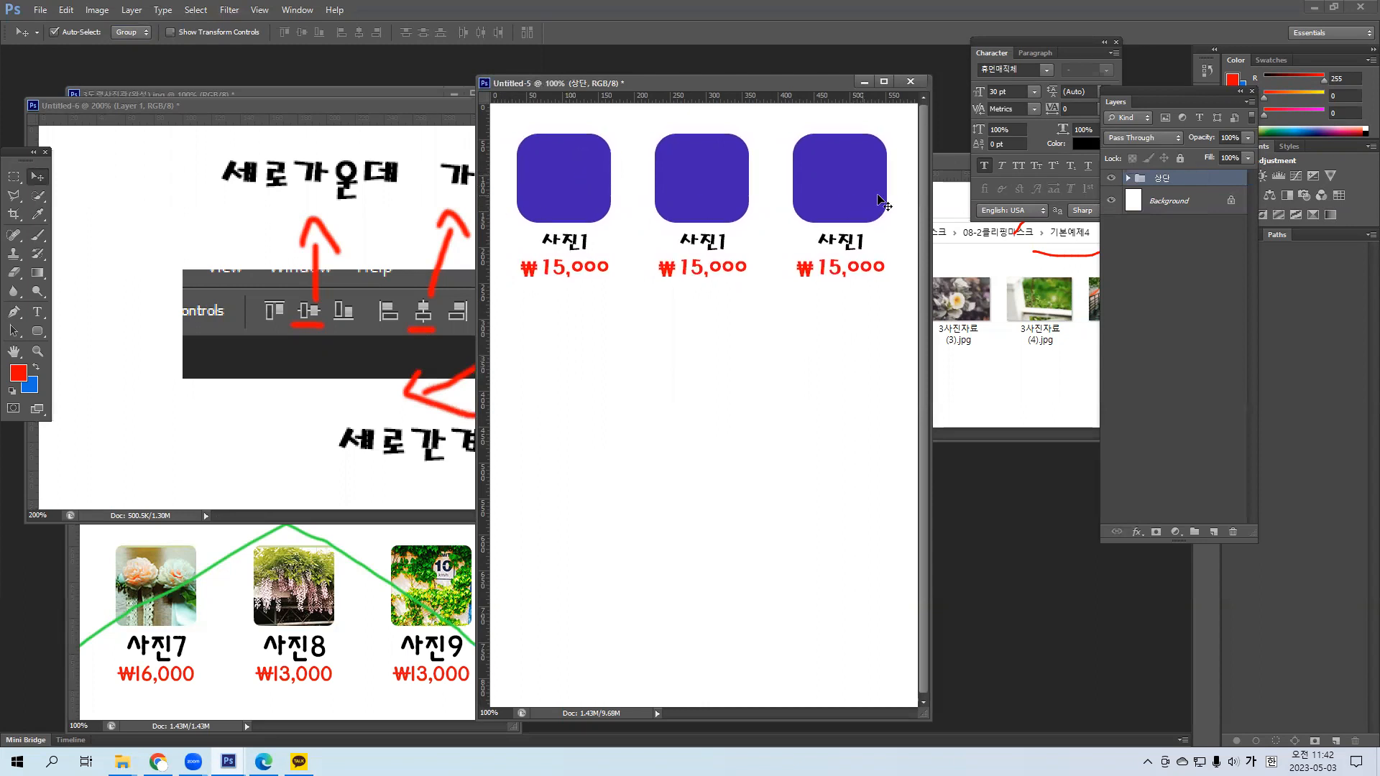
mouse_move(819, 196)
mouse_down()
mouse_move(799, 189)
mouse_move(833, 204)
mouse_up()
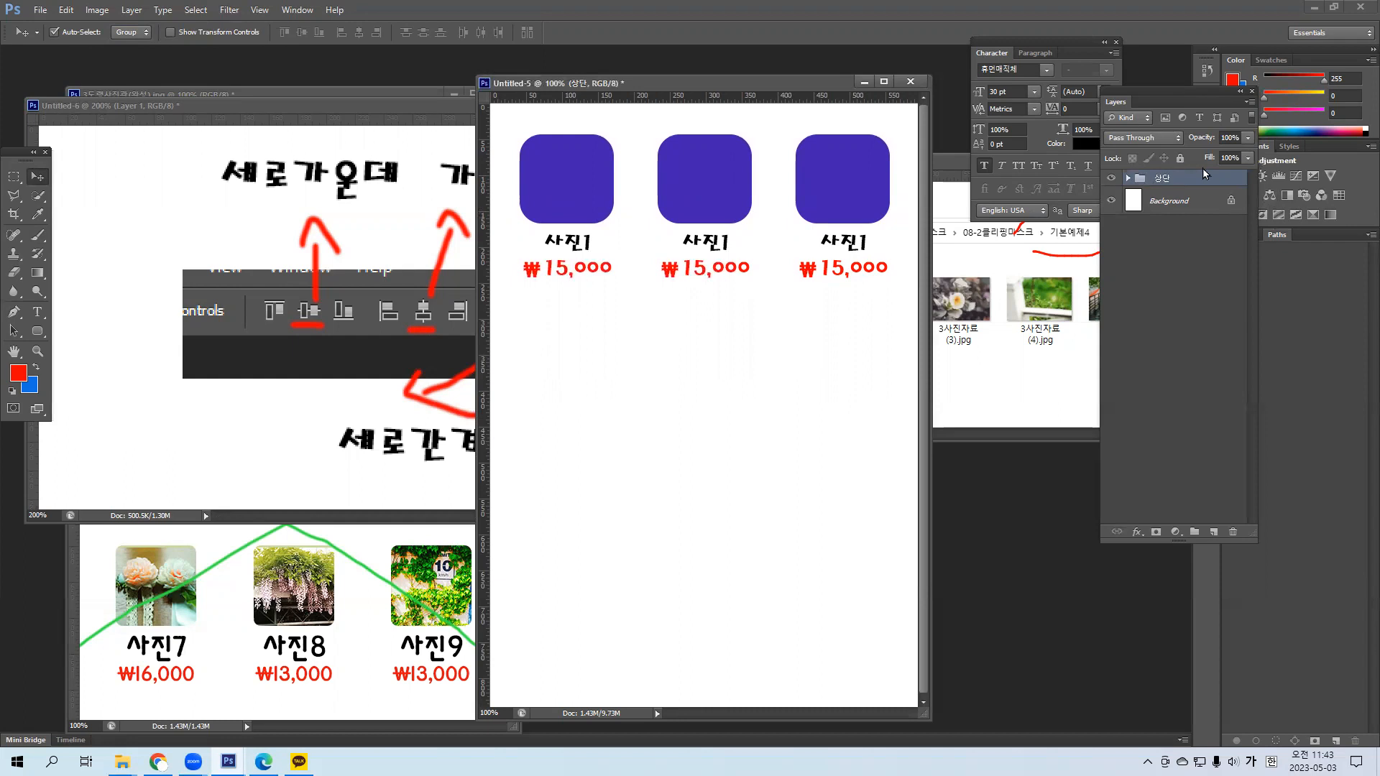
Place a copy of the 상단 row directly below it and rename the copied group 중앙.
alt+drag(861, 194, 851, 378)
double_click(1161, 182)
text(중앙)
key(Return)
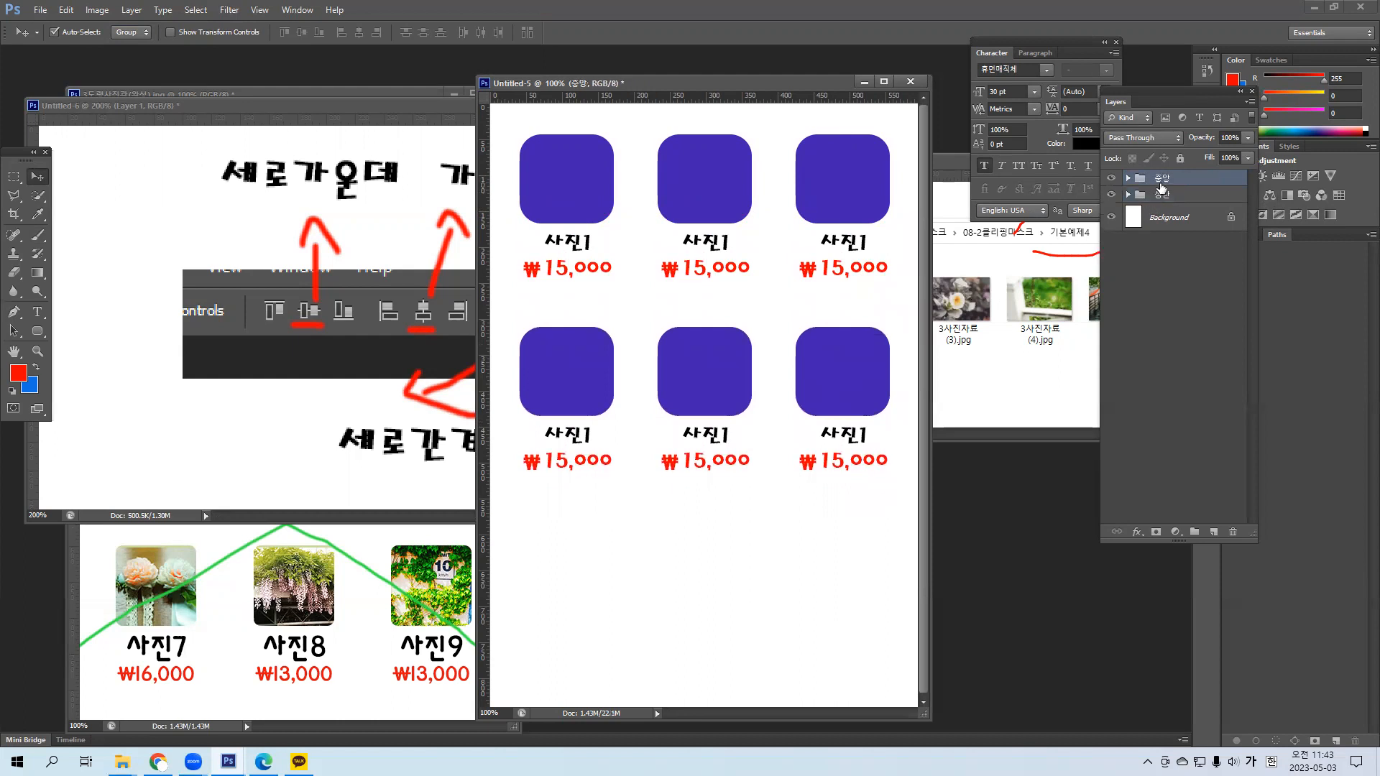
Place a copy of the 중앙 row directly below it and rename the copied group 하단.
alt+drag(711, 382, 710, 575)
double_click(1161, 179)
text(ㅎ)
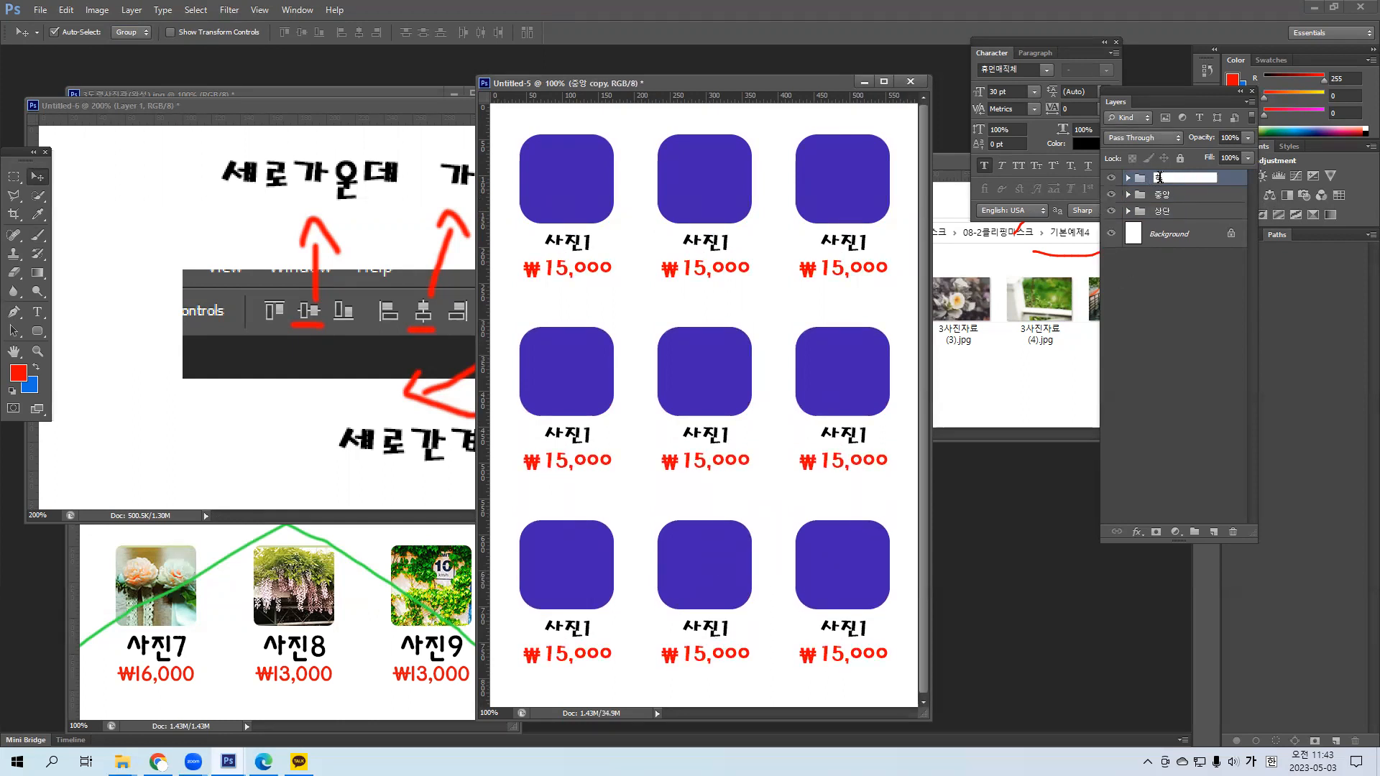
text(ㅏ단)
key(Return)
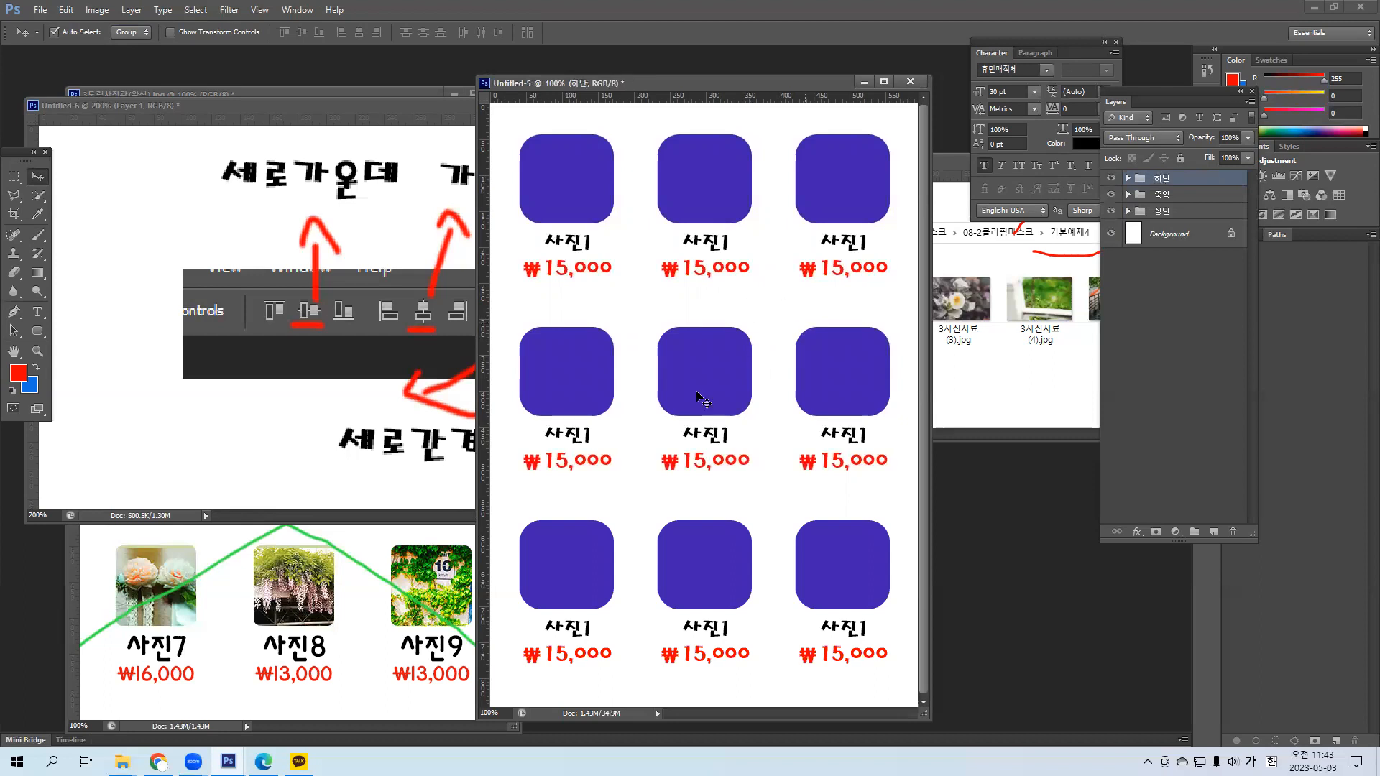
Move the 하단 row slightly down, then distribute the groups 하단, 중앙 and 상단 evenly by their vertical centers.
drag(712, 573, 711, 582)
drag(709, 398, 708, 376)
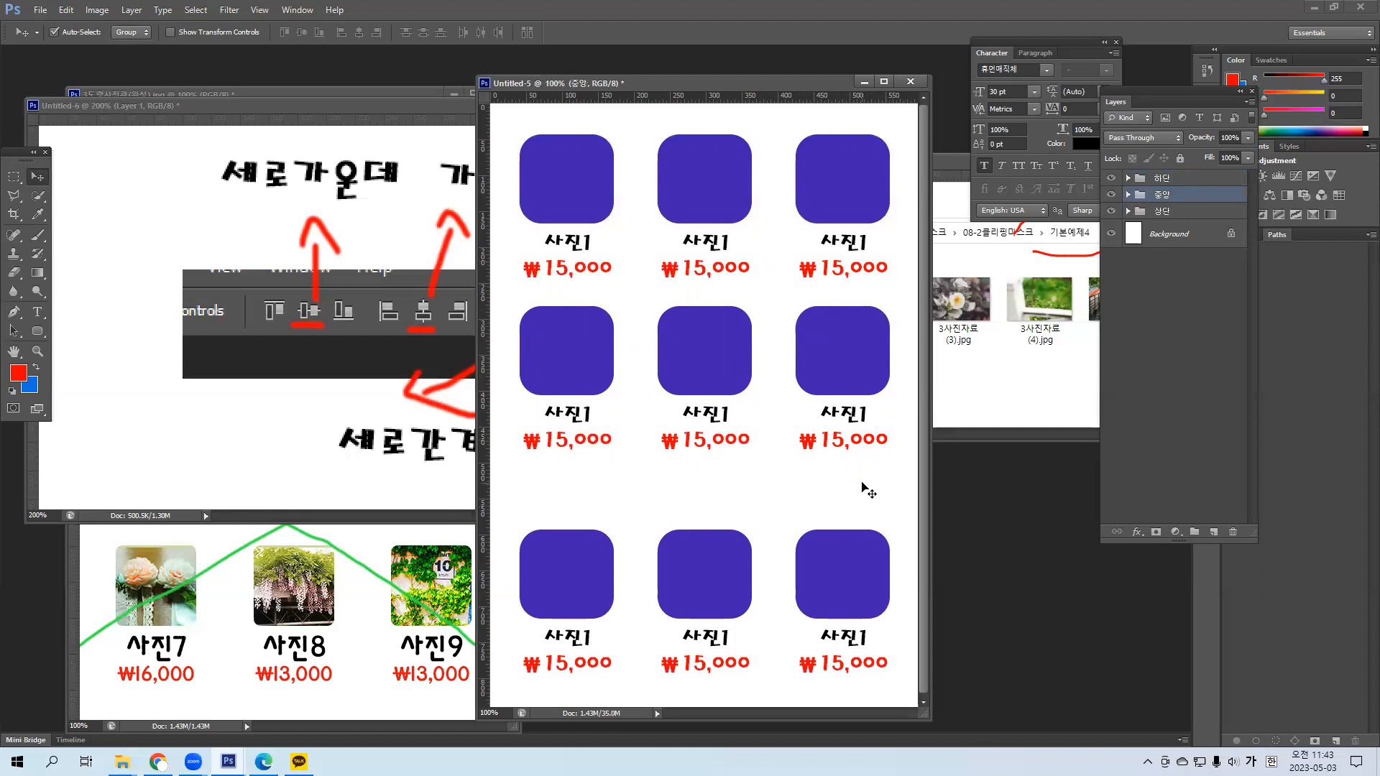
shift+click(1179, 186)
shift+click(1177, 211)
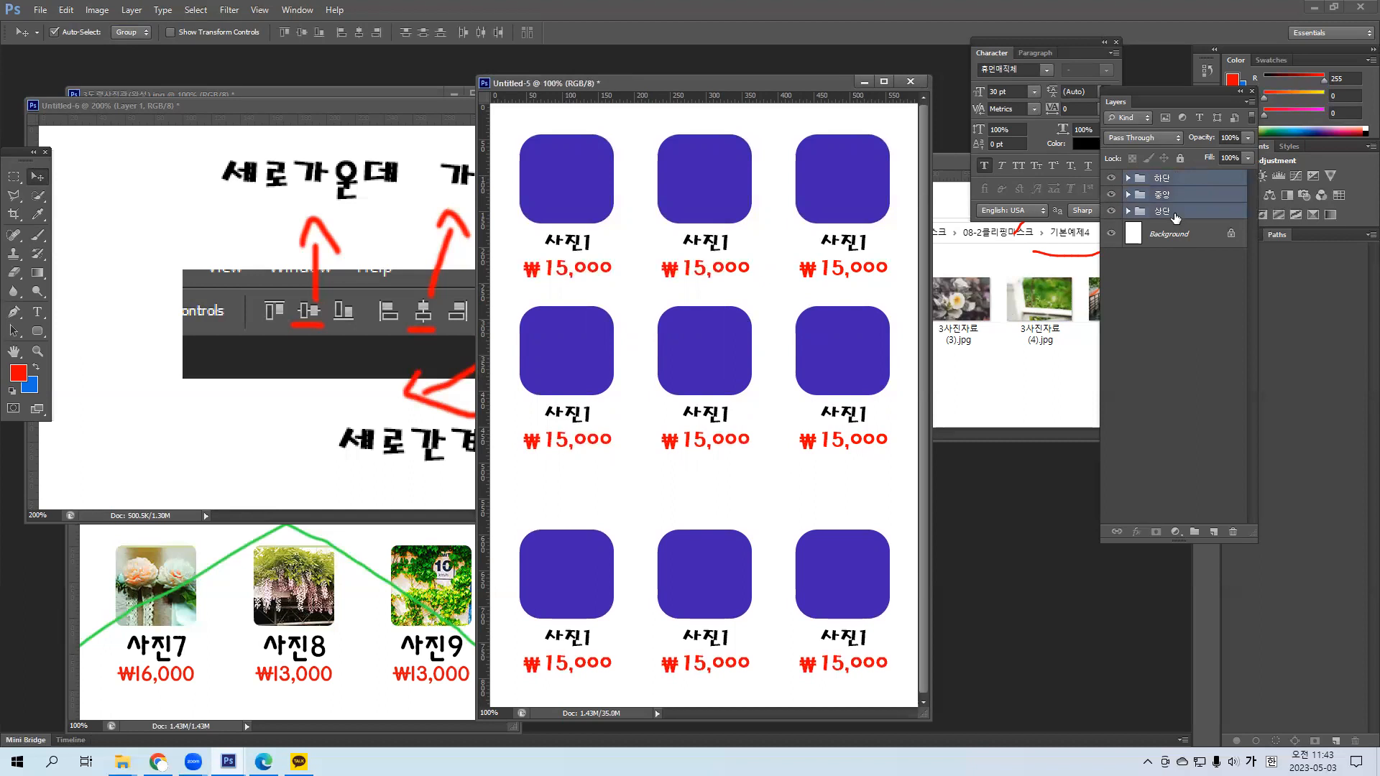
click(423, 32)
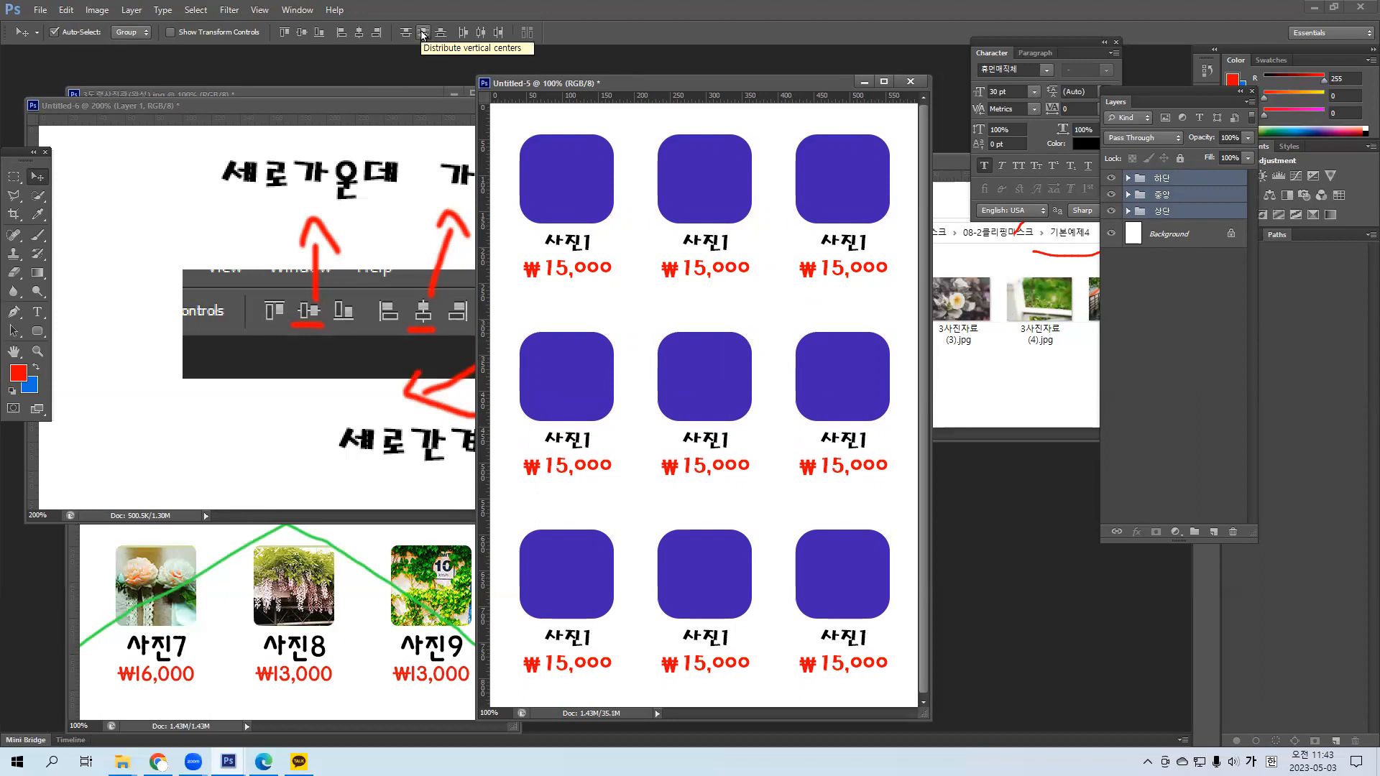
Put away the annotated Untitled-6 document and open 3사진자료 (1).jpg from the 기본예제4 folder.
mouse_move(749, 79)
mouse_down()
mouse_move(740, 89)
mouse_move(761, 108)
mouse_move(743, 80)
mouse_up()
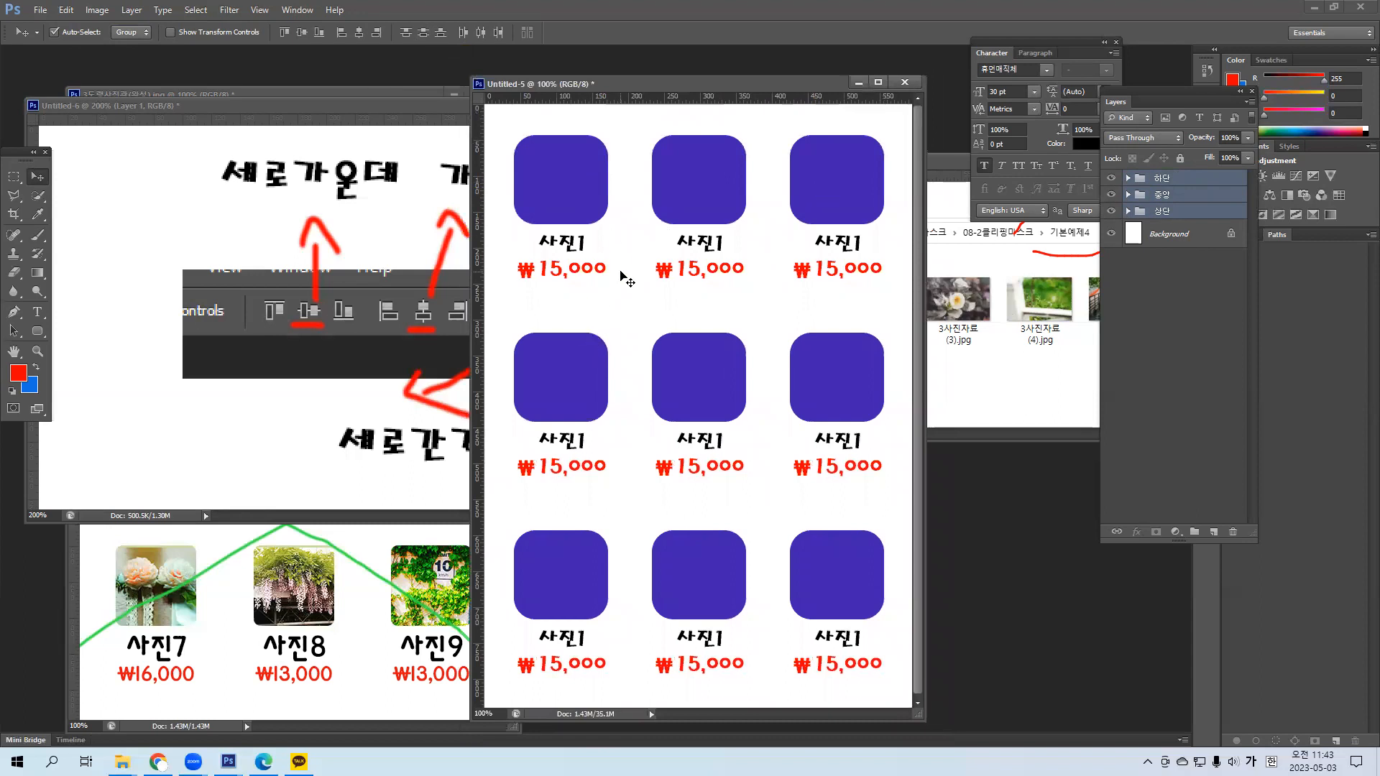
click(387, 108)
click(789, 102)
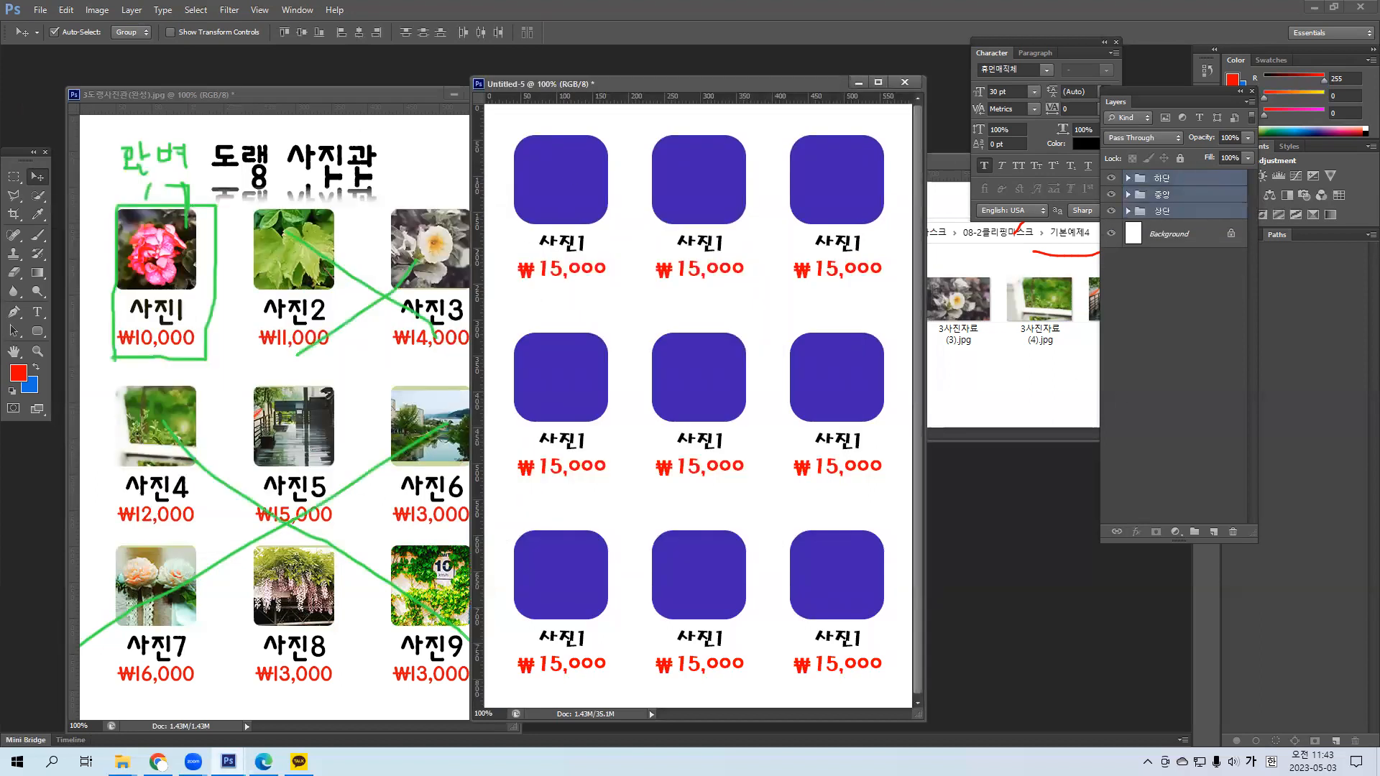
click(122, 761)
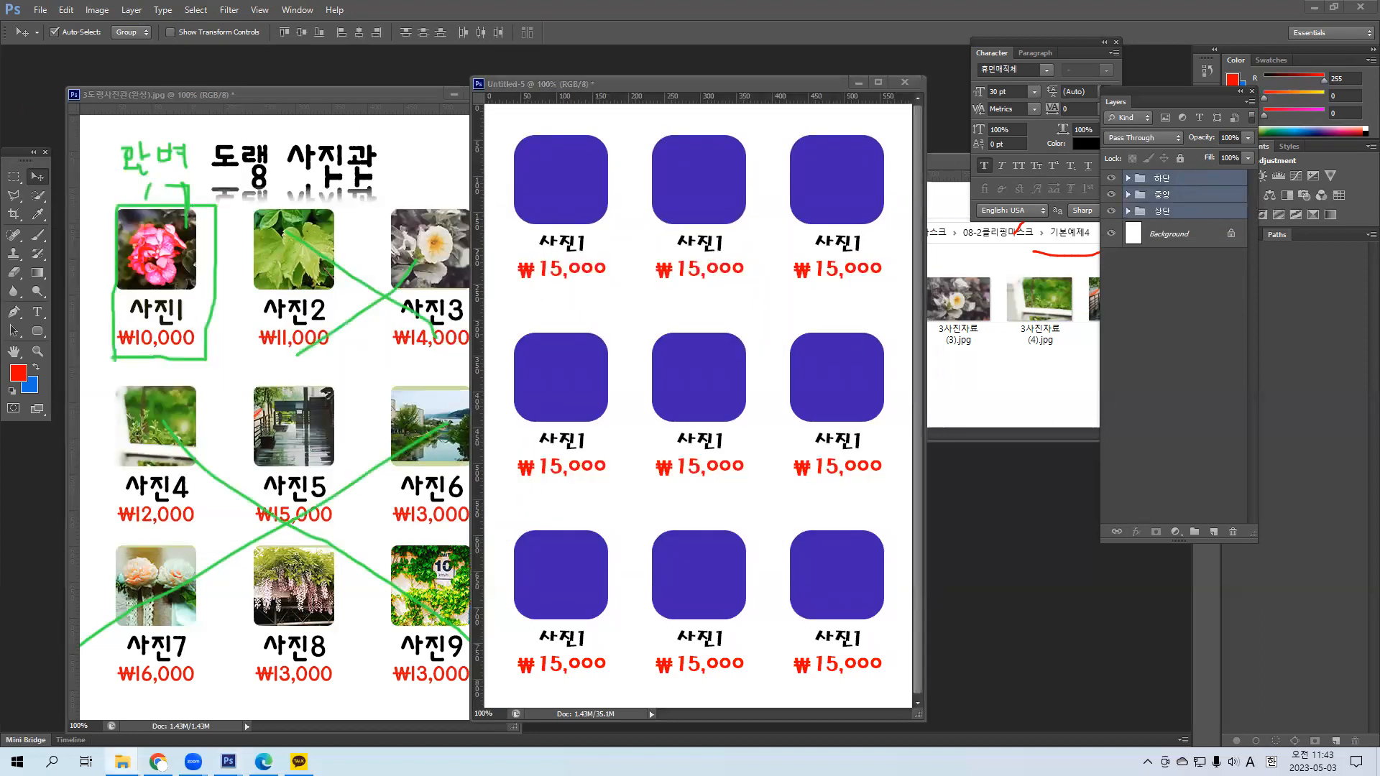
drag(509, 95, 394, 61)
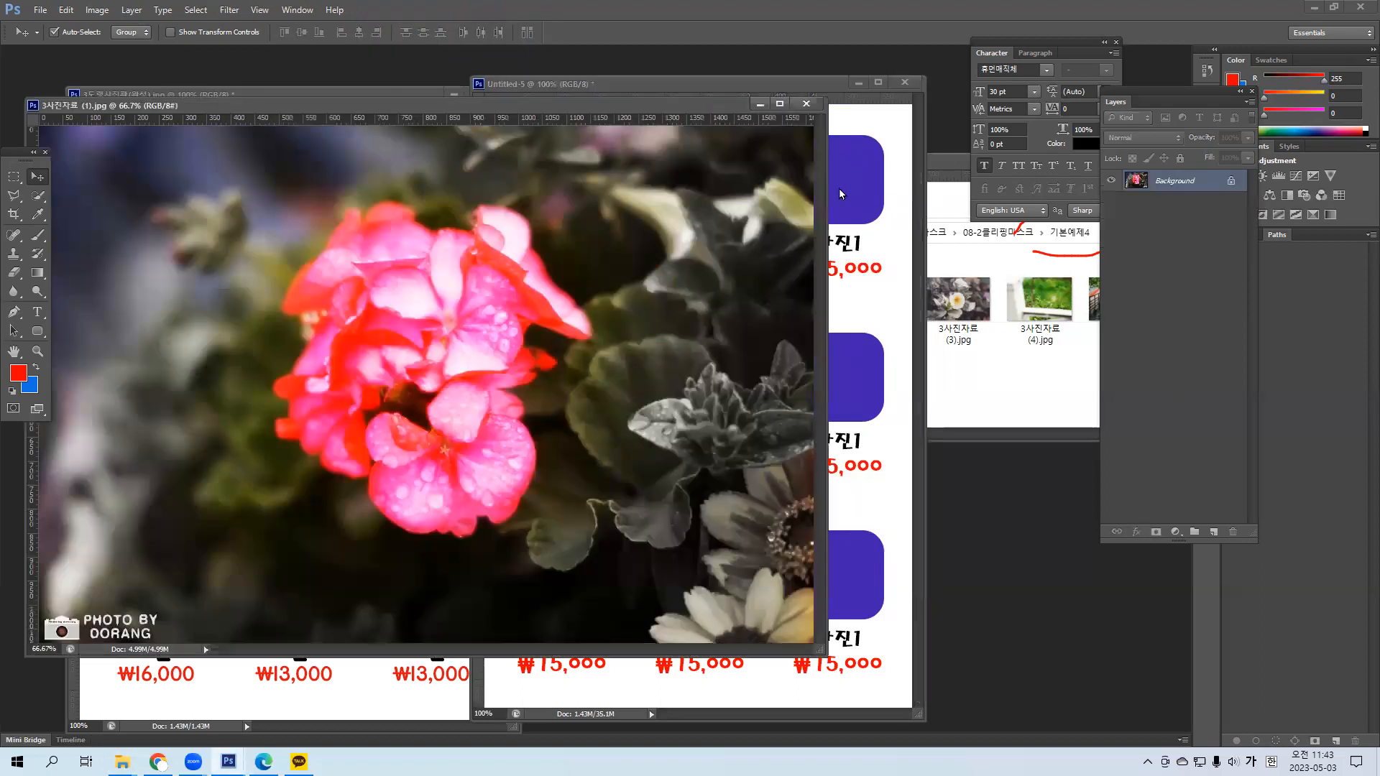
Check the pixel dimensions of 3사진자료 (1).jpg without changing them and return to Untitled-5.
right_click(605, 107)
click(629, 134)
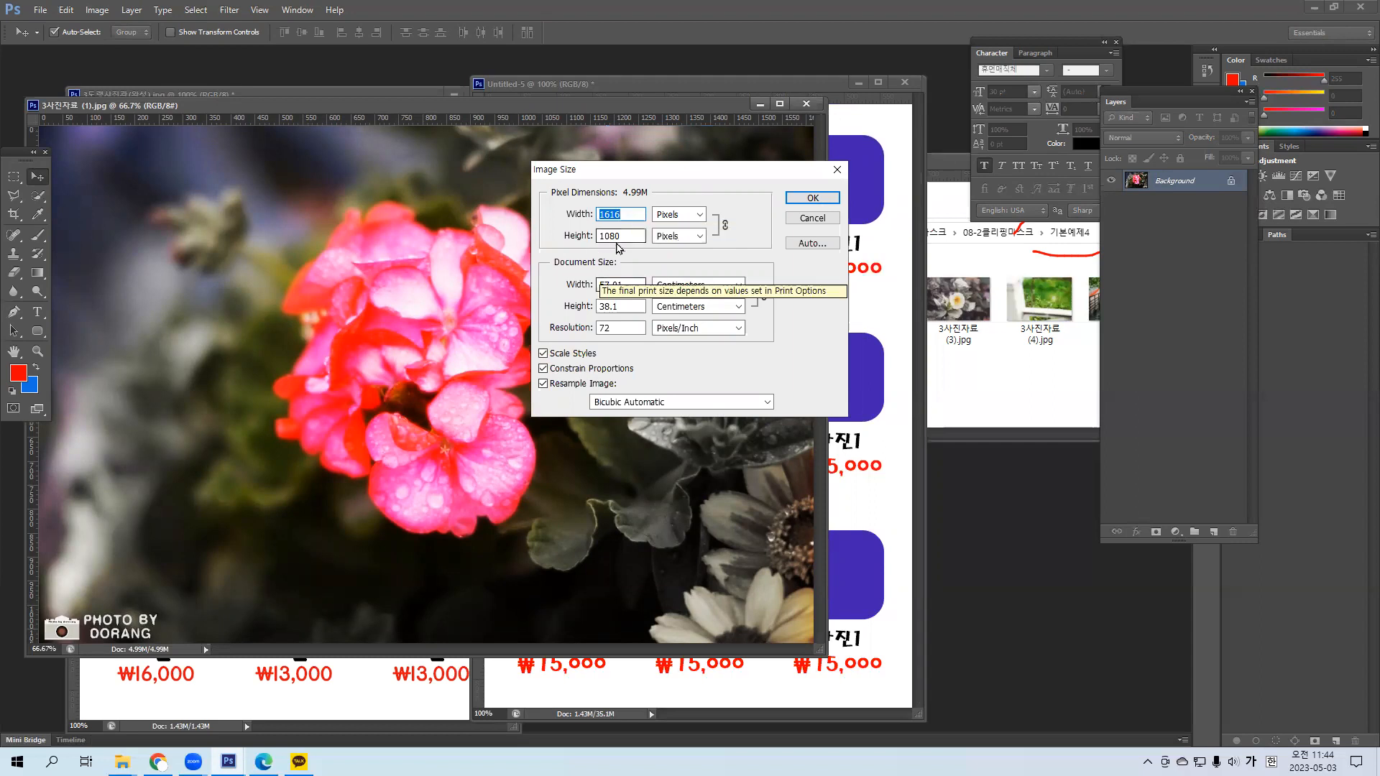
click(816, 221)
click(639, 98)
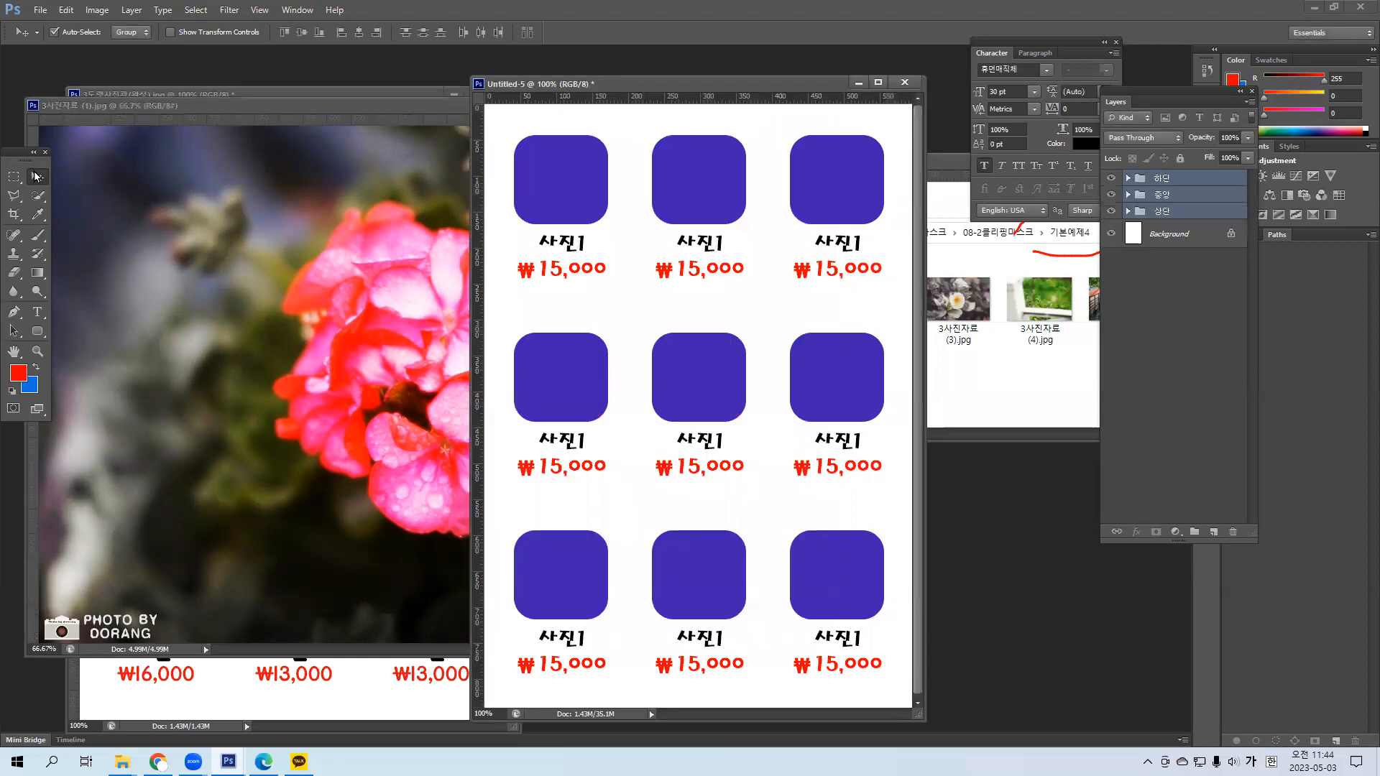
Gauge the photo area needed around the first purple shape with trial rectangular selections, then clear the selection.
click(10, 179)
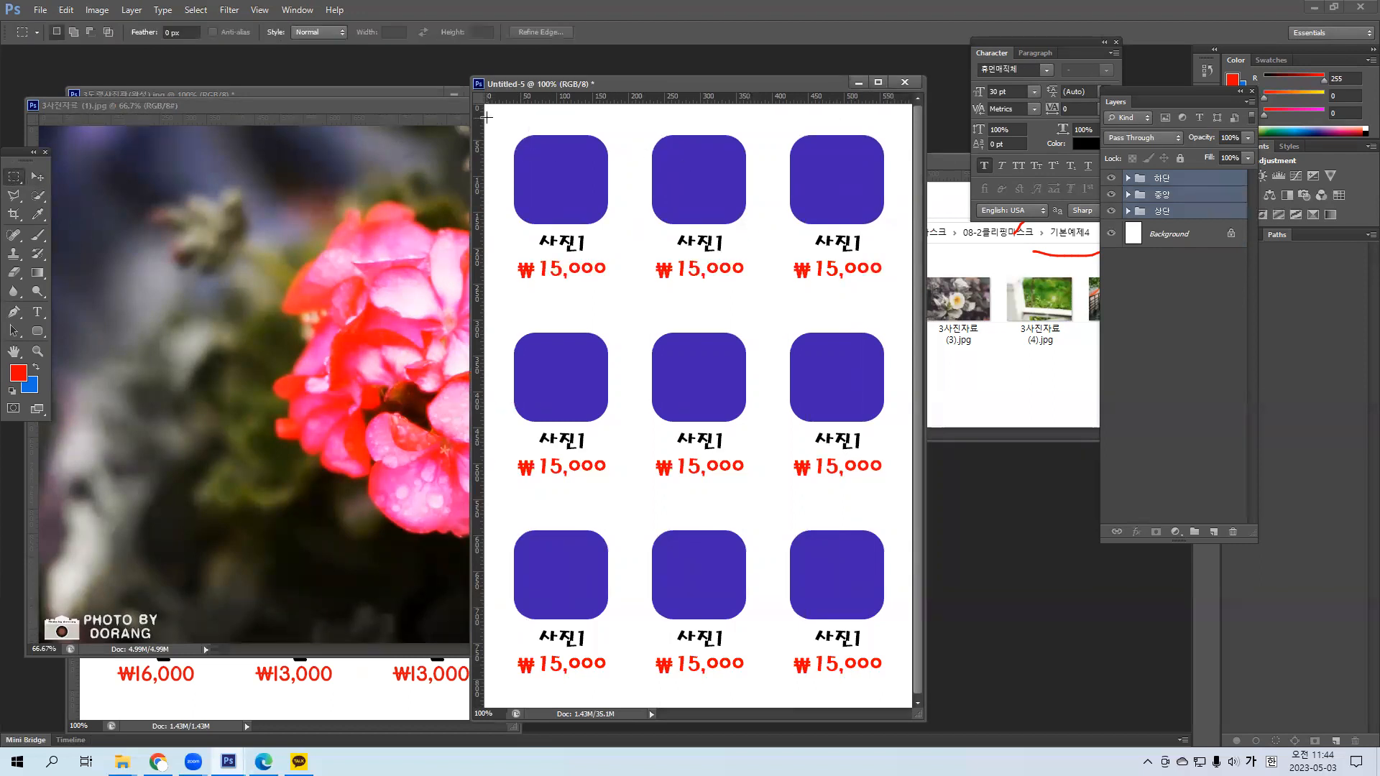
drag(495, 117, 640, 229)
drag(640, 234, 640, 240)
drag(495, 115, 652, 255)
click(635, 250)
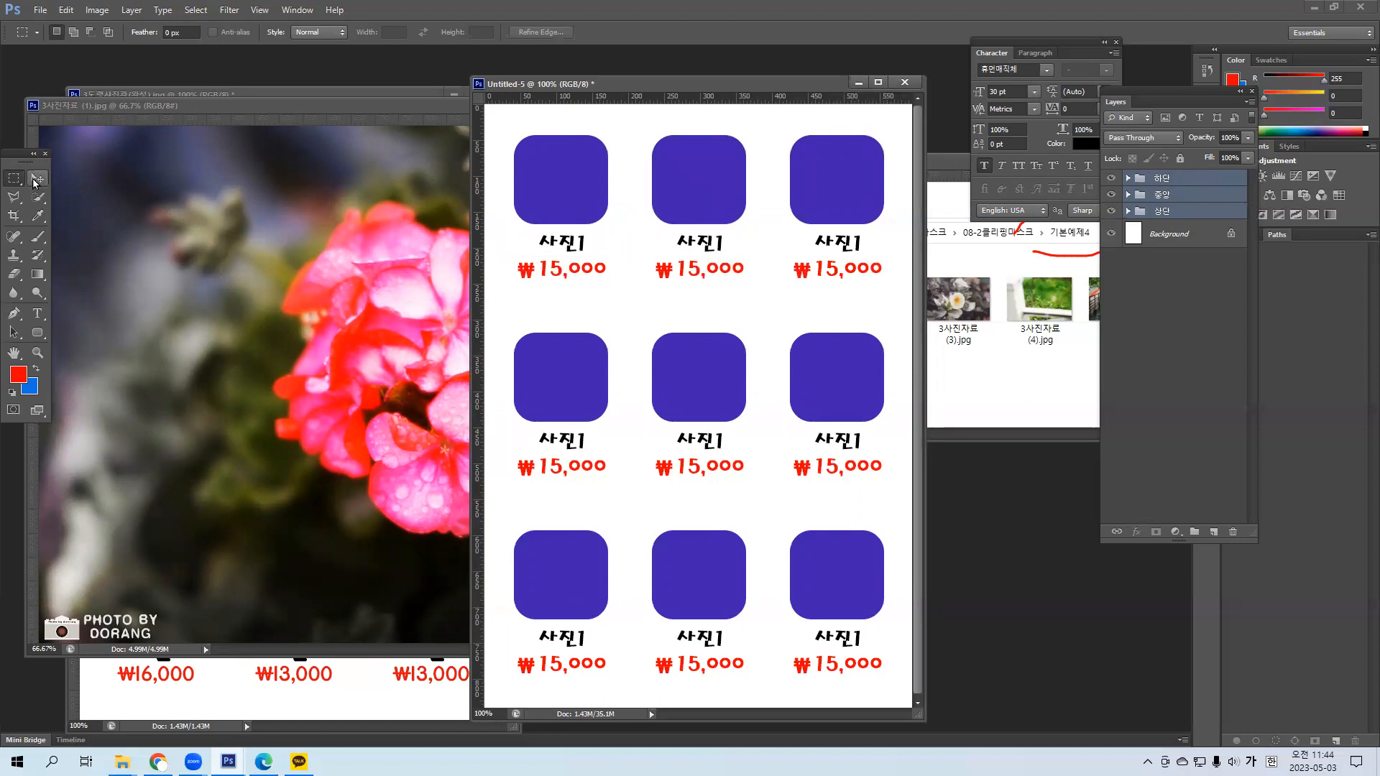
Try to place the full-size flower photo in the Untitled-5 price sheet.
click(37, 177)
click(350, 358)
drag(351, 358, 831, 333)
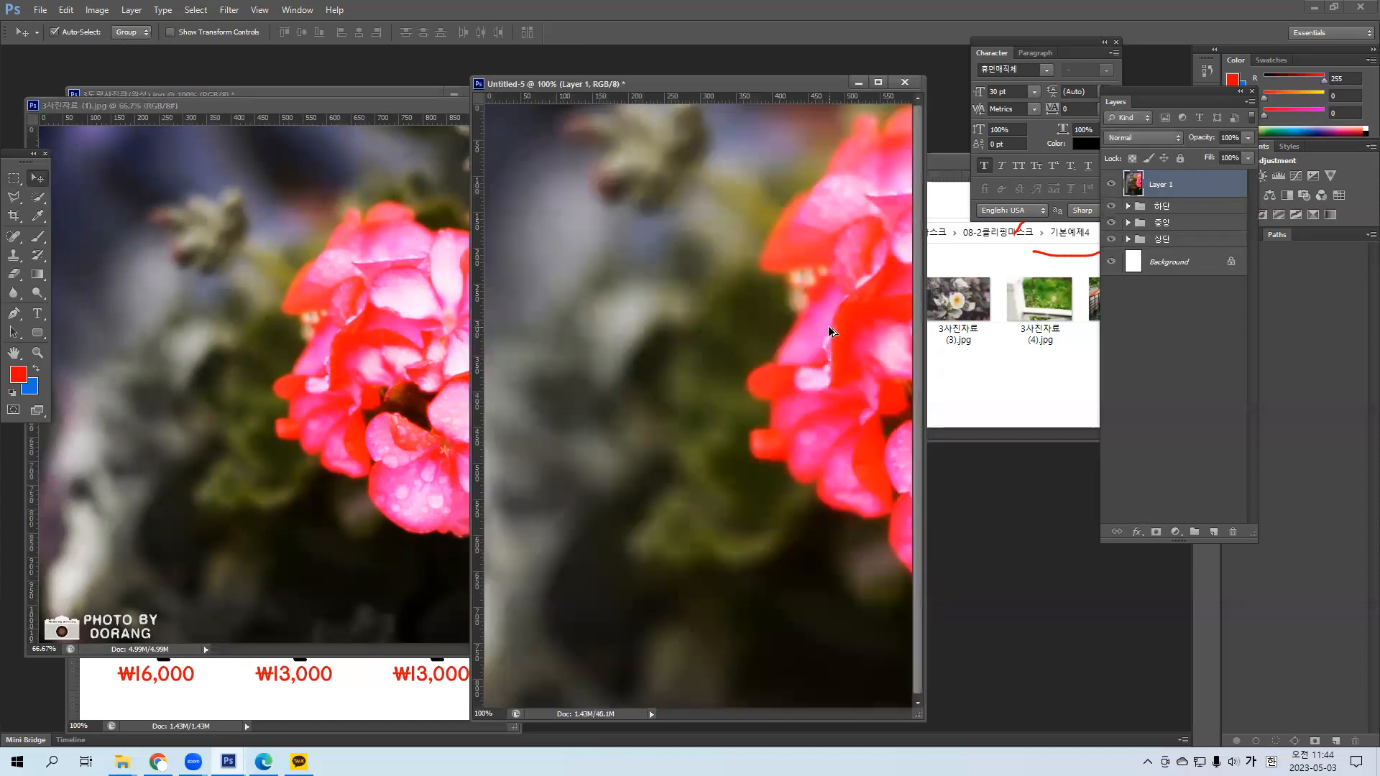
key(ctrl+z)
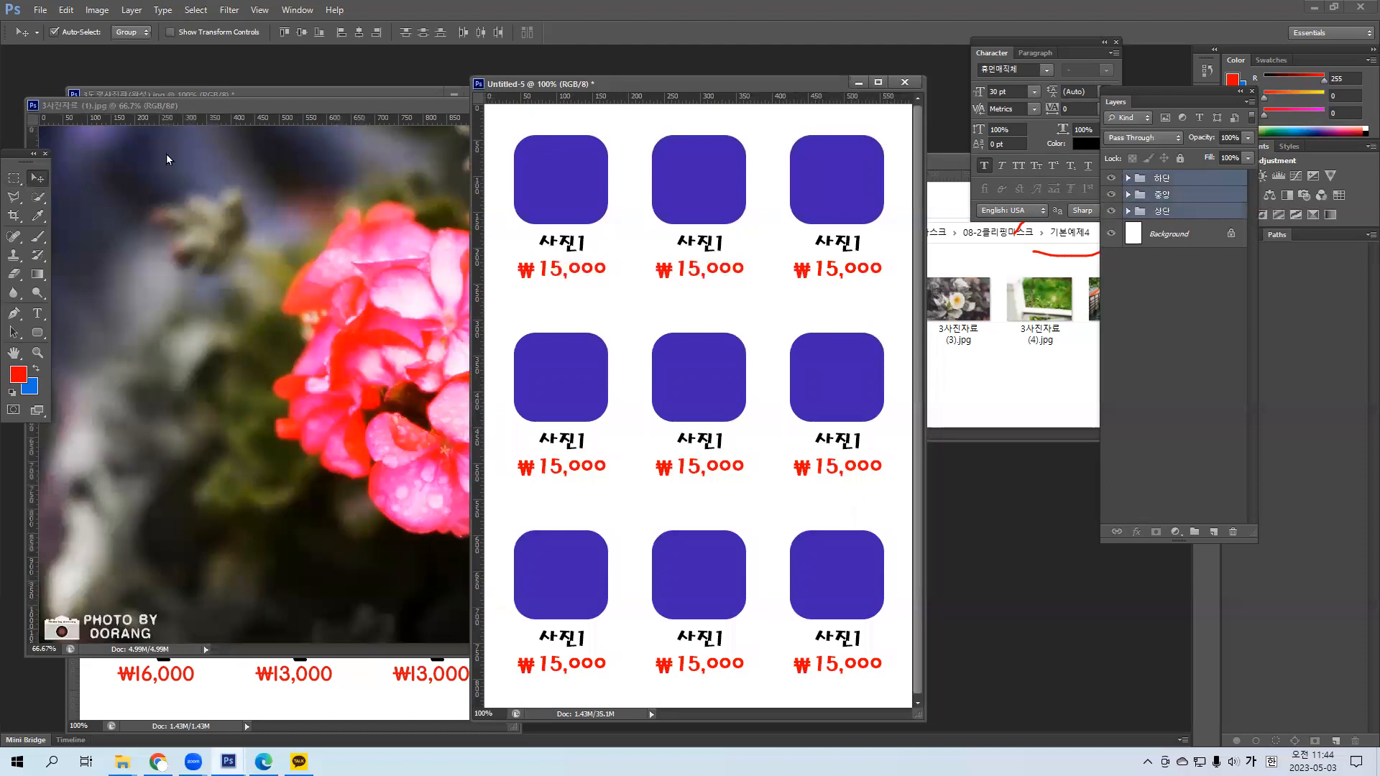
Outline the first item again with the Rectangular Marquee tool to estimate a suitable photo width.
click(13, 179)
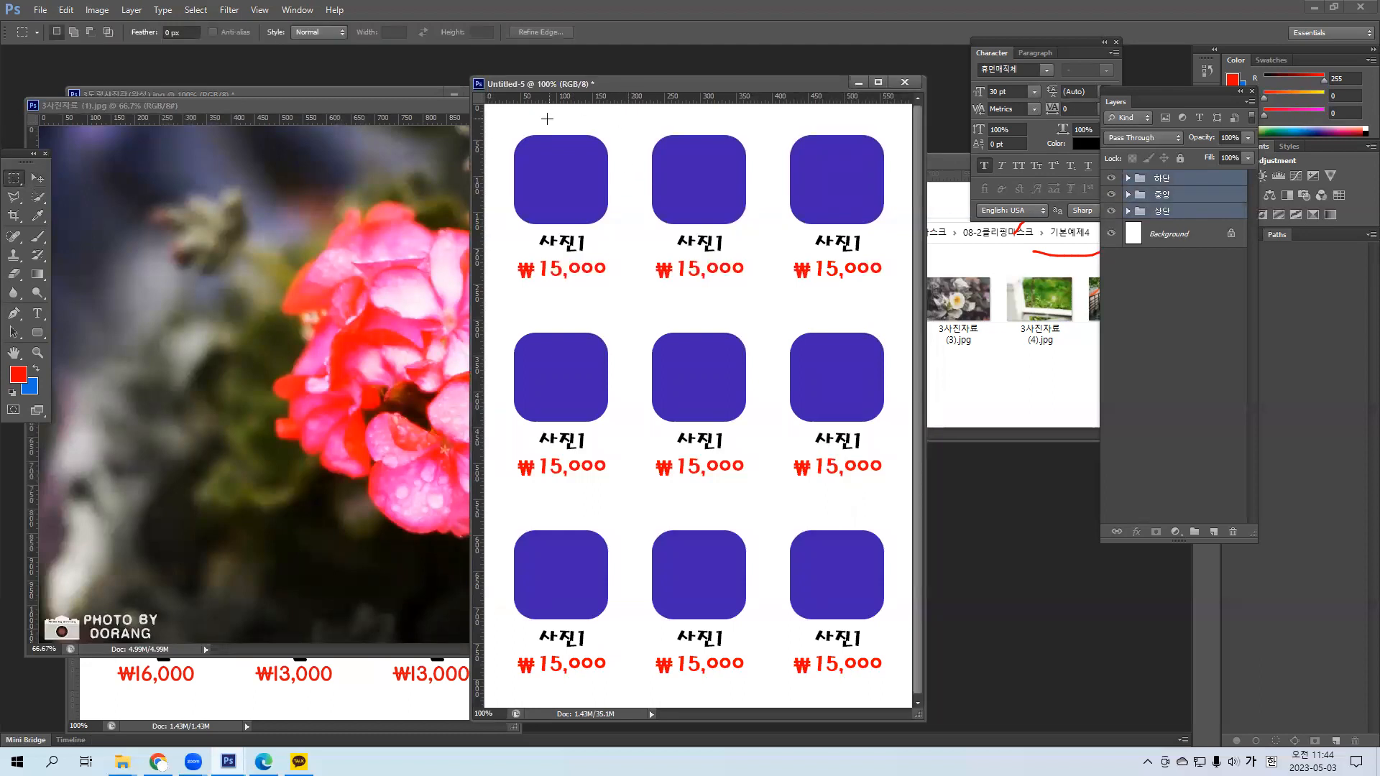
drag(610, 244, 638, 256)
key(ctrl+d)
key(ctrl+z)
drag(495, 122, 629, 273)
Resize 3사진자료 (1).jpg to a width of 250 pixels with constrained proportions.
mouse_move(347, 102)
mouse_down()
mouse_move(394, 96)
mouse_move(352, 154)
mouse_move(373, 92)
mouse_move(381, 185)
mouse_move(364, 91)
mouse_move(347, 75)
mouse_up()
right_click(347, 75)
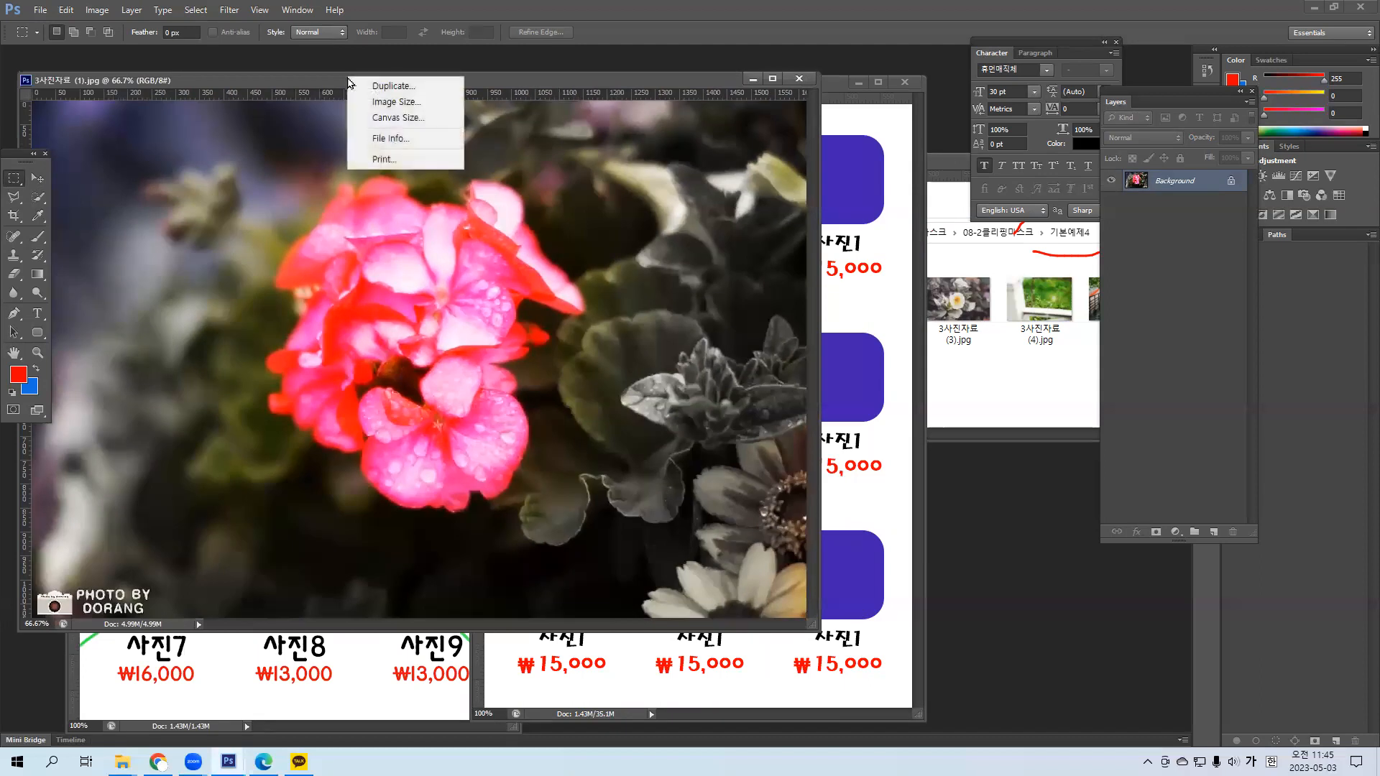
click(374, 103)
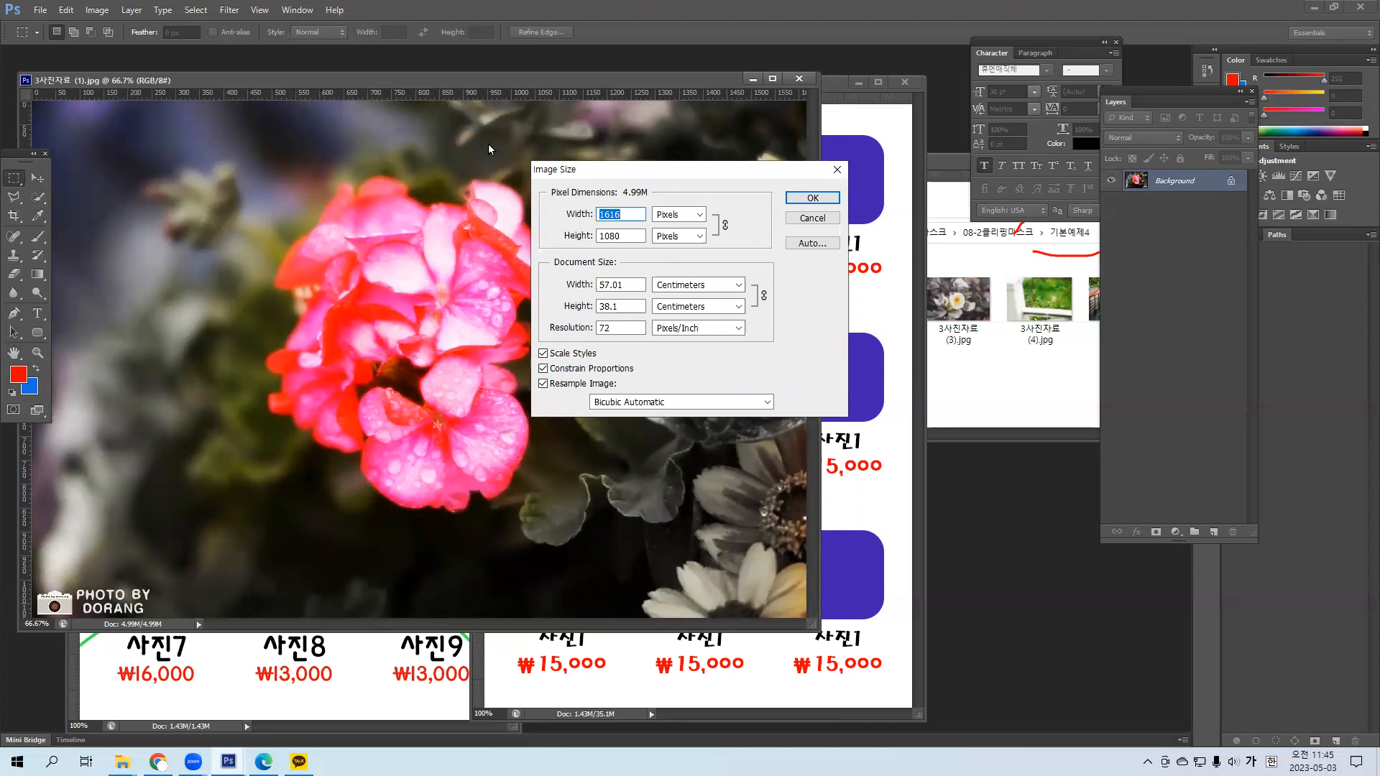
text(250)
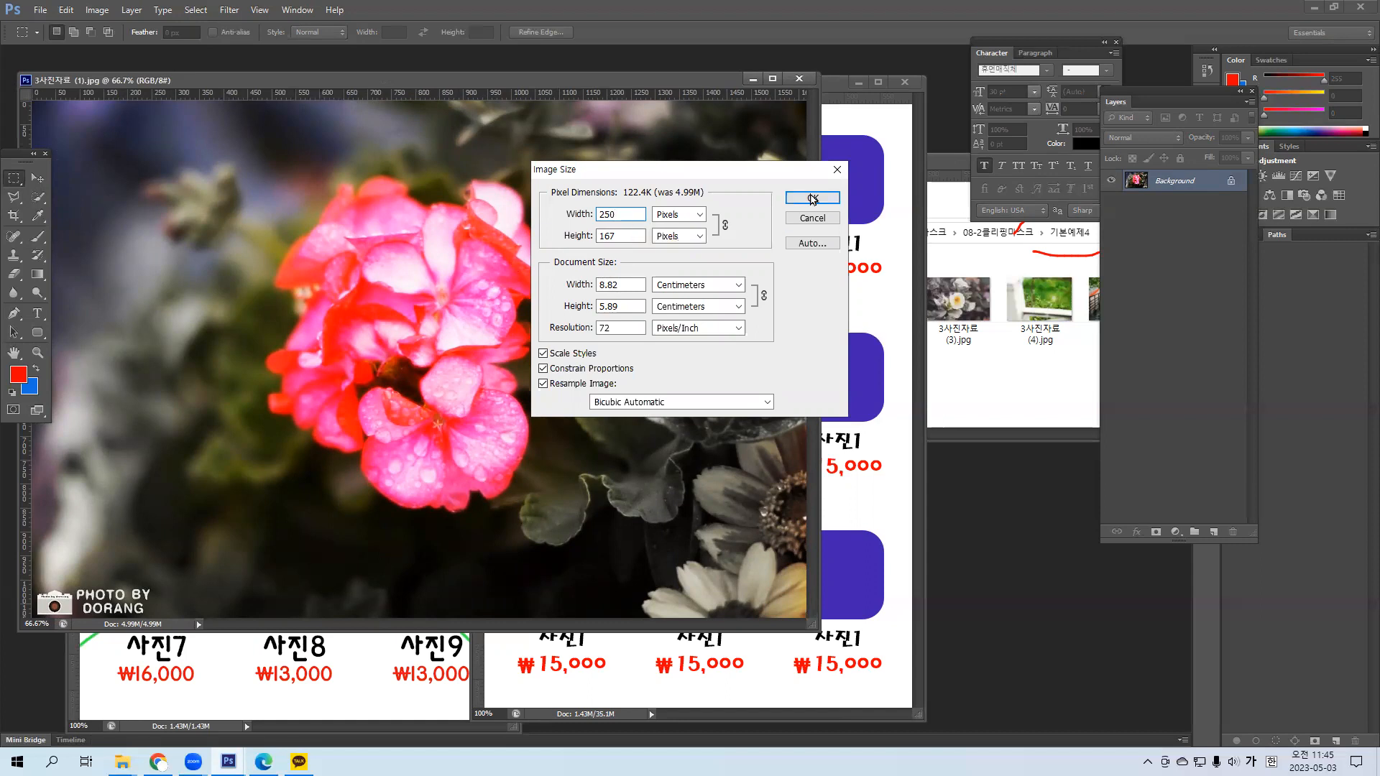
click(815, 200)
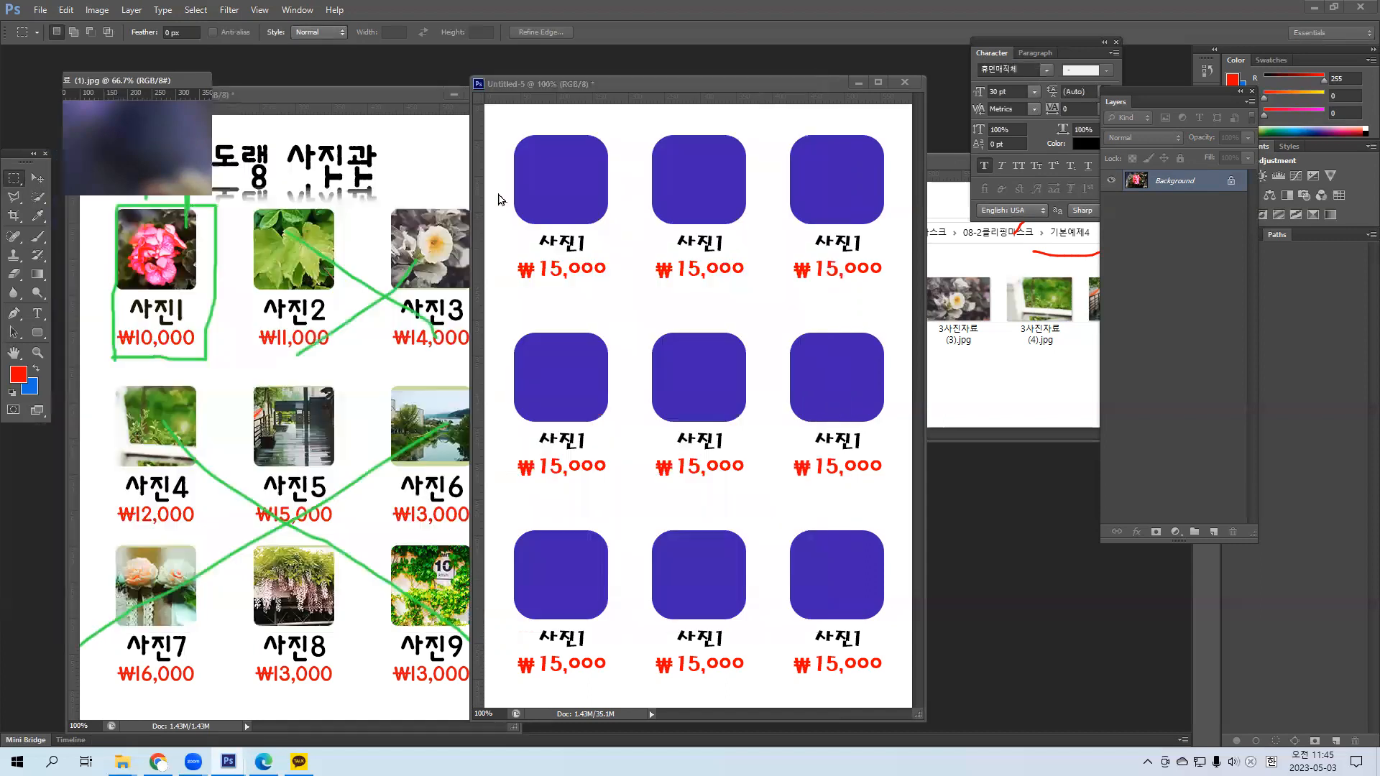
Return to Untitled-5 and set the Move tool to auto-select by Layer.
click(714, 83)
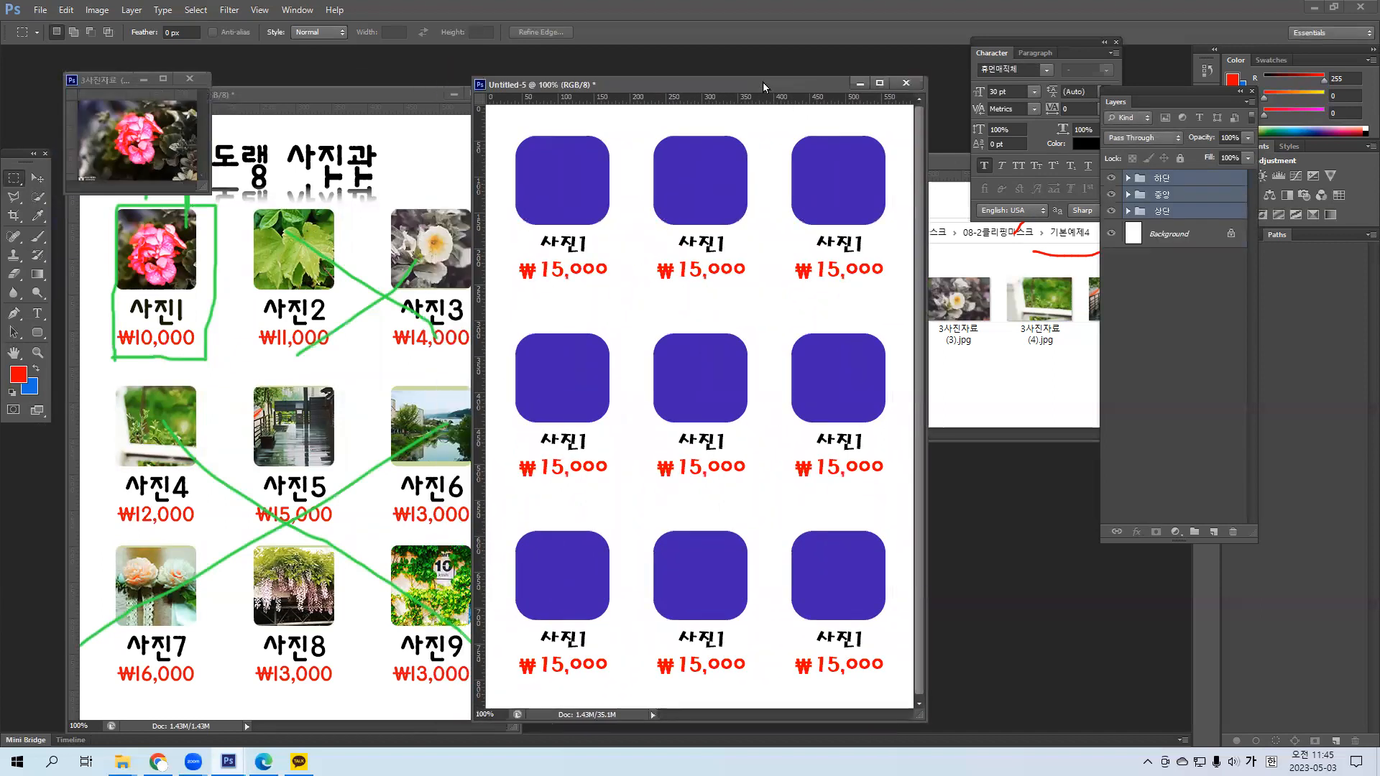
click(42, 184)
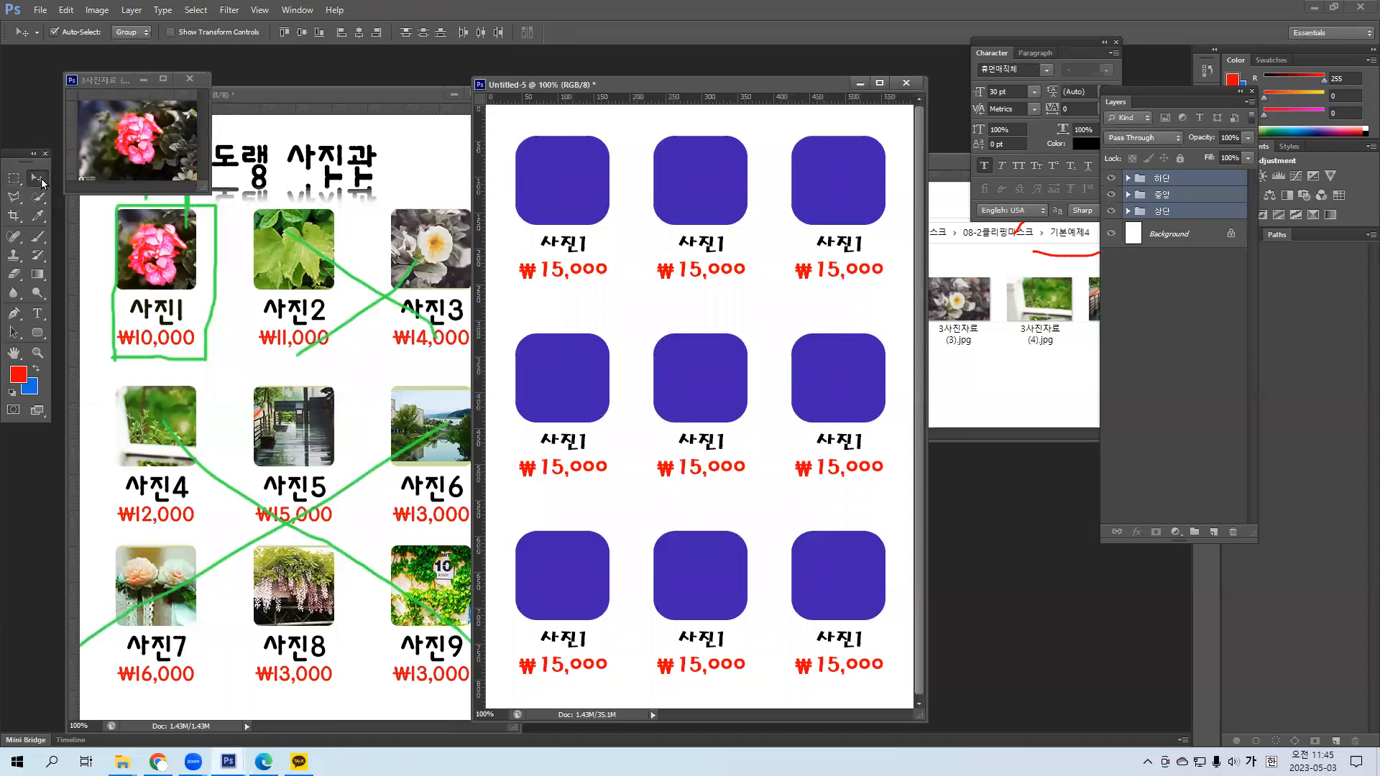
click(128, 33)
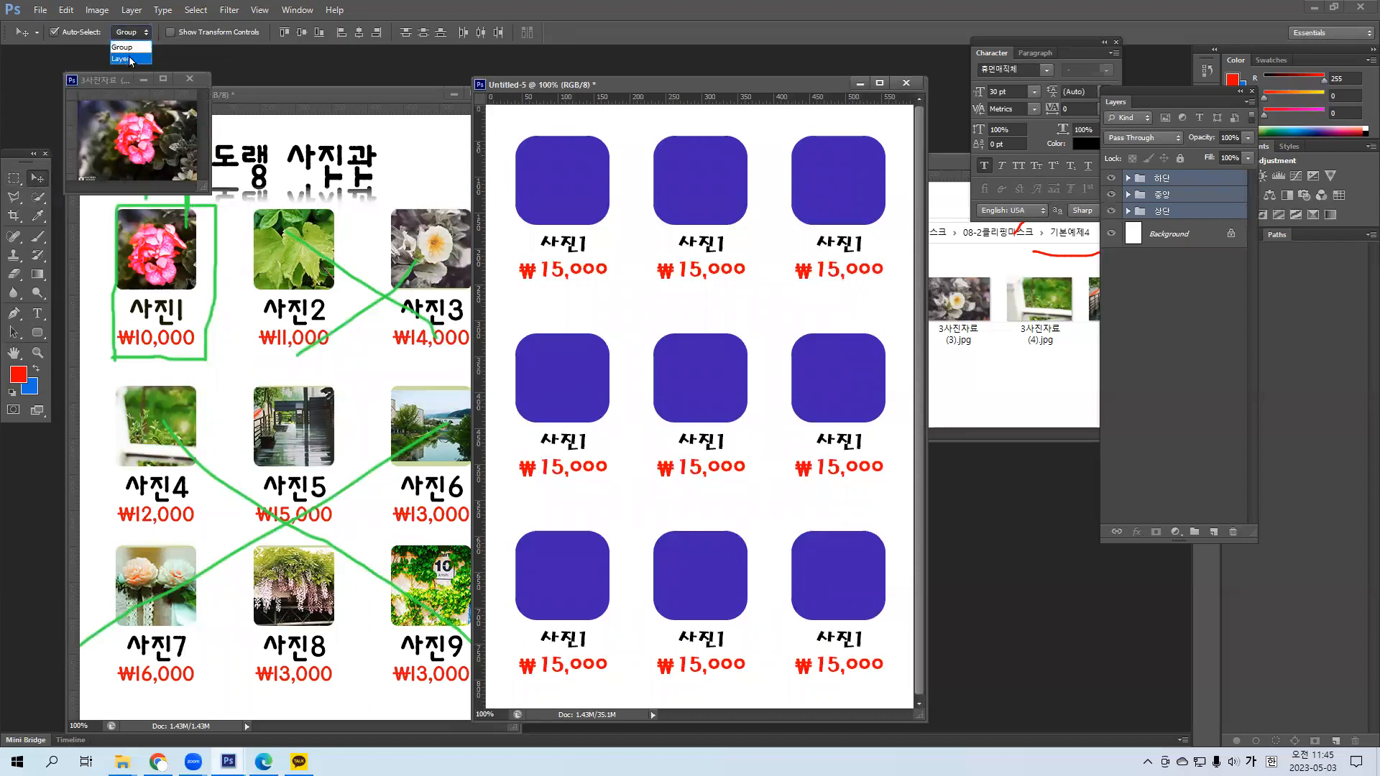
click(130, 60)
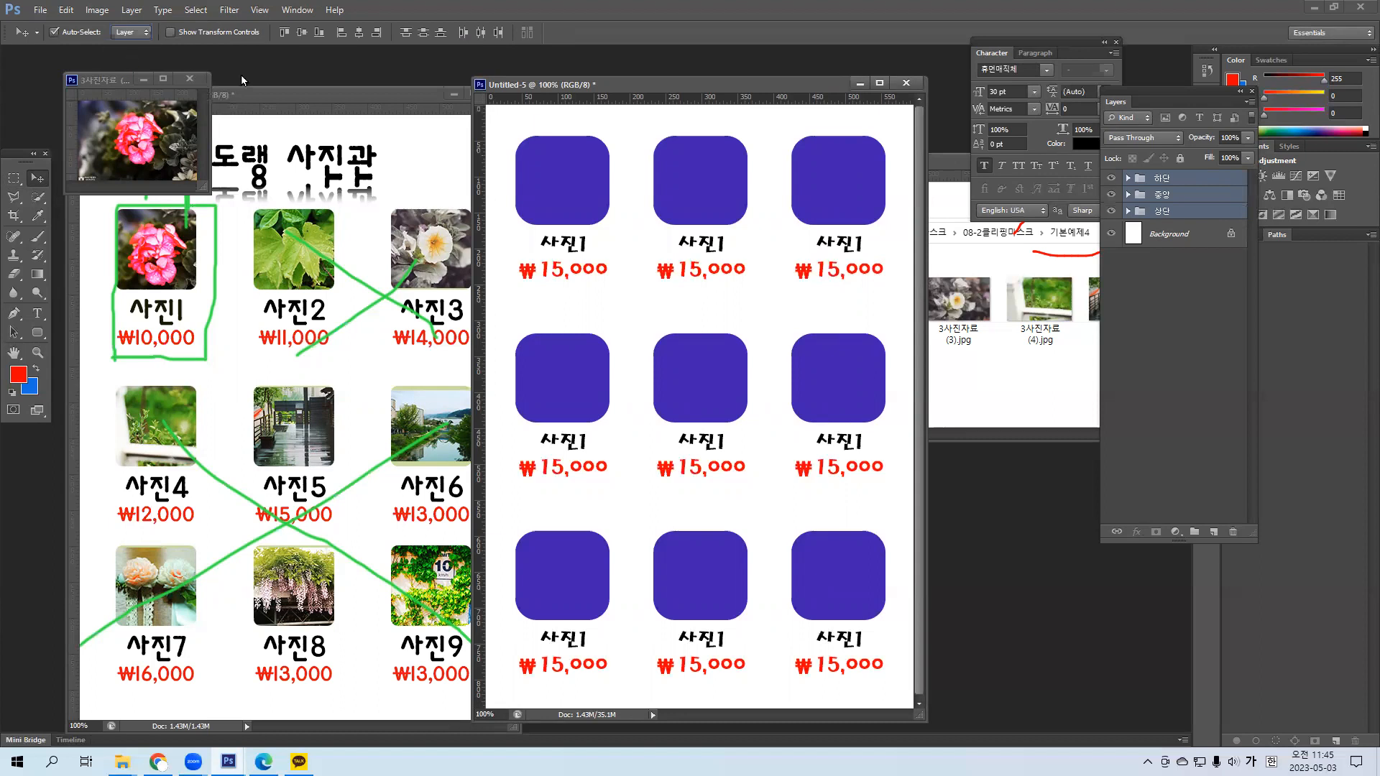
Examine the nested groups and layers inside the 상단 and 중앙 row groups.
click(560, 203)
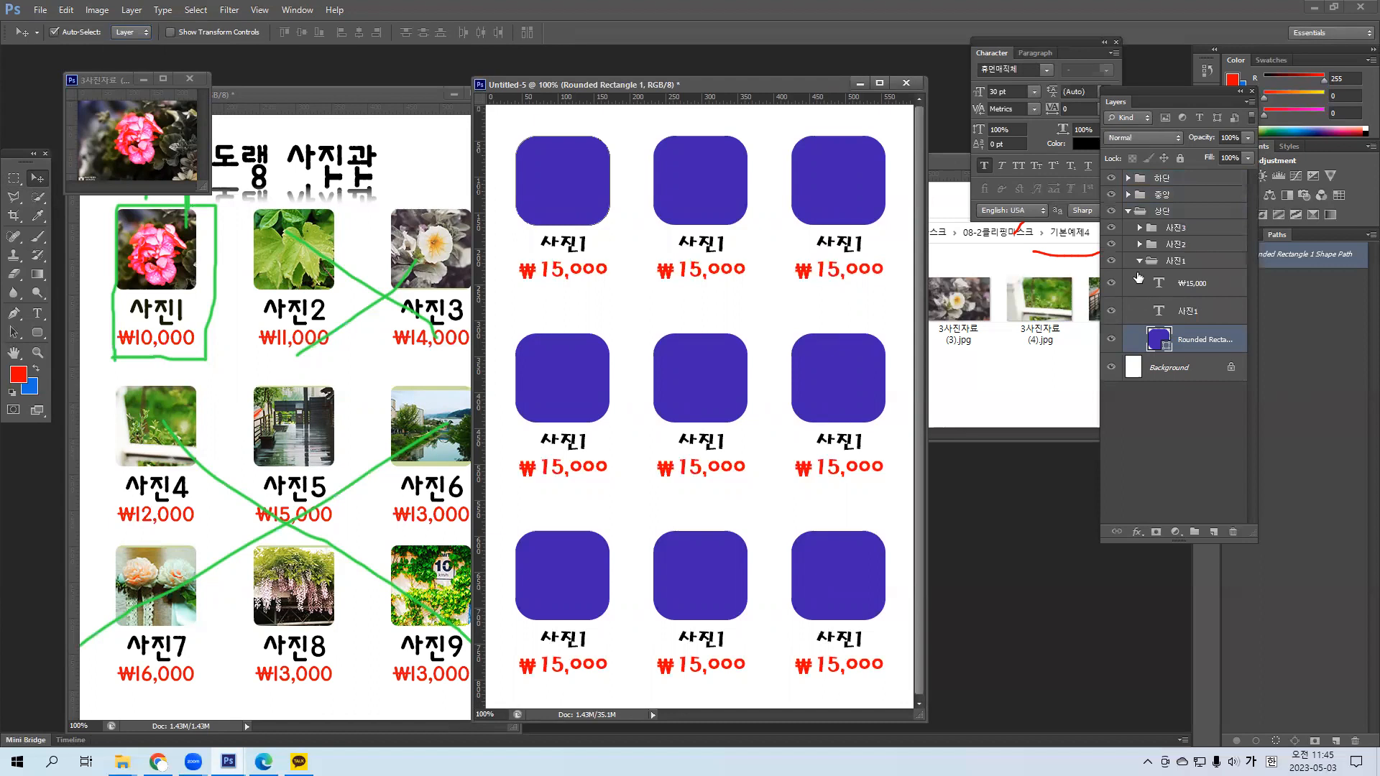
click(1127, 211)
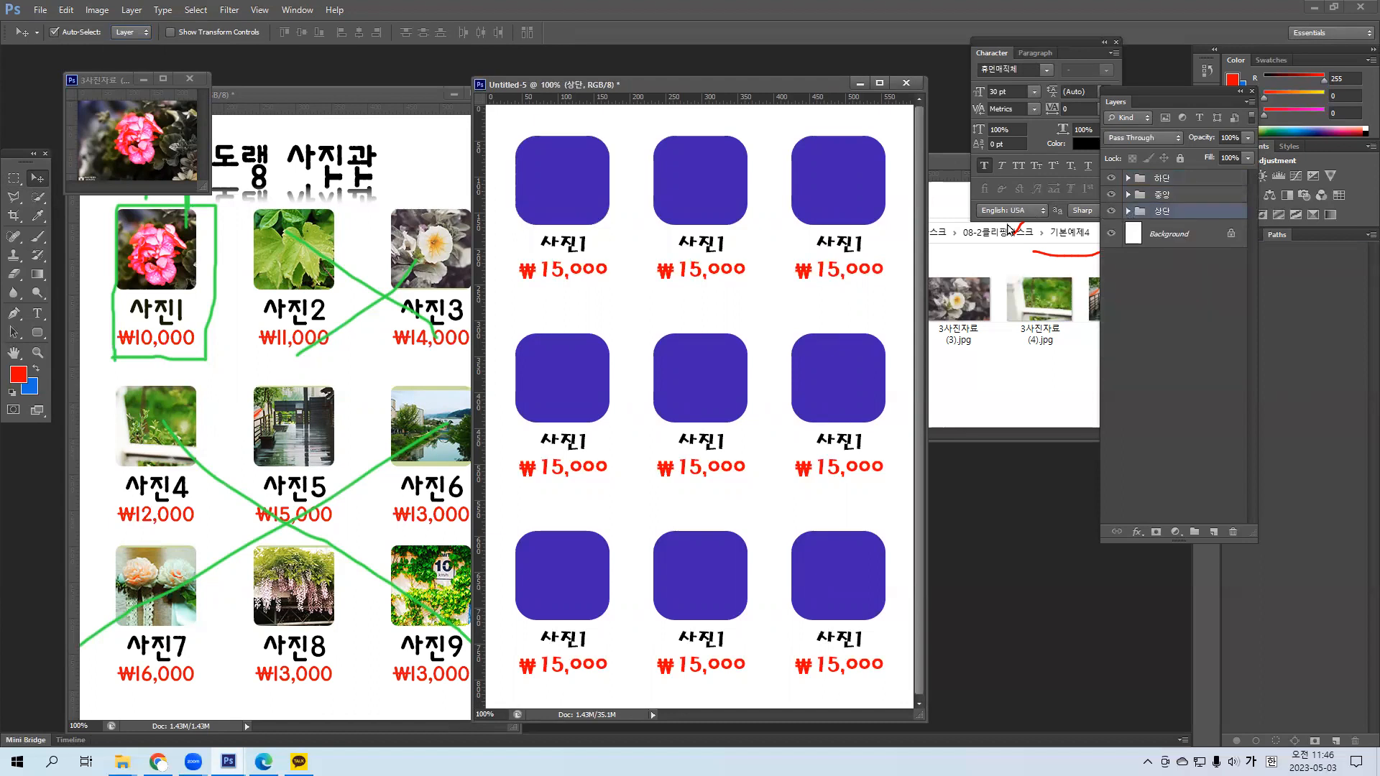
click(1127, 211)
click(1127, 211)
click(1126, 195)
click(1127, 196)
click(1127, 195)
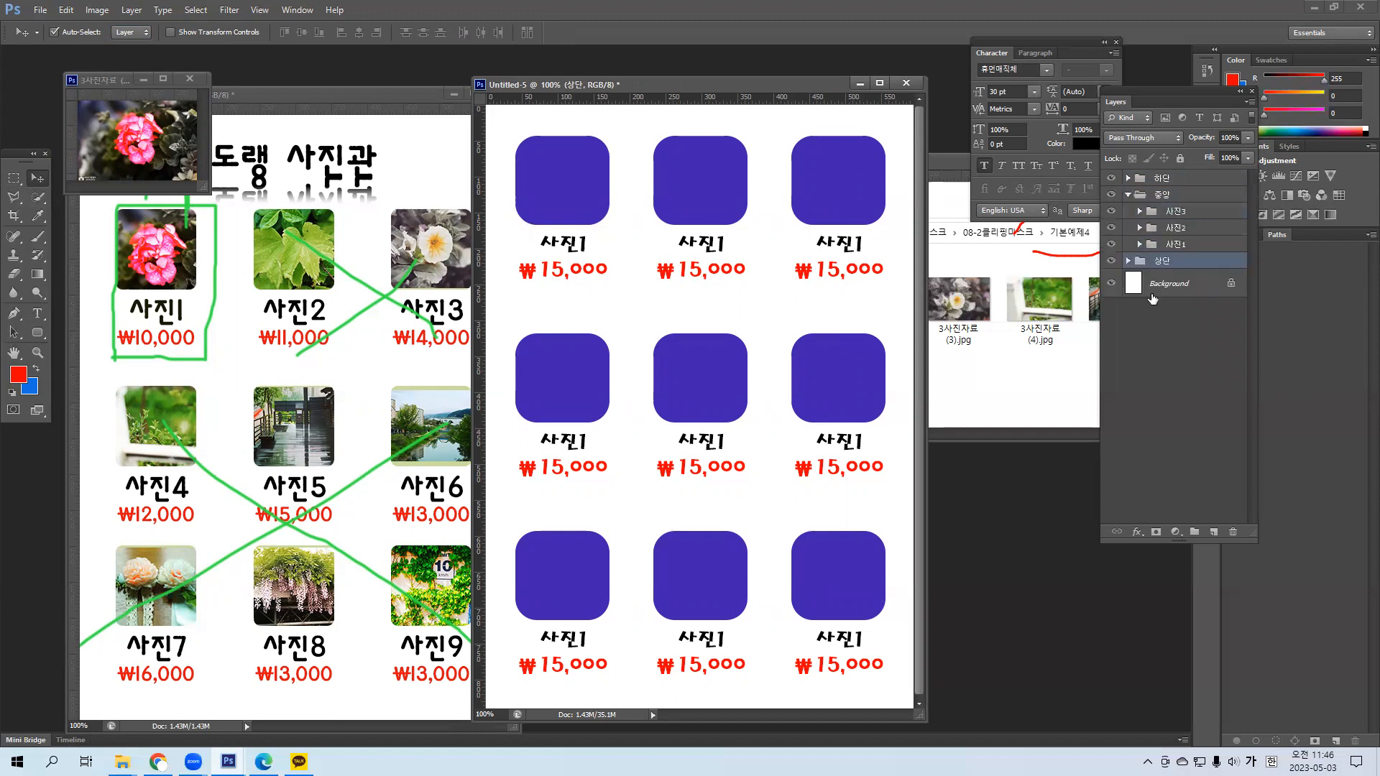
click(1128, 195)
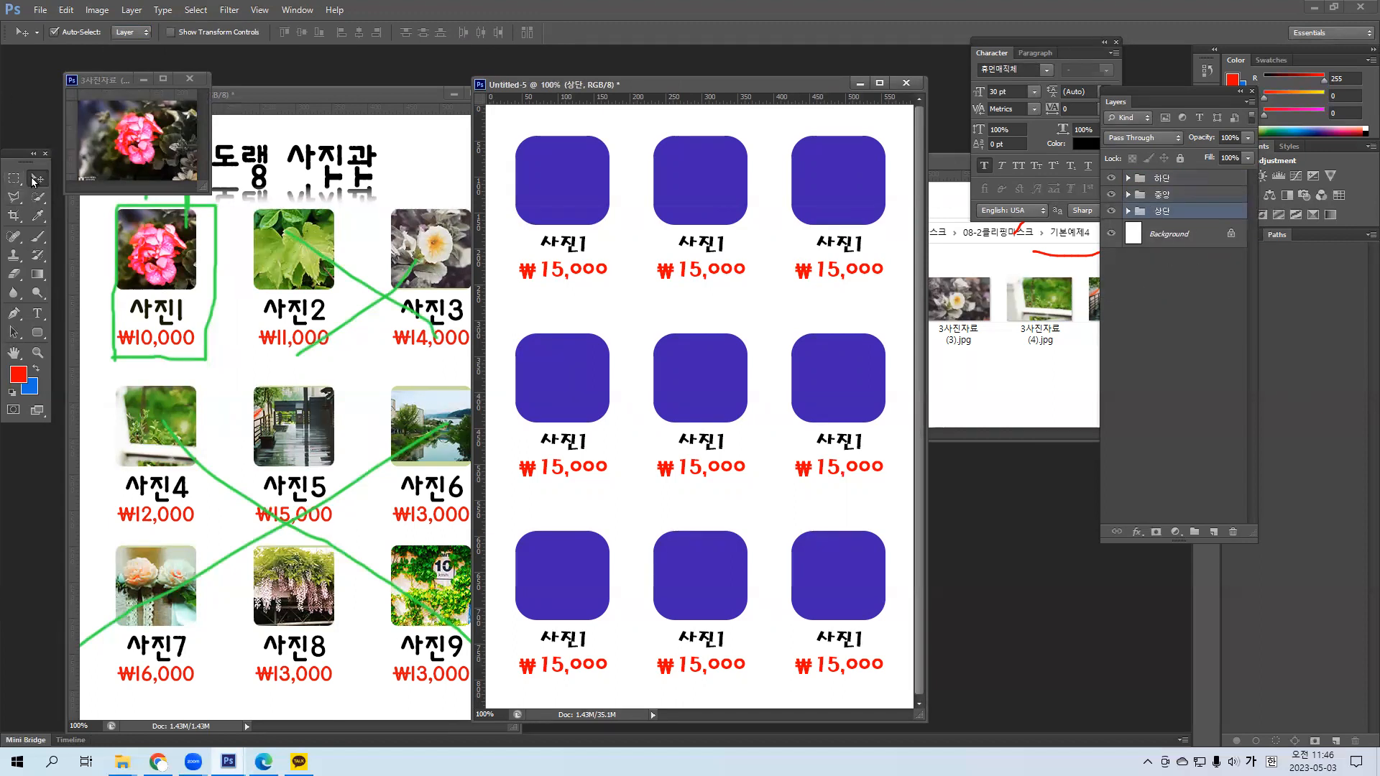
Place the resized flower photo directly above the first item's rounded rectangle layer in 사진1 and clip it to that shape.
click(131, 32)
click(127, 57)
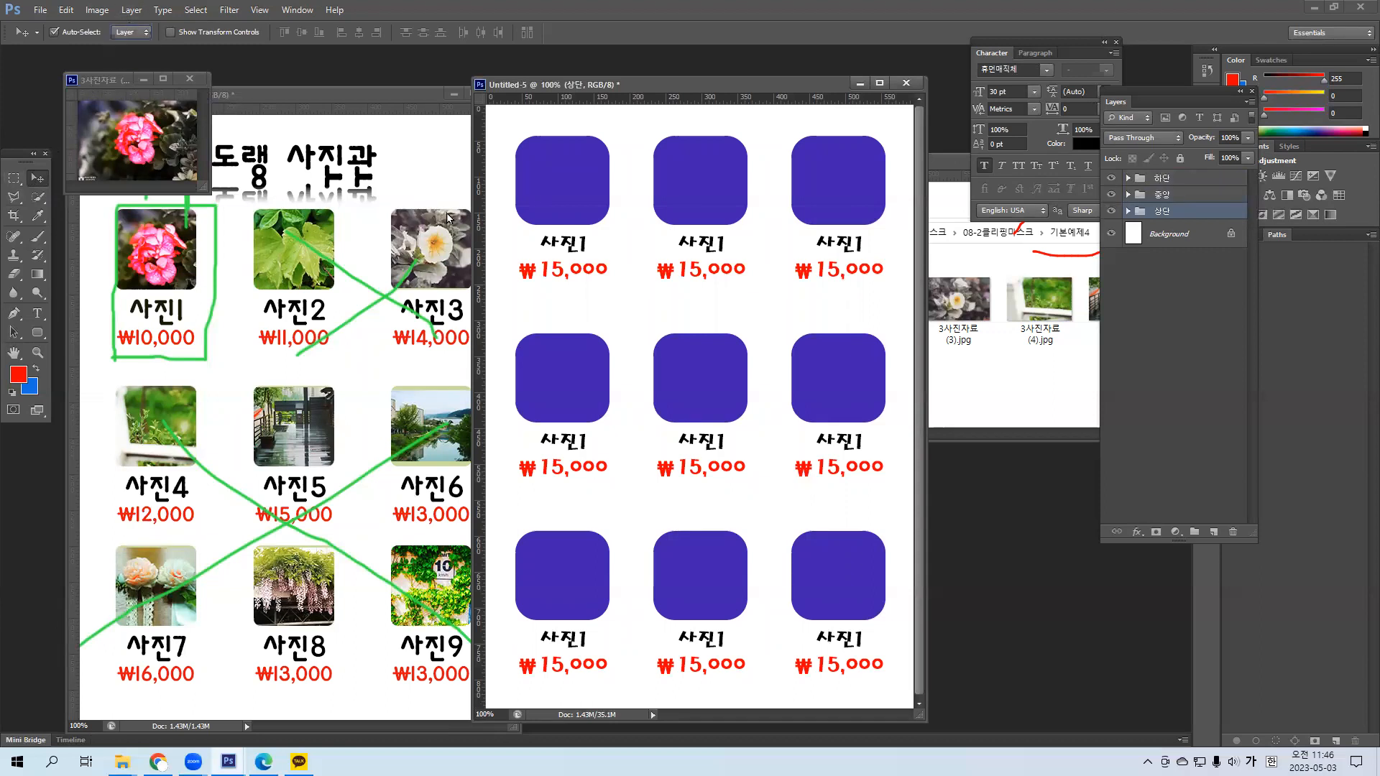
click(572, 189)
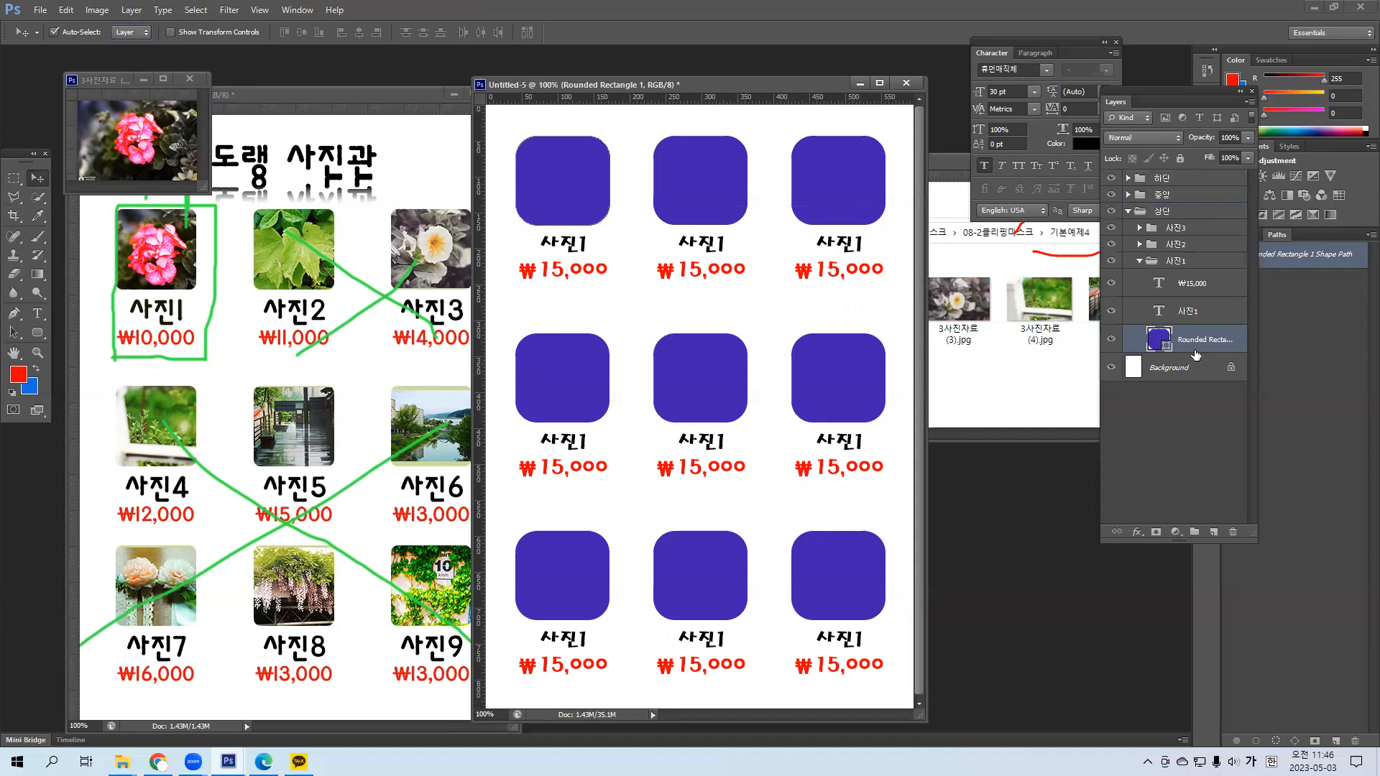
drag(132, 130, 579, 202)
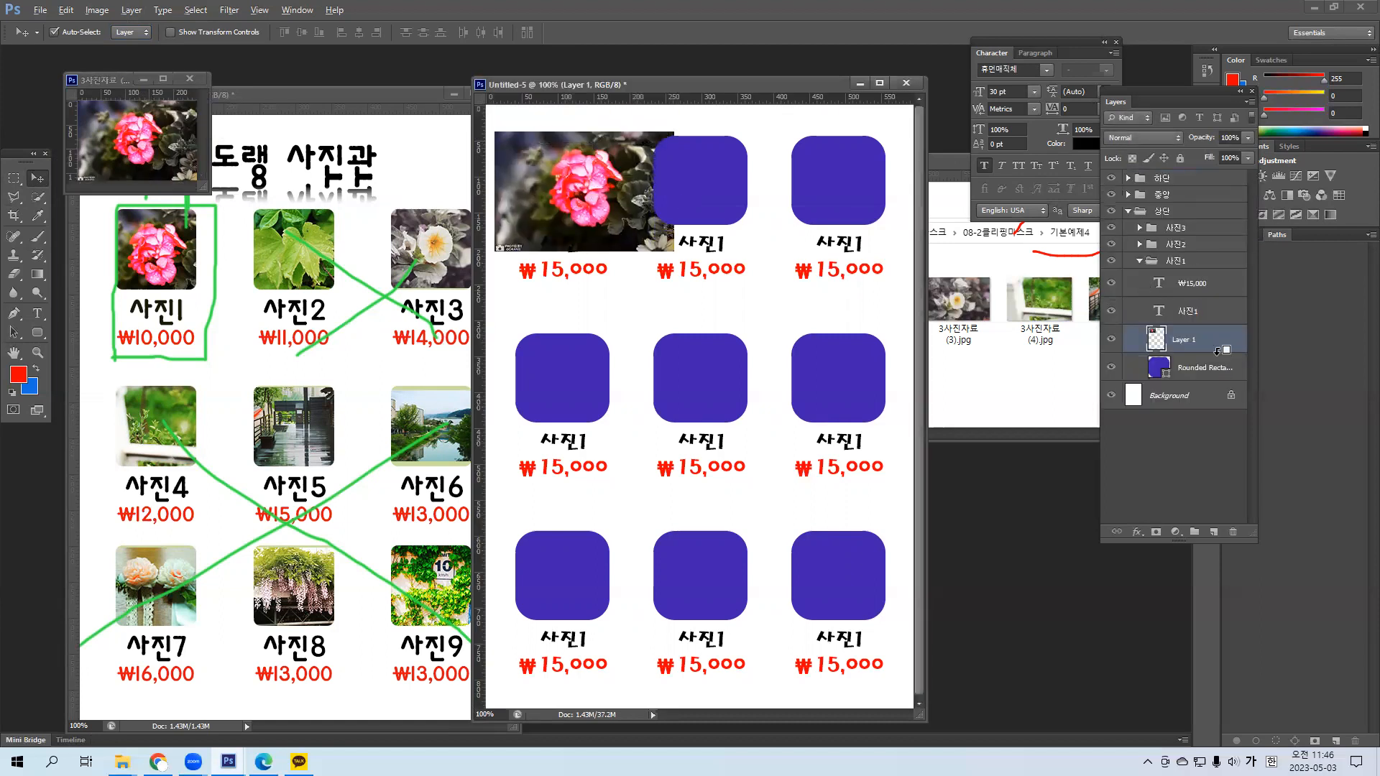
alt+click(1216, 350)
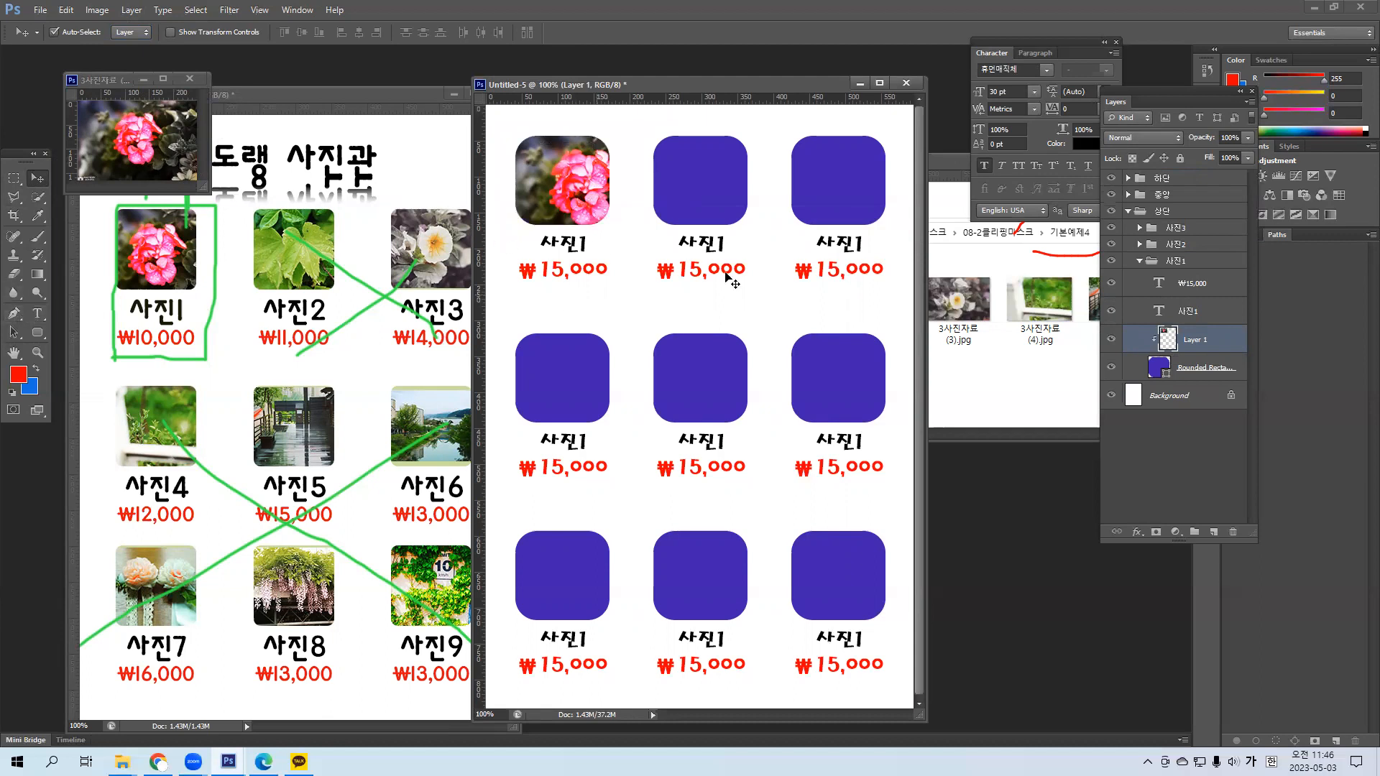
click(1129, 212)
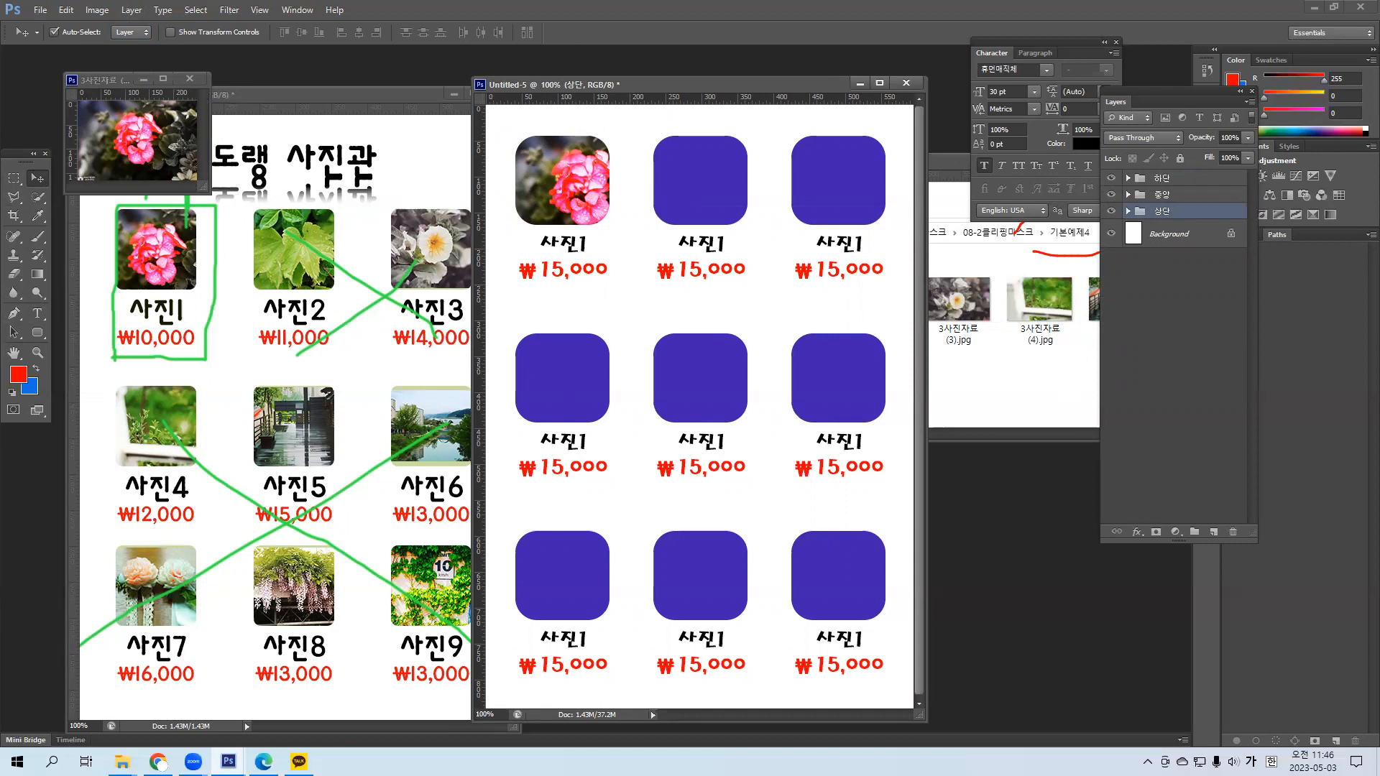
Open 3사진자료 (2).jpg from the file folder and resize it to a width of 250 pixels with constrained proportions.
click(122, 761)
drag(846, 142, 381, 68)
right_click(332, 123)
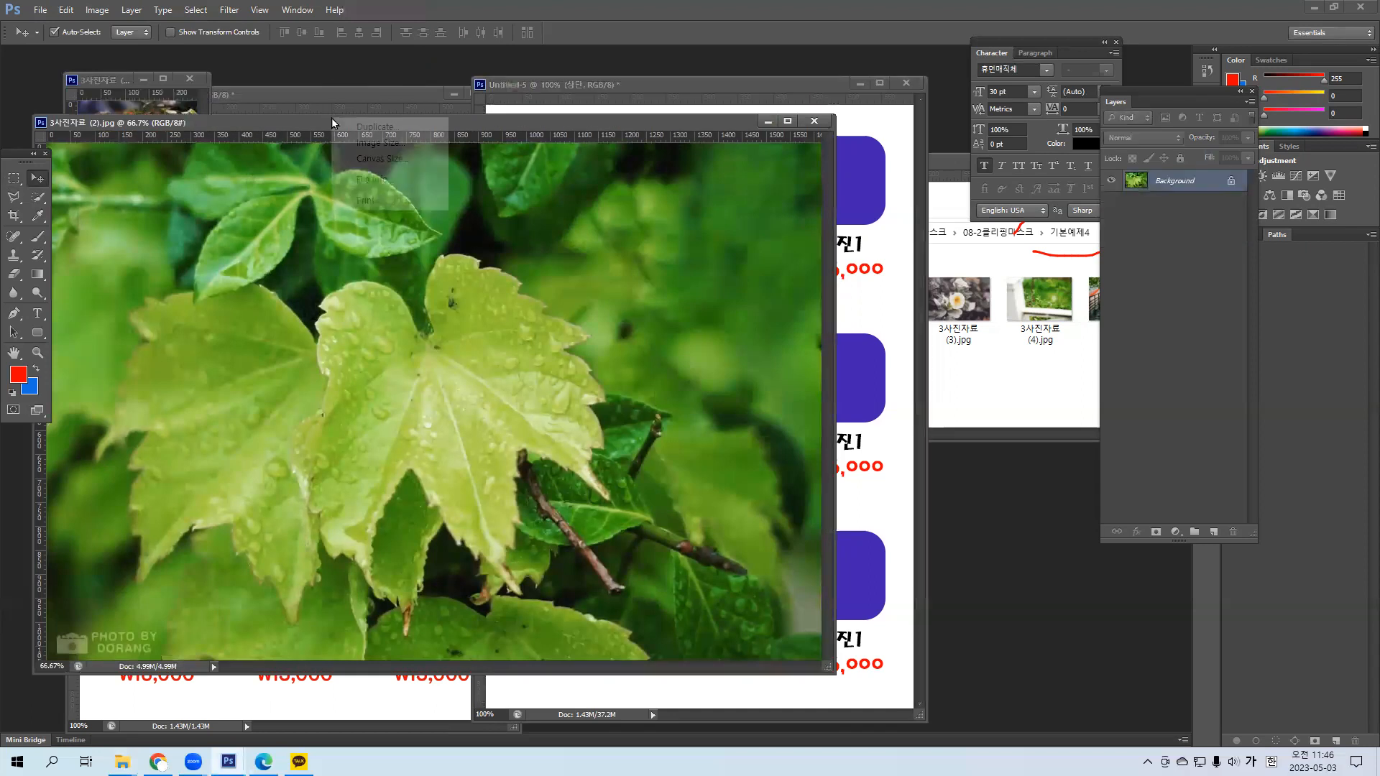
click(369, 147)
text(250)
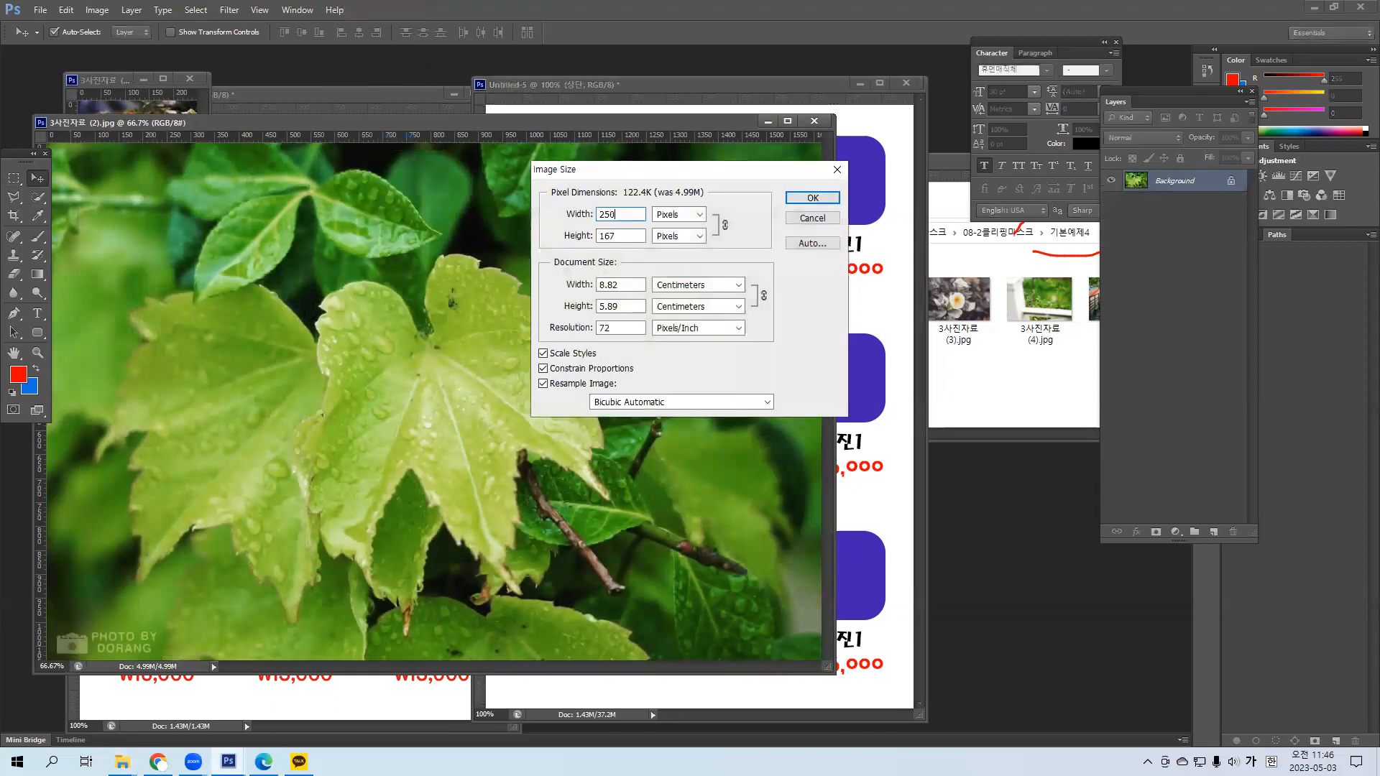
key(Return)
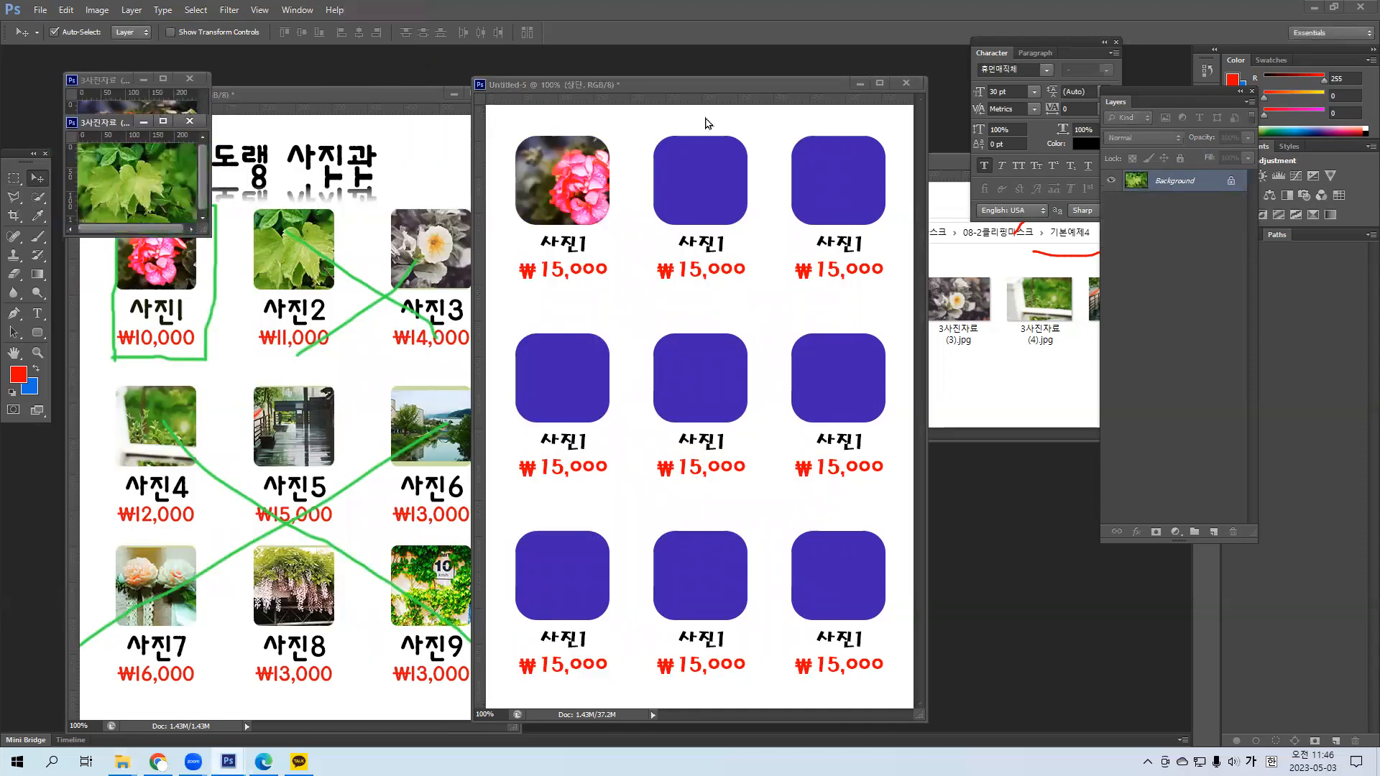
Place the resized leaf photo directly above the second item's rounded rectangle in 사진2 and clip it to that shape.
drag(671, 79, 646, 74)
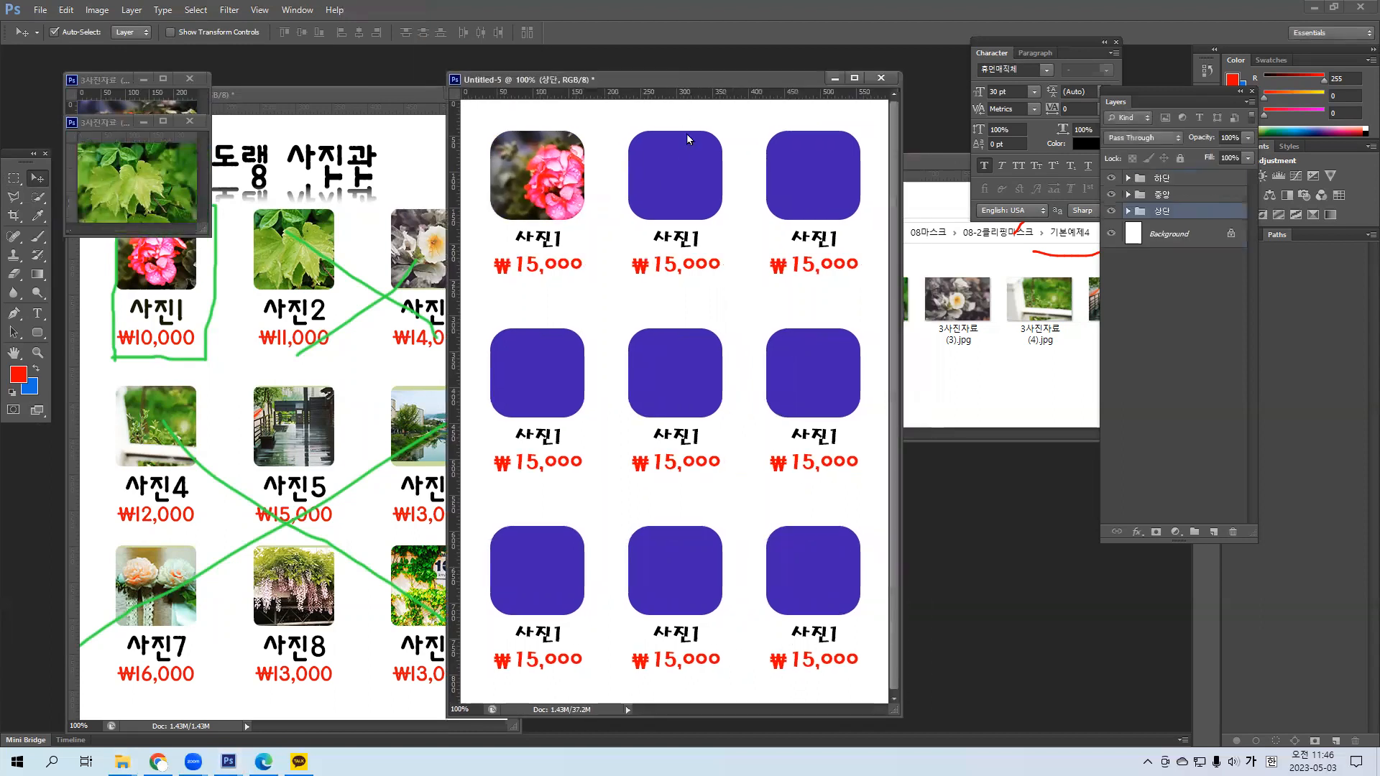
click(679, 172)
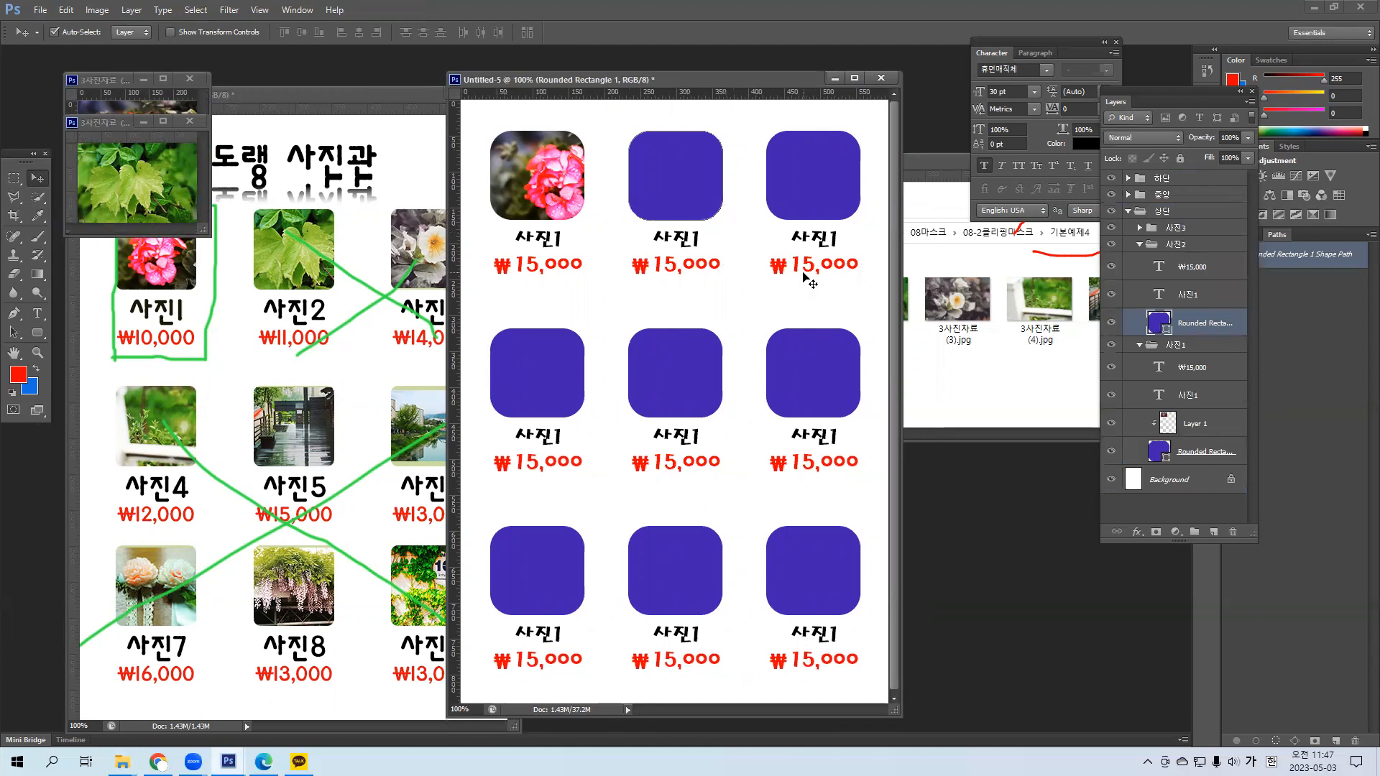
click(103, 122)
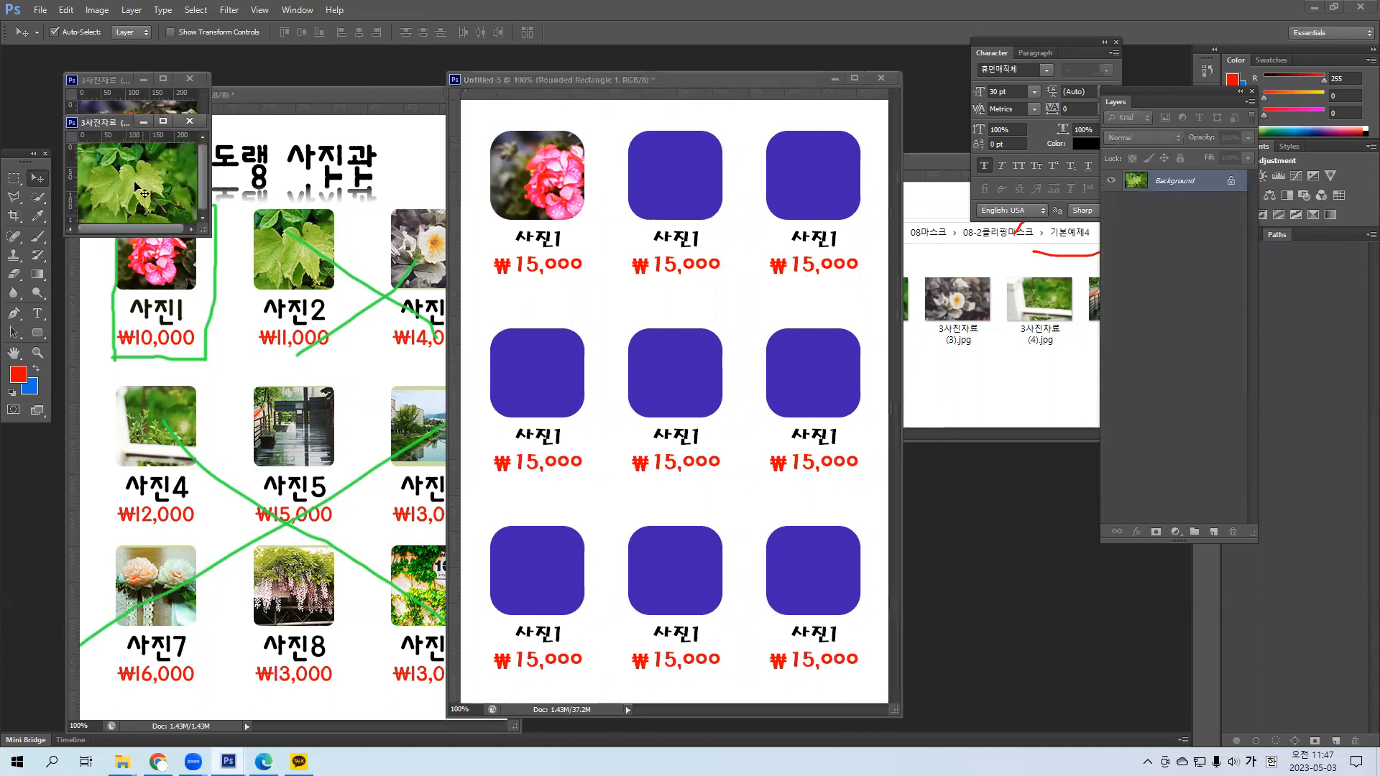
drag(138, 190, 672, 194)
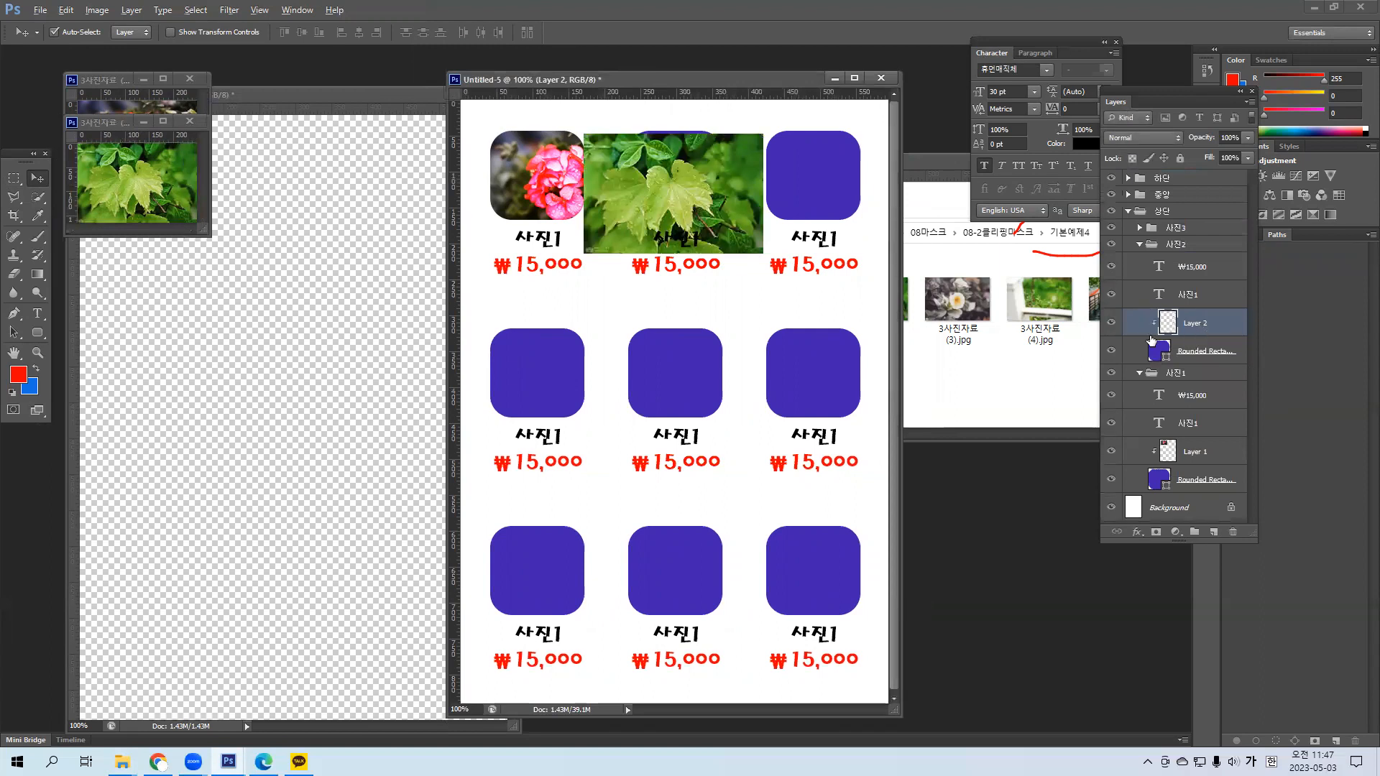
alt+click(1187, 336)
drag(689, 194, 691, 189)
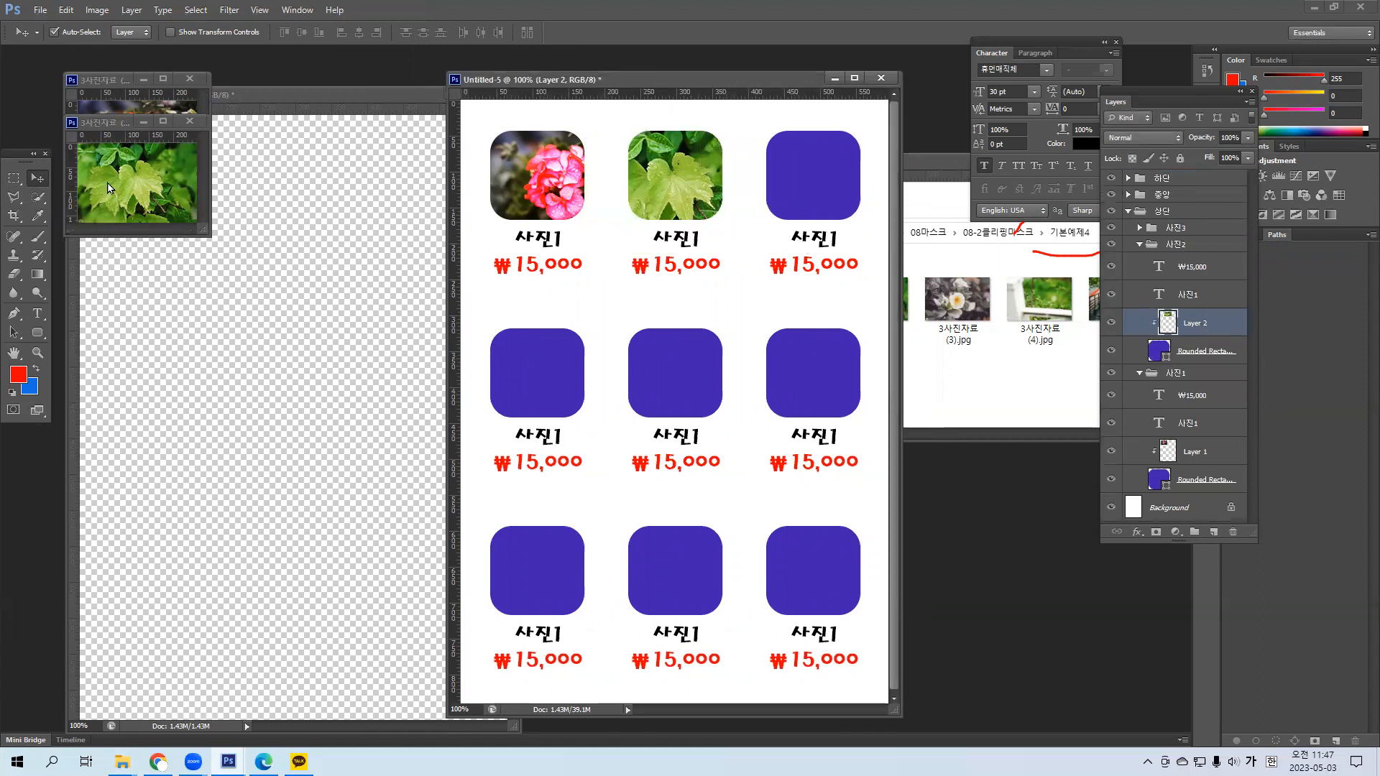
Change the second top-row item's label to 사진2 and its price to ₩13,000.
click(39, 317)
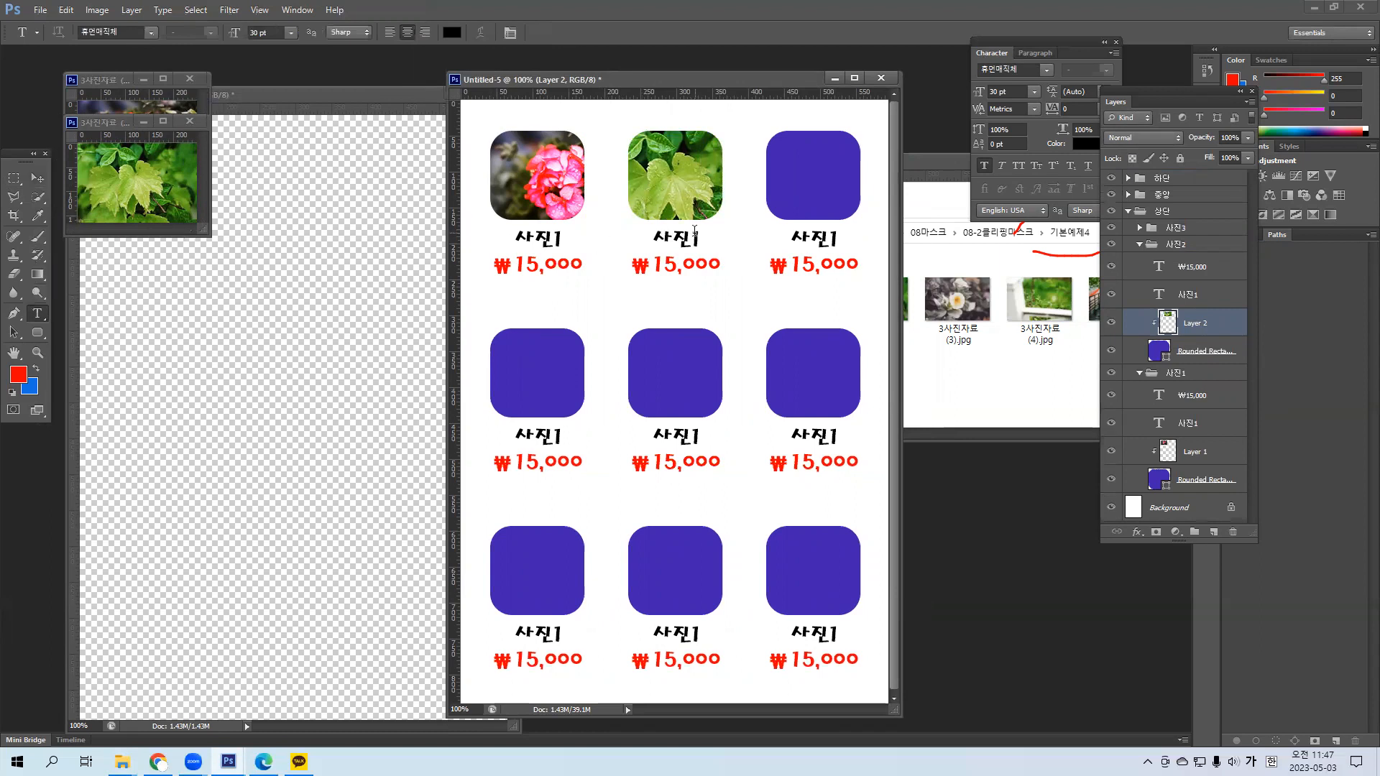
click(695, 233)
key(BackSpace)
text(2)
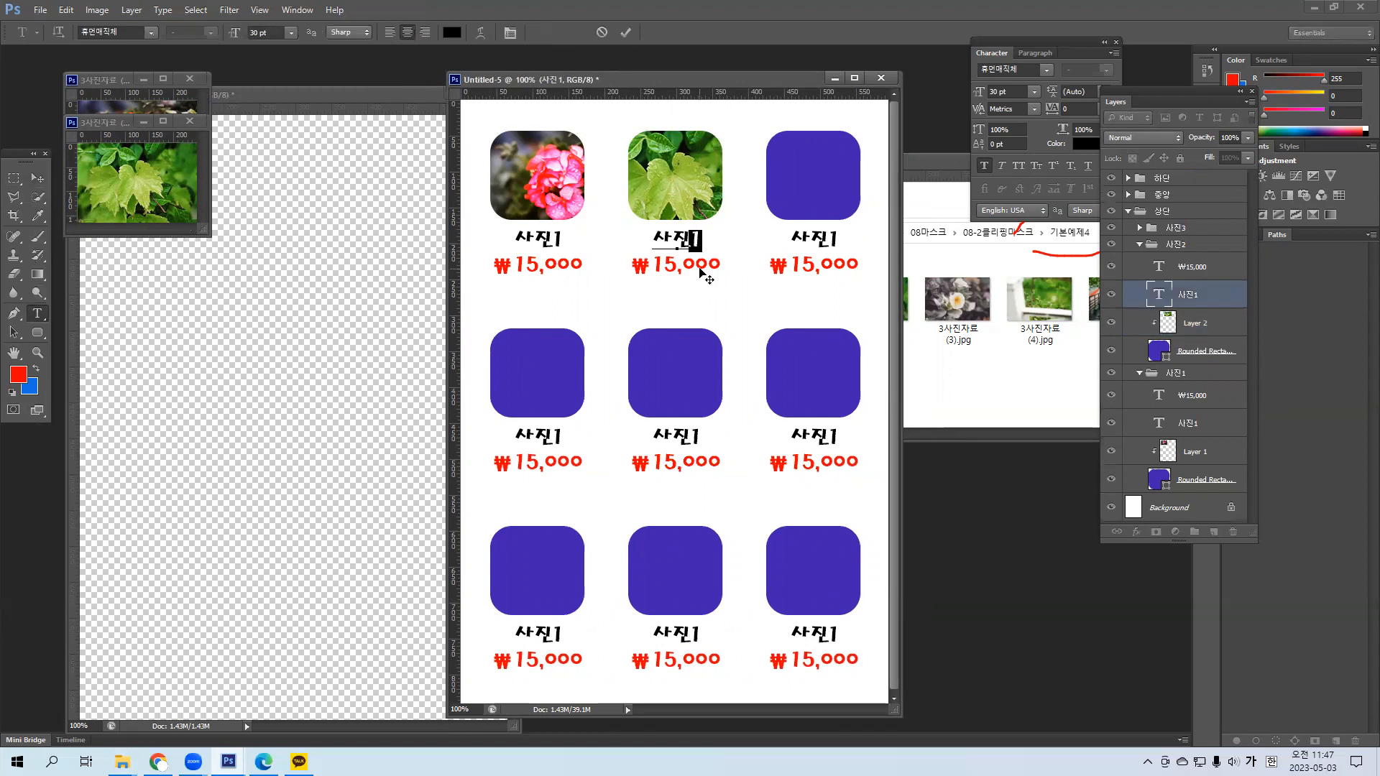
click(625, 32)
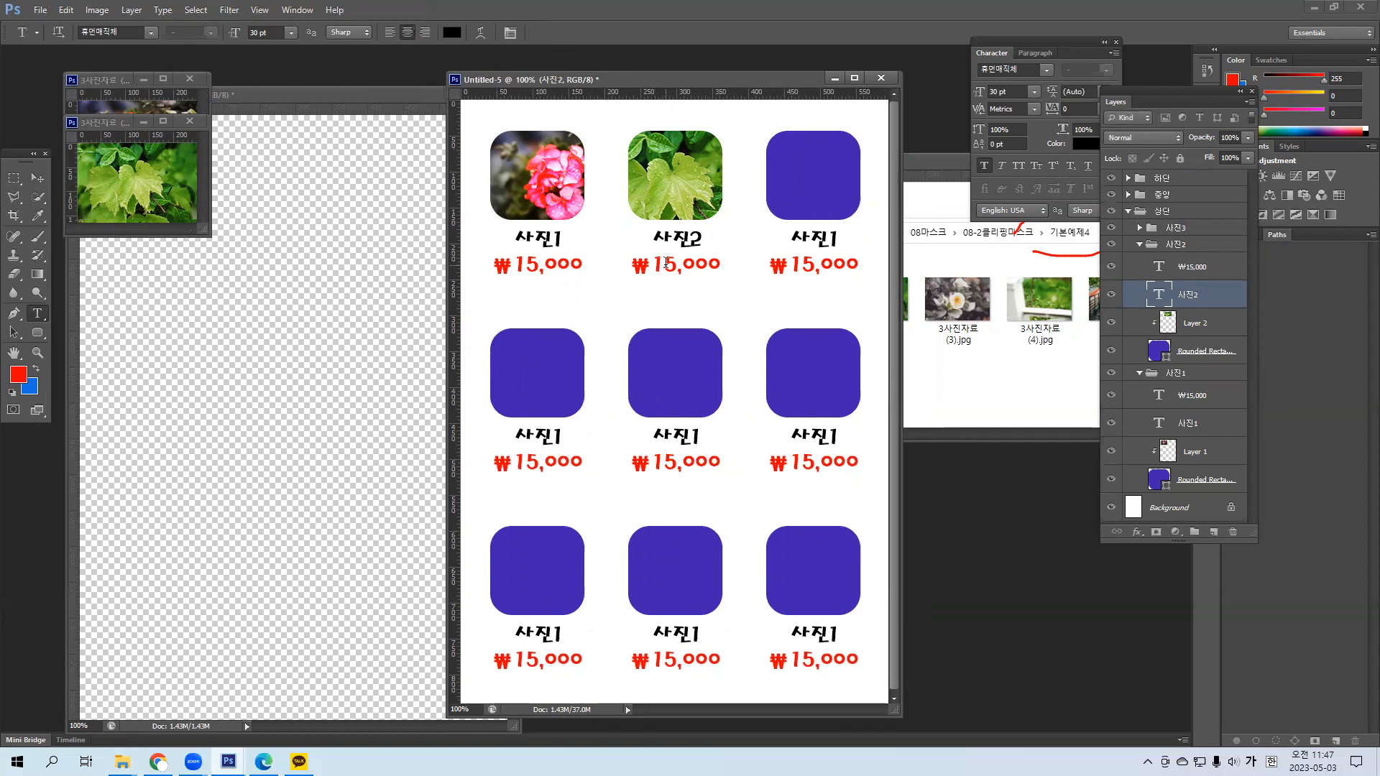
click(667, 263)
key(Delete)
text(3)
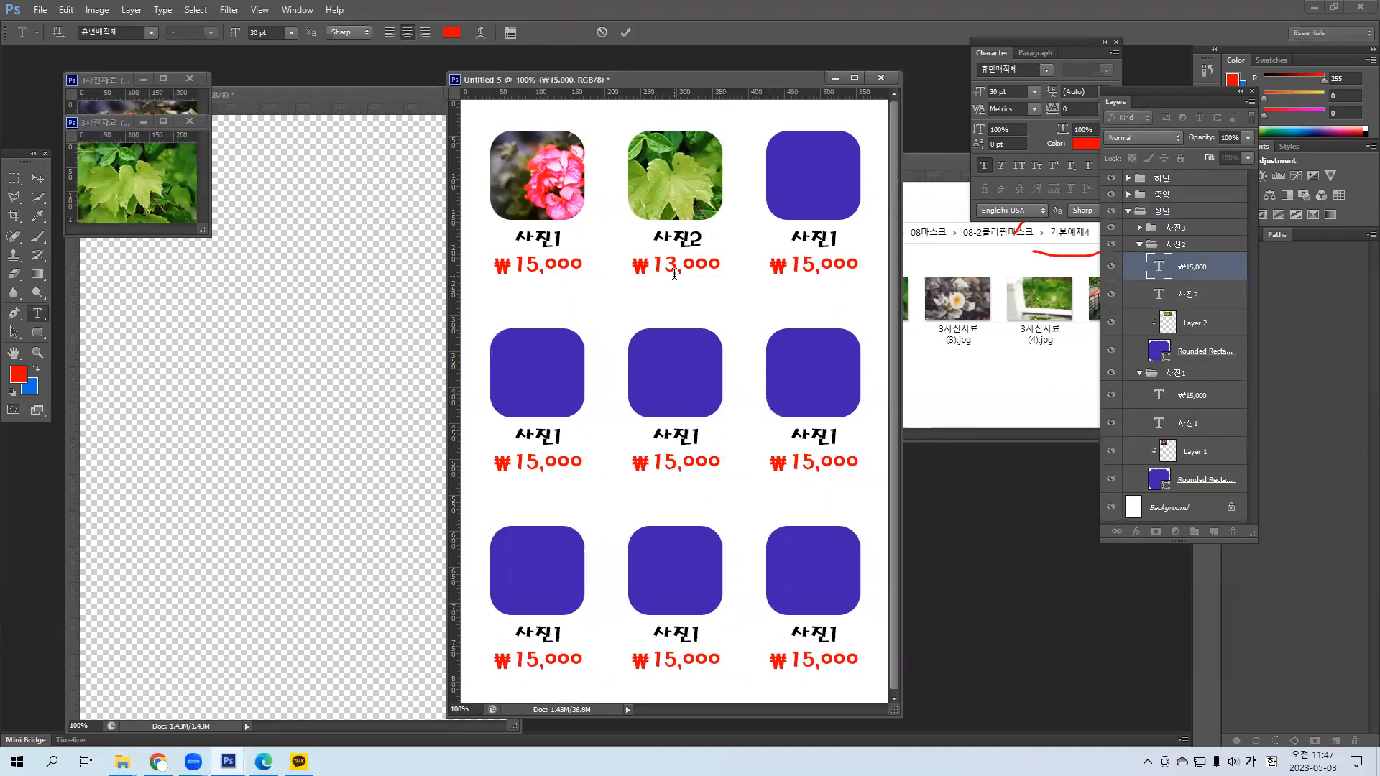
click(626, 32)
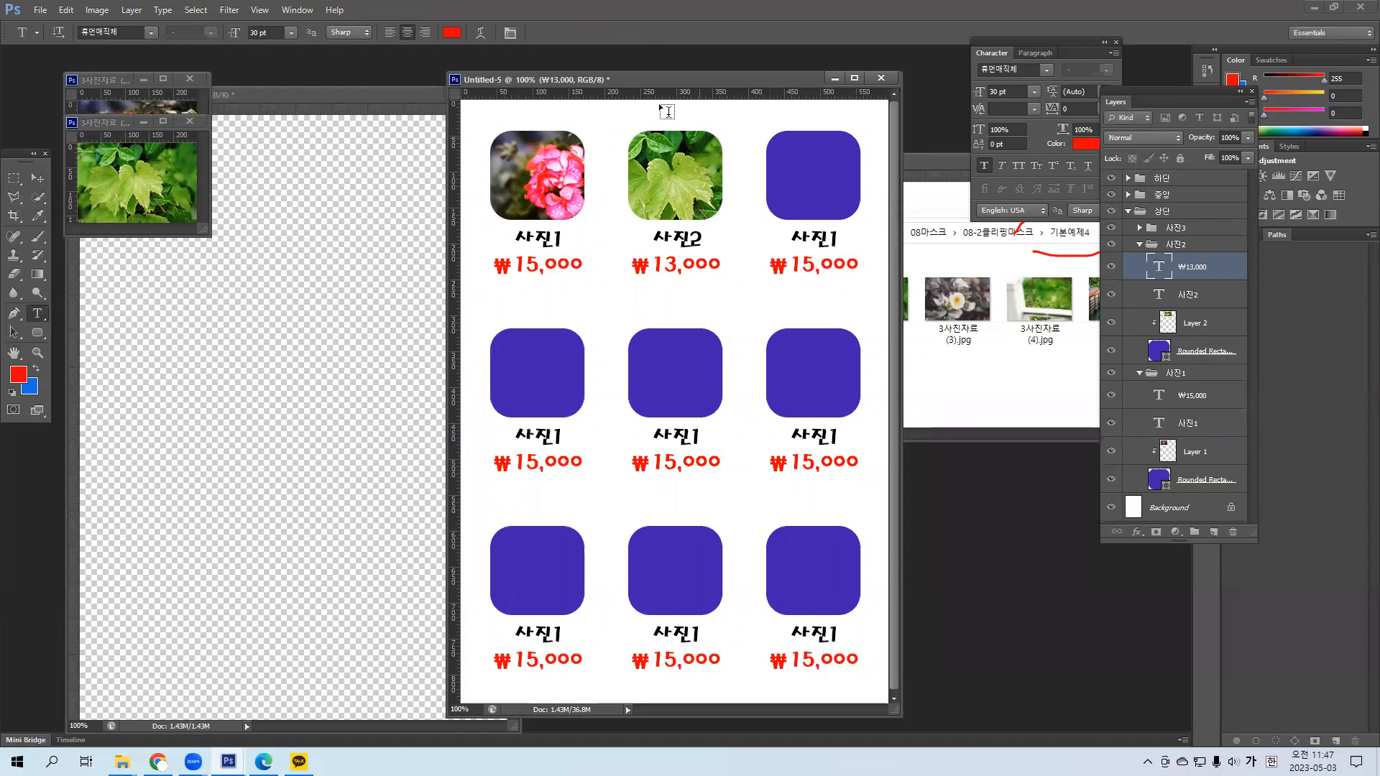
Close 3사진자료 (2).jpg and 3사진자료 (1).jpg without saving their changes.
click(194, 122)
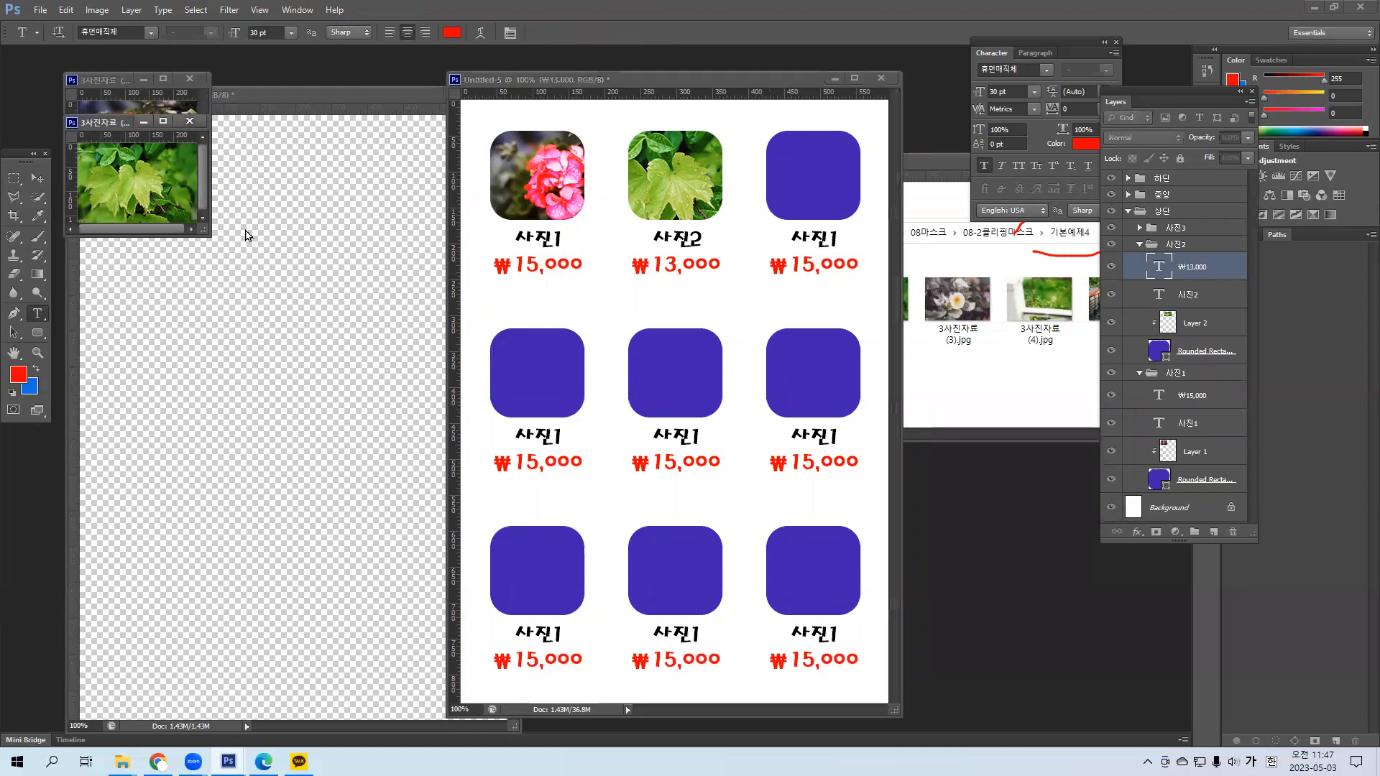
click(688, 290)
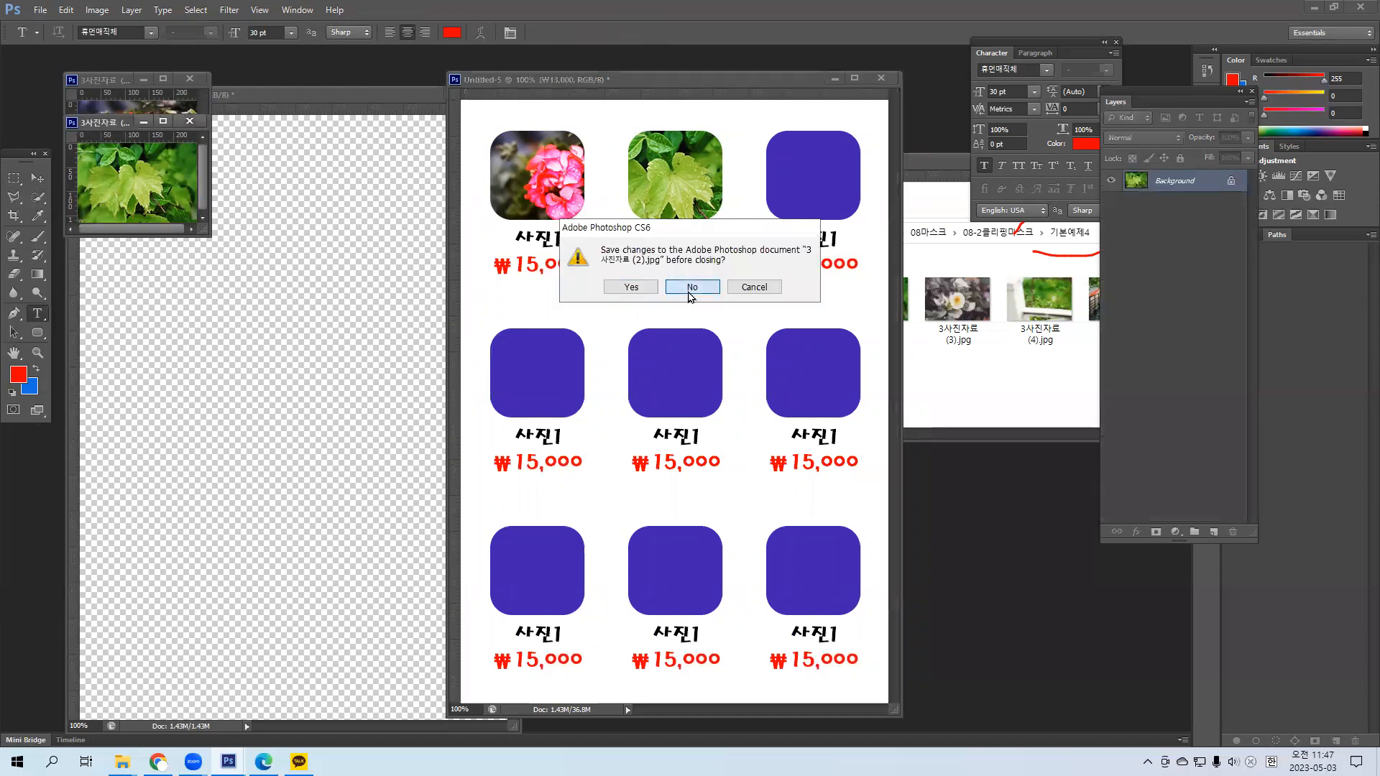
click(189, 79)
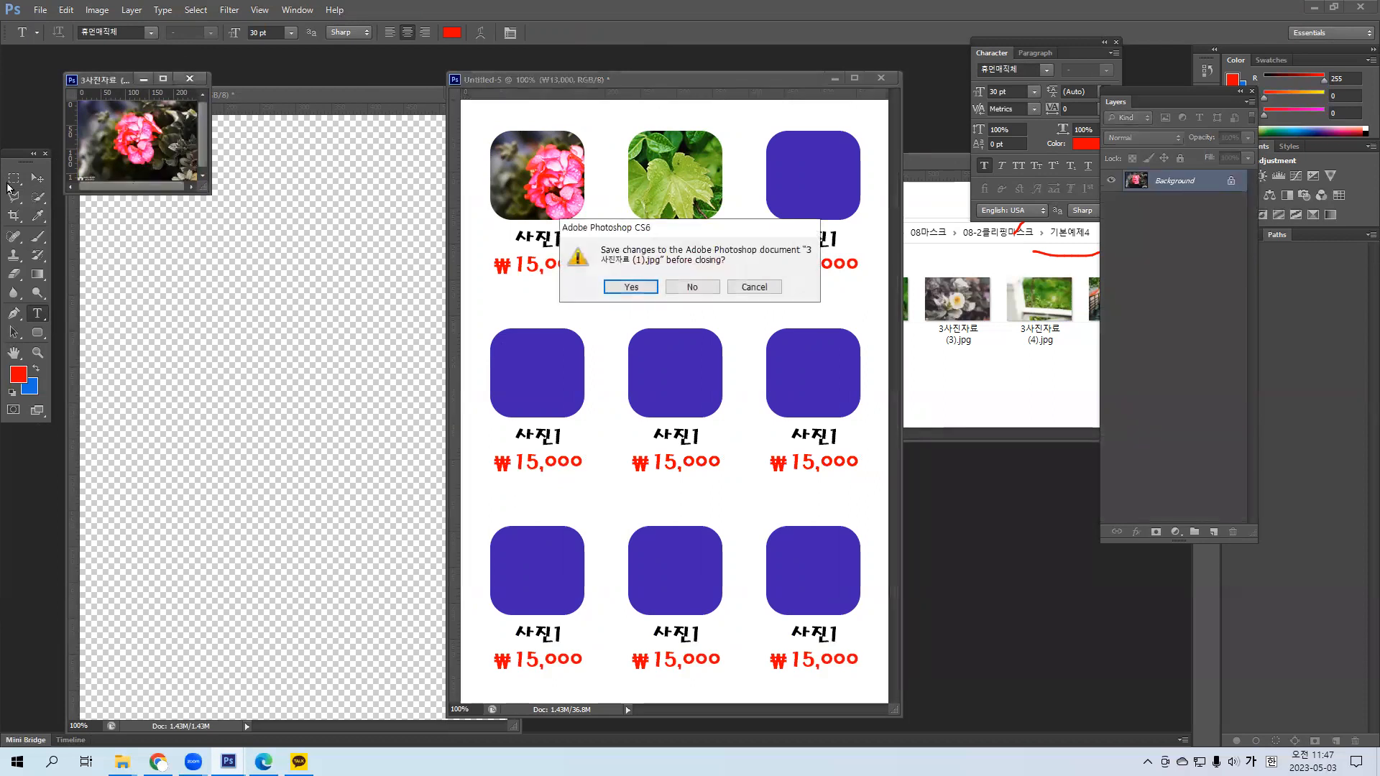
click(684, 286)
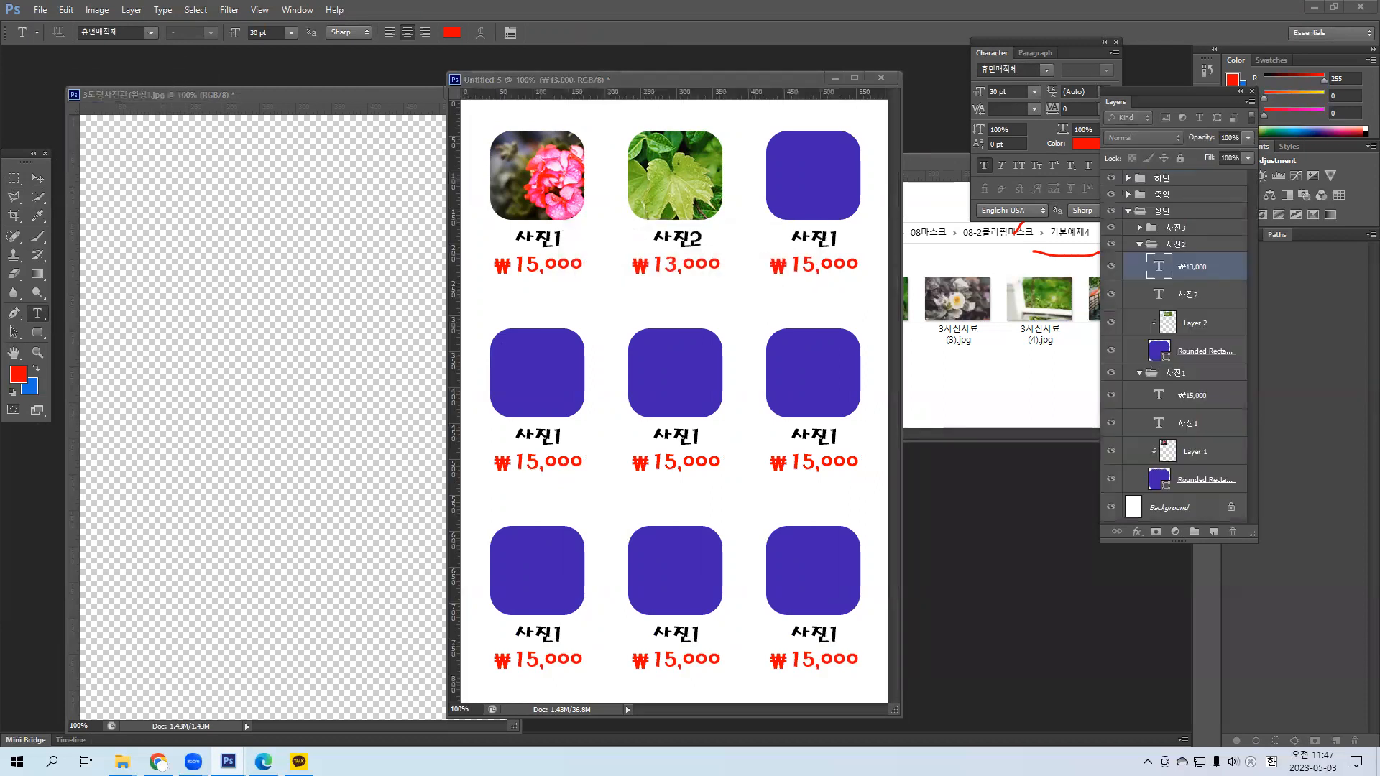
Open 3사진자료 (3).jpg from the file folder and resize it to a width of 250 pixels with constrained proportions.
drag(233, 46, 231, 62)
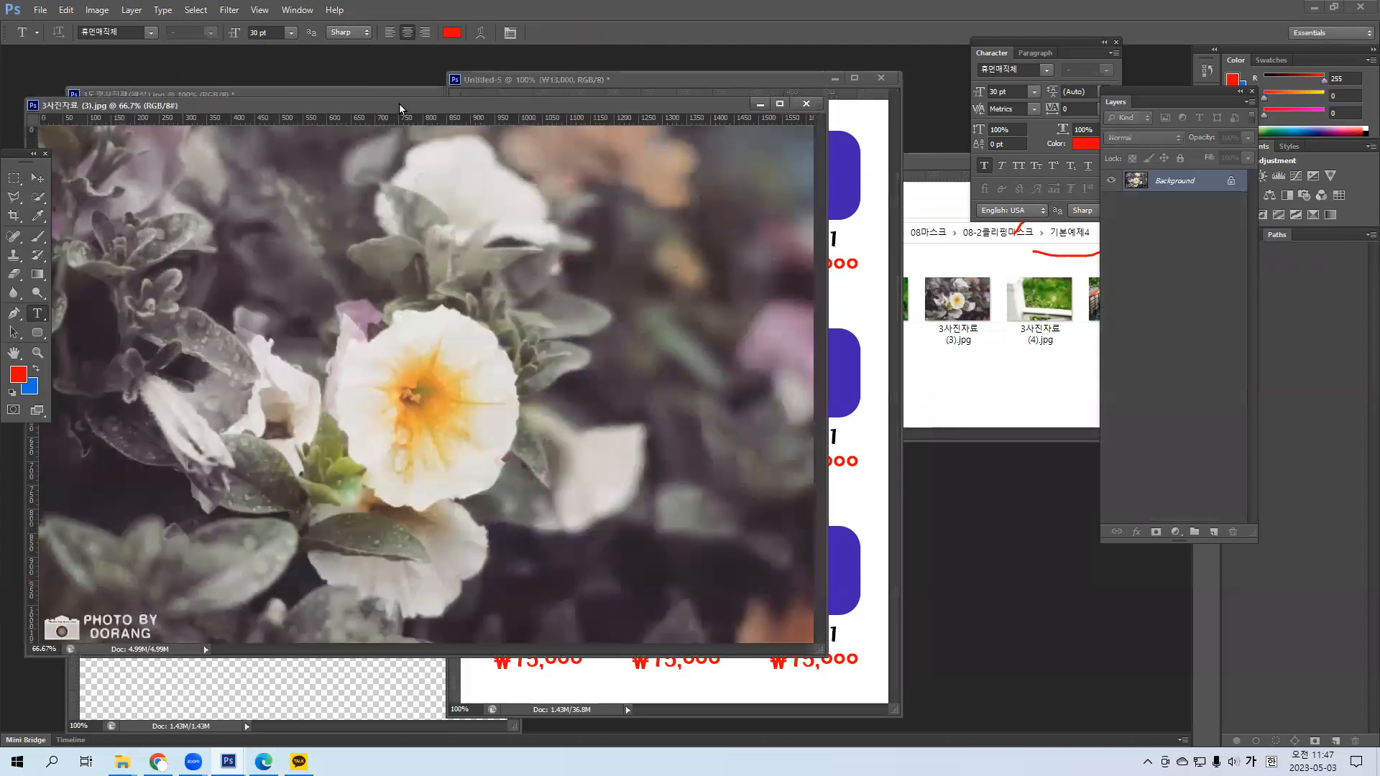
right_click(398, 105)
click(413, 132)
text(250)
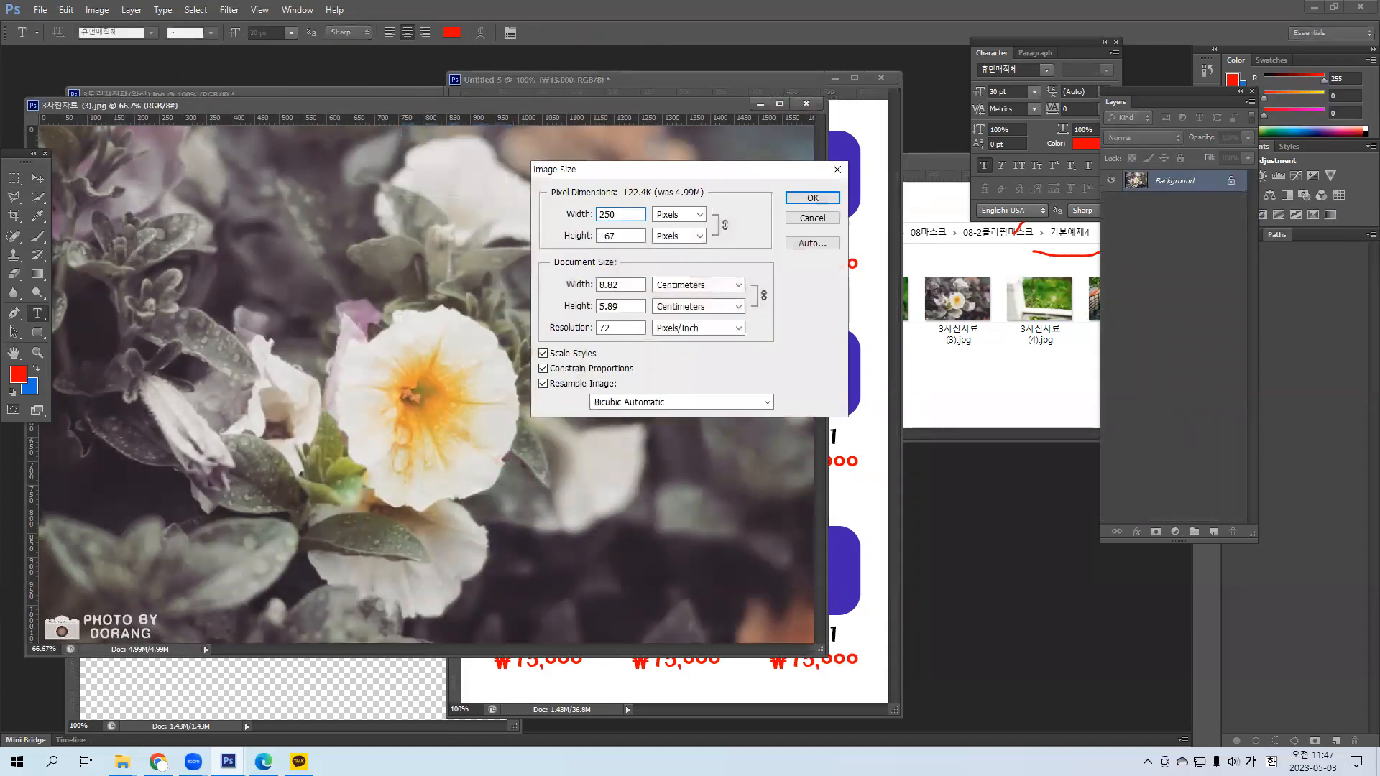
key(Return)
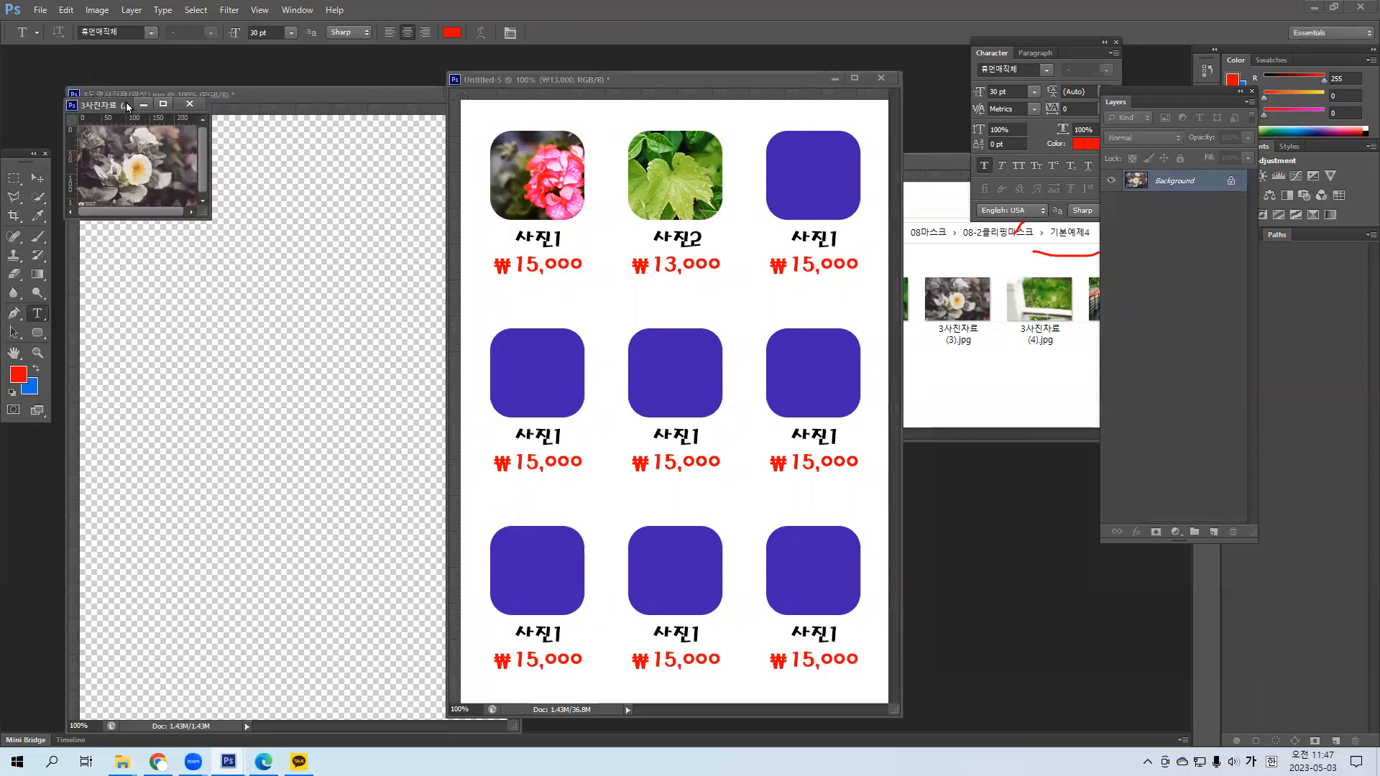
Clip the resized white flower photo to the third top-row item's rounded rectangle in 사진3 and scale it down slightly to fit.
drag(125, 102, 190, 74)
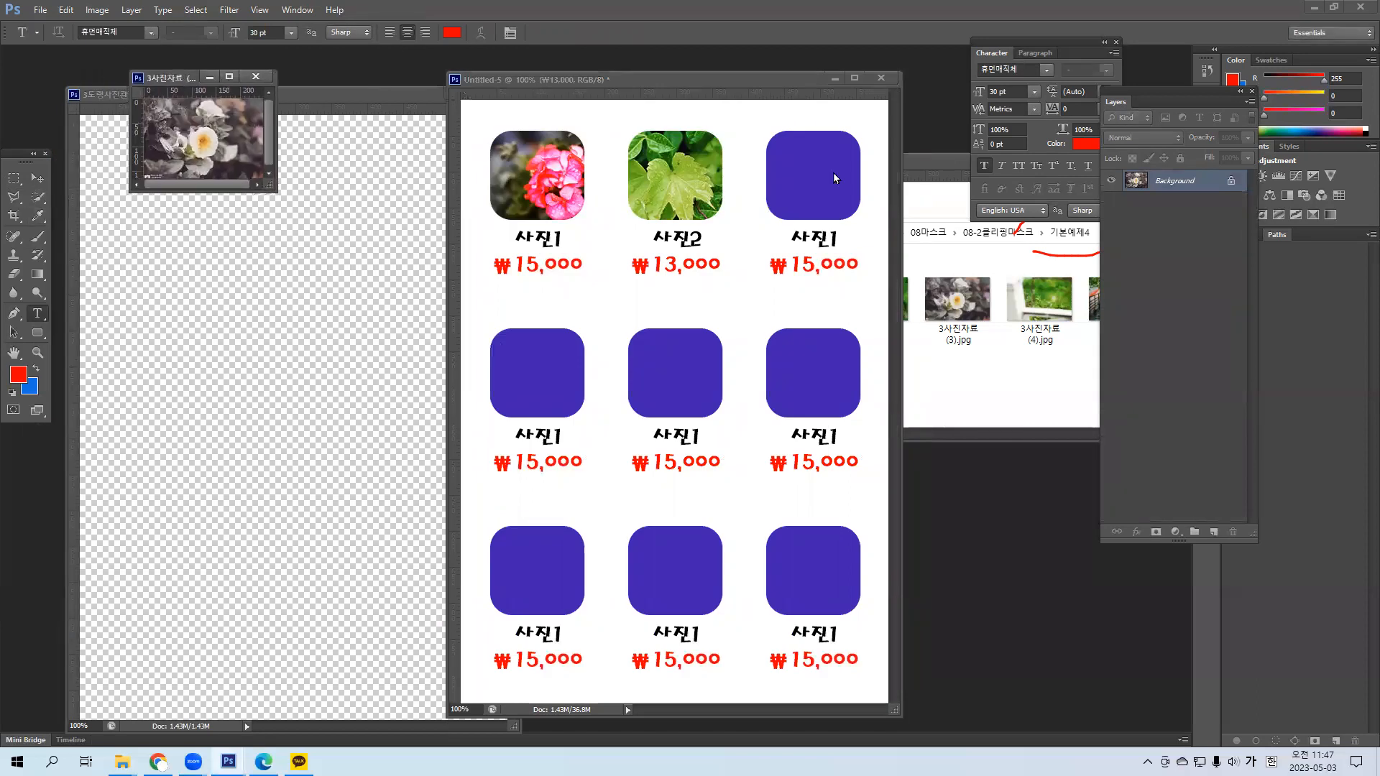
click(752, 83)
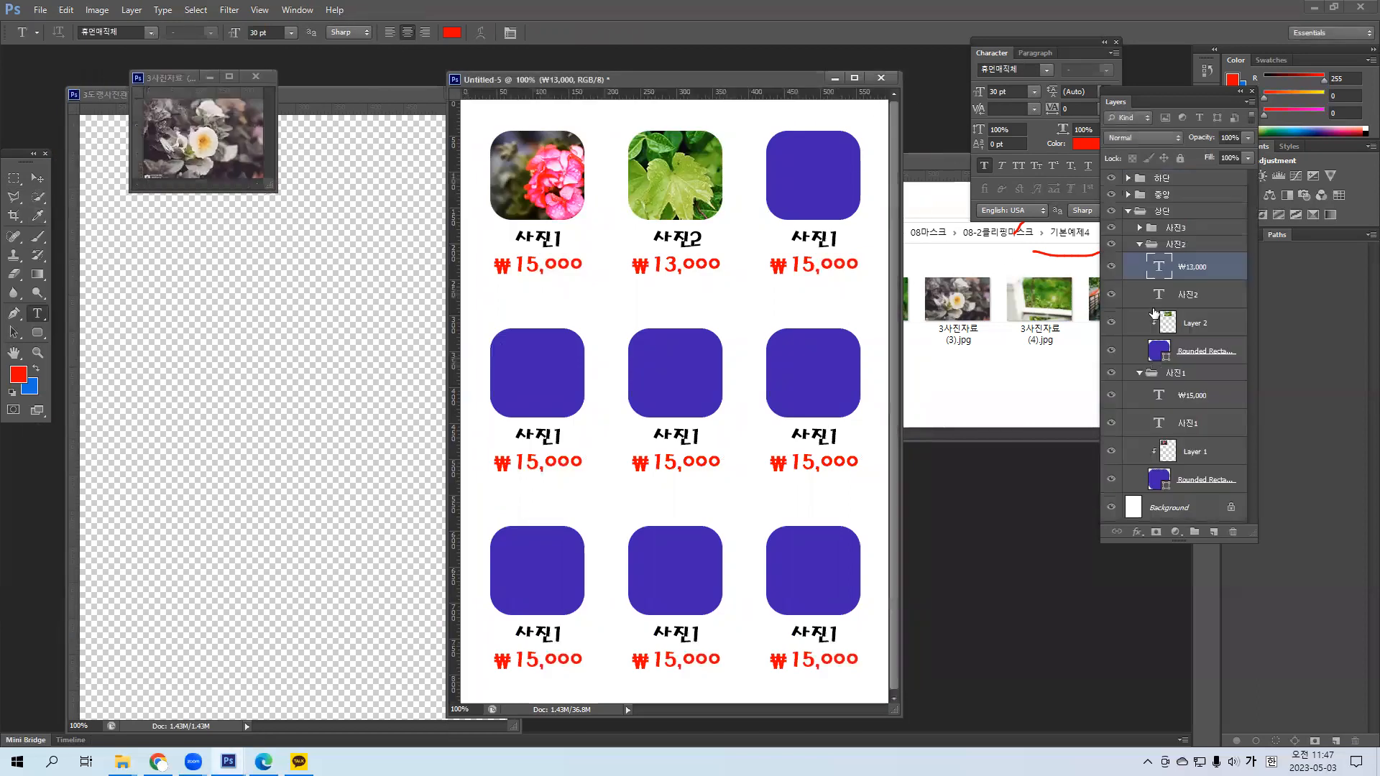
click(1129, 213)
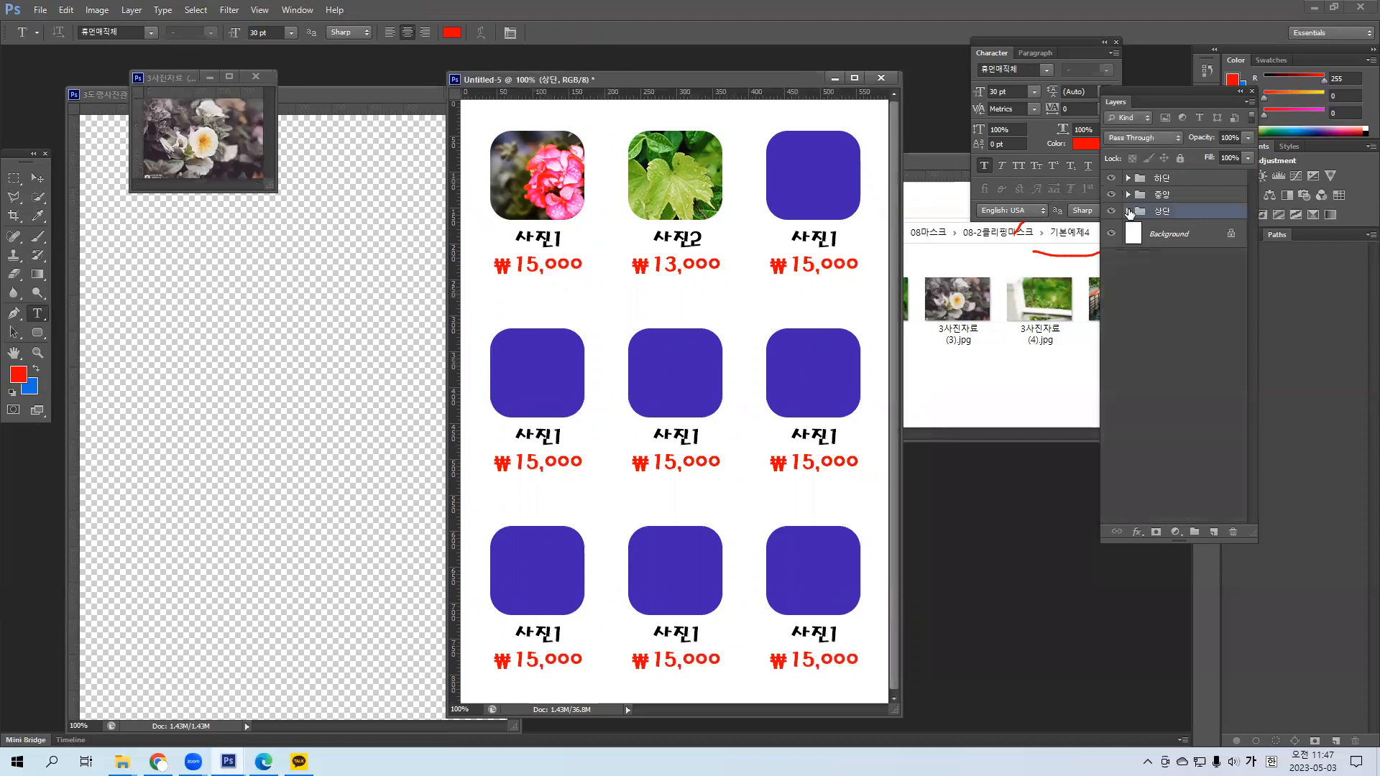
click(36, 181)
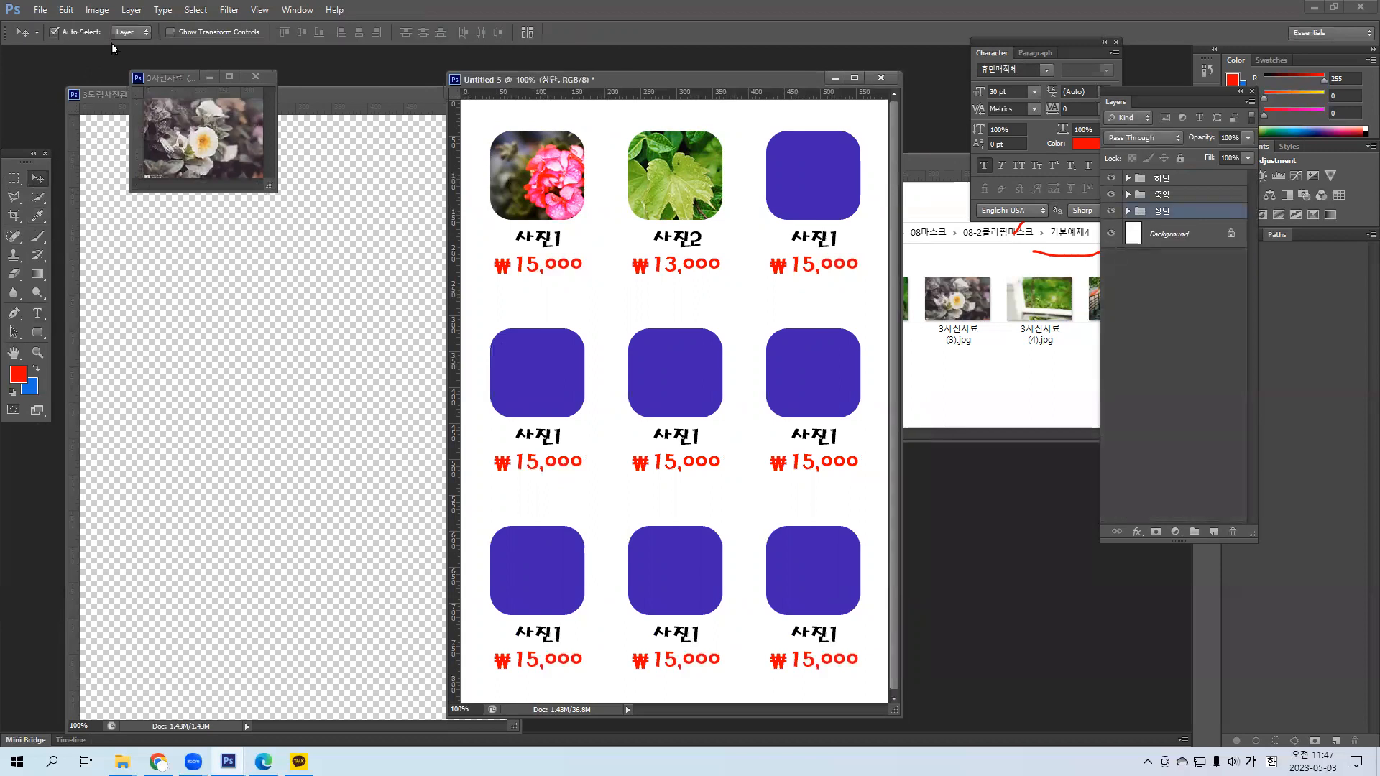
click(800, 192)
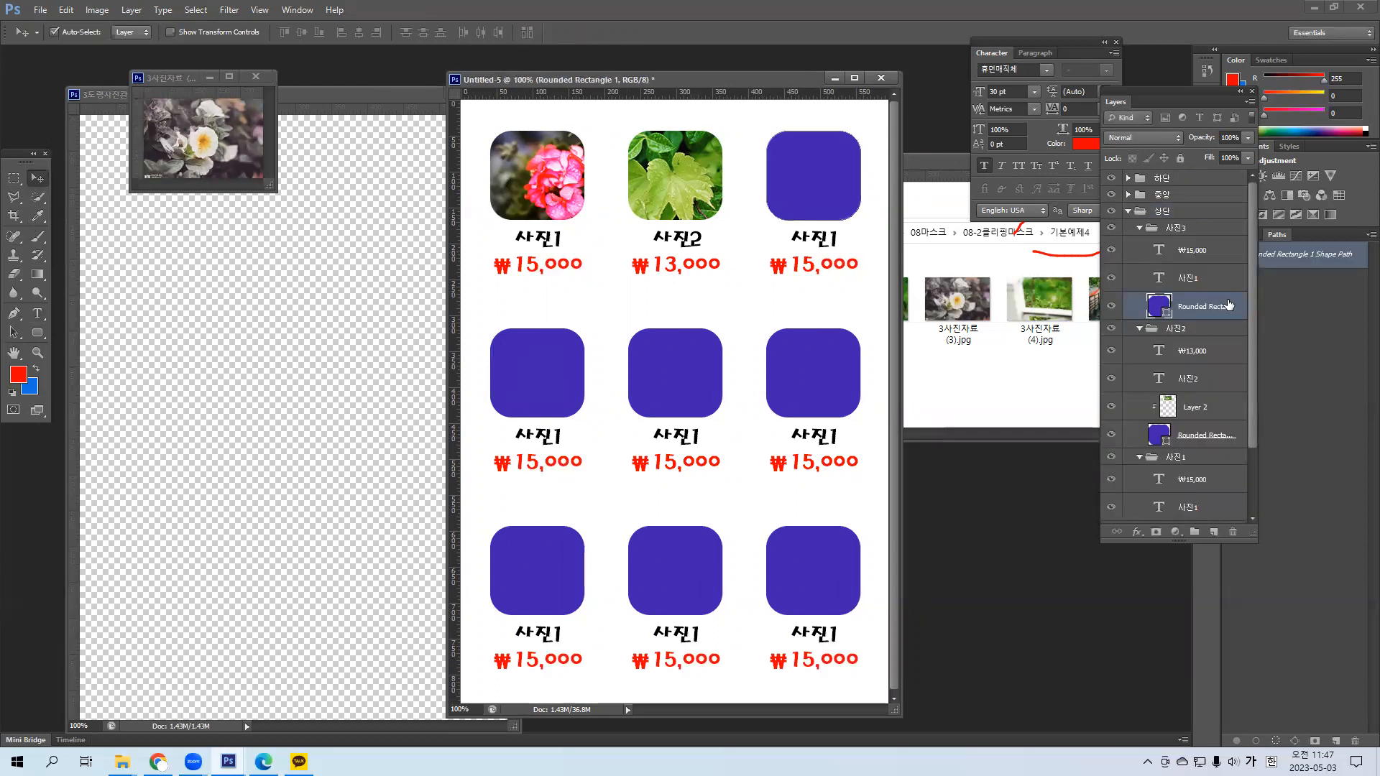
click(161, 113)
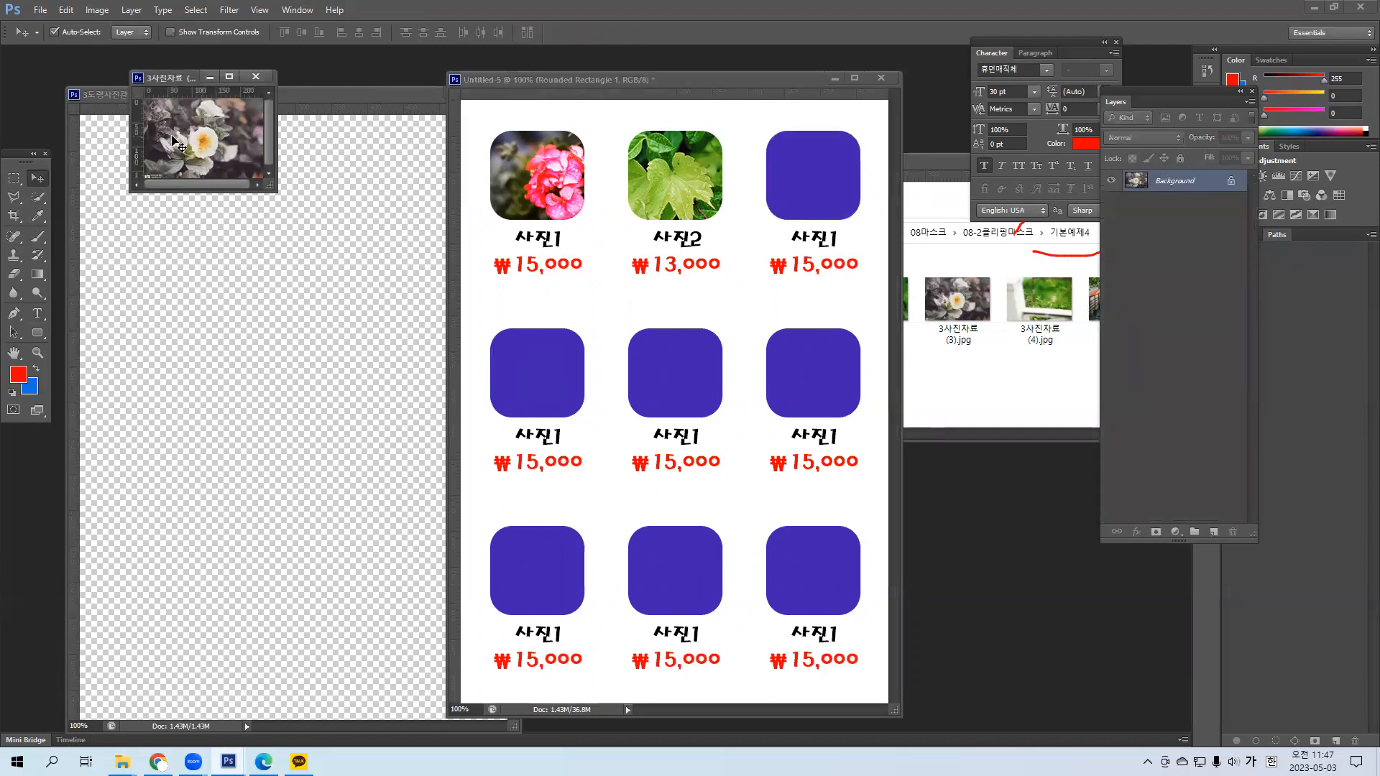
drag(176, 142, 803, 191)
alt+click(1186, 319)
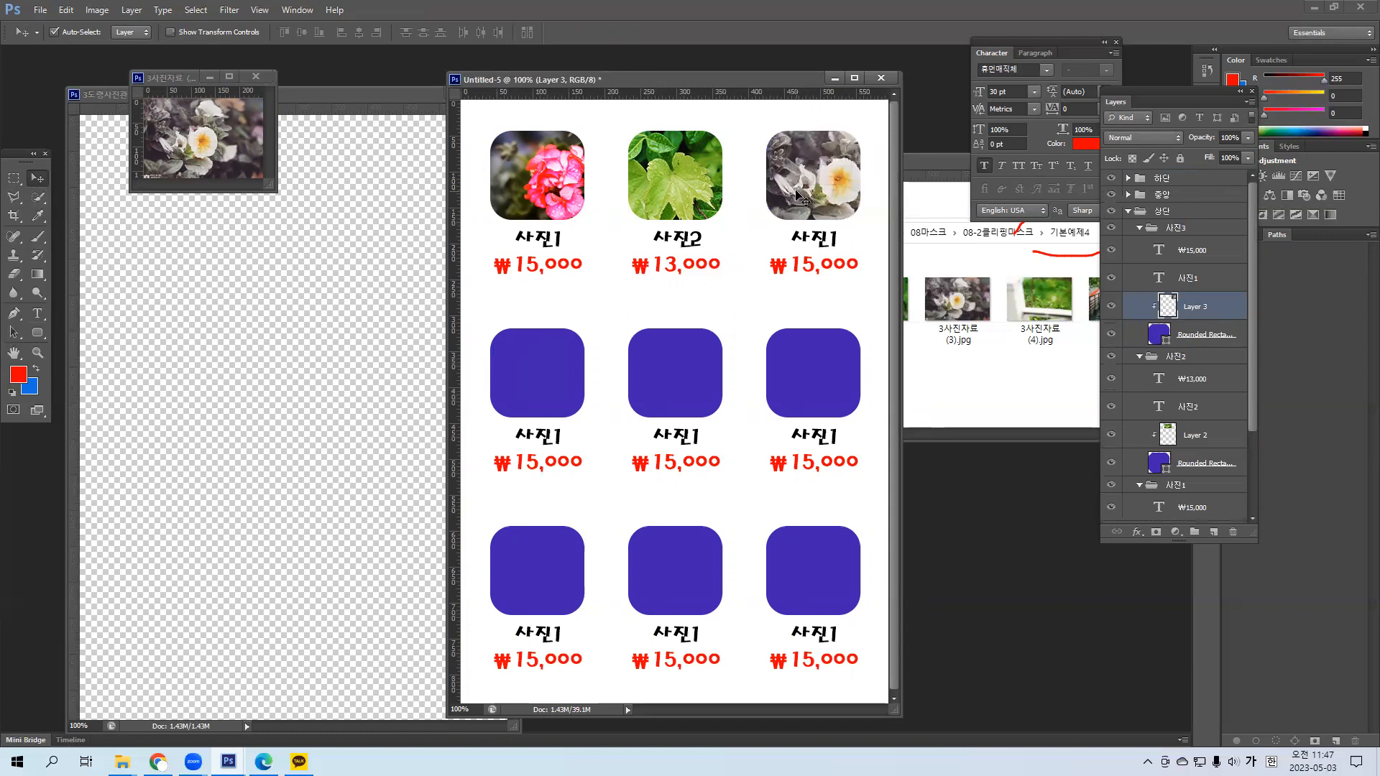
key(ctrl+t)
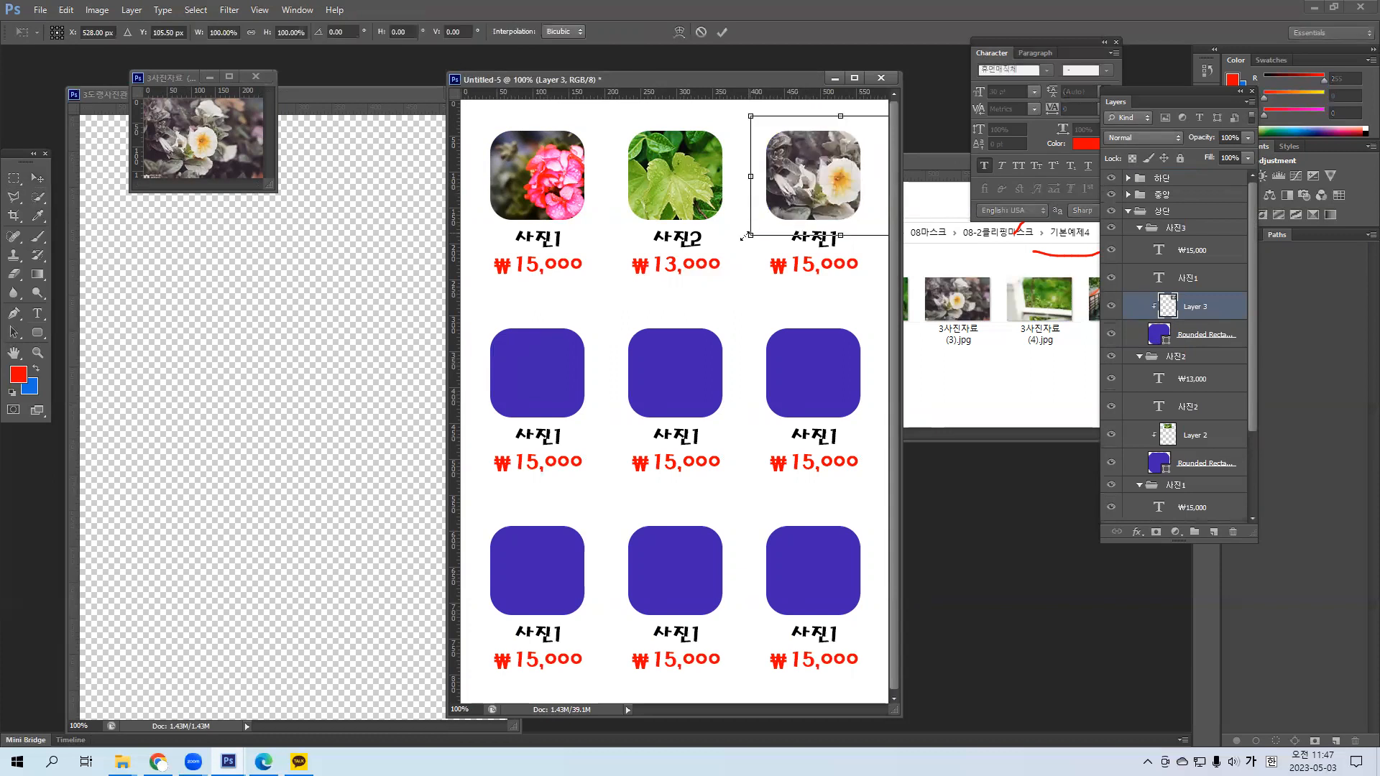
key(Return)
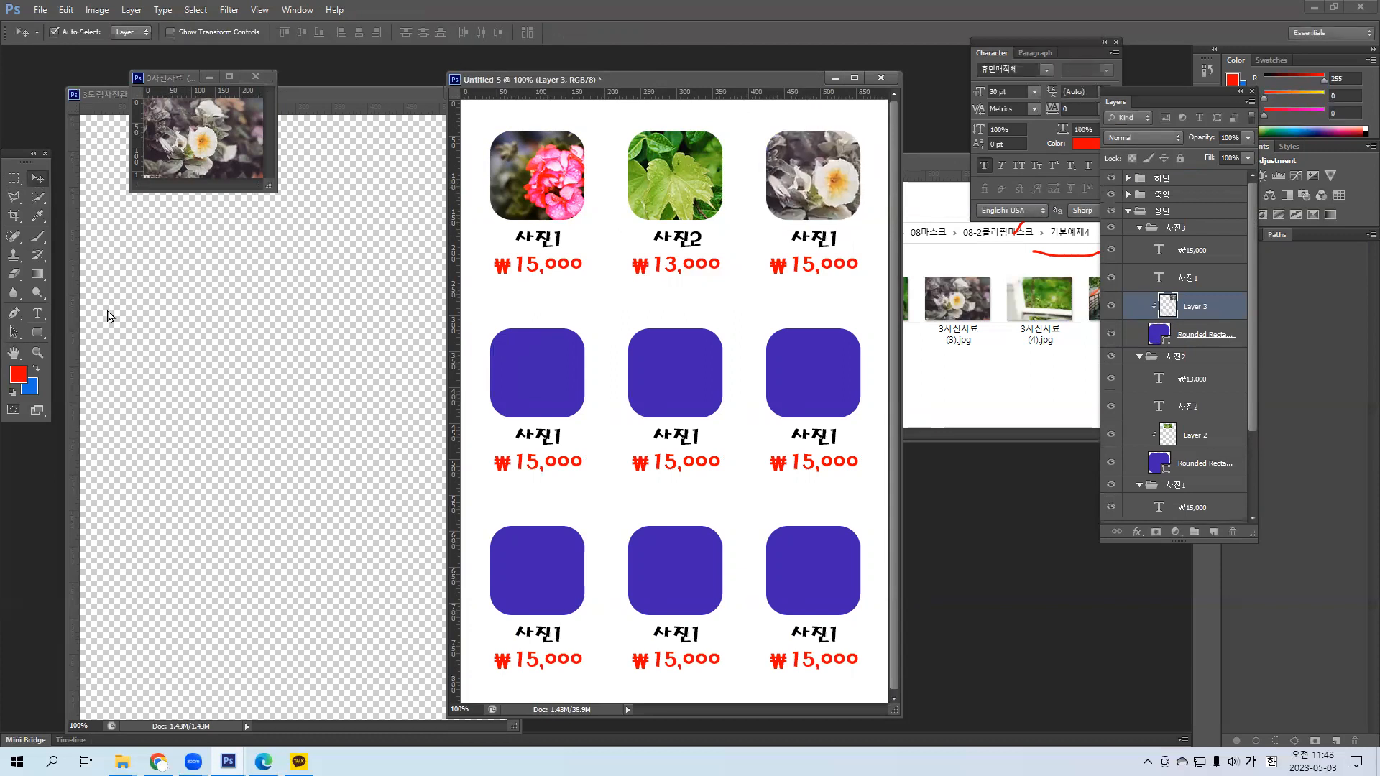
Change the third top-row item's label to 사진3 and its price to ₩17,000.
click(40, 313)
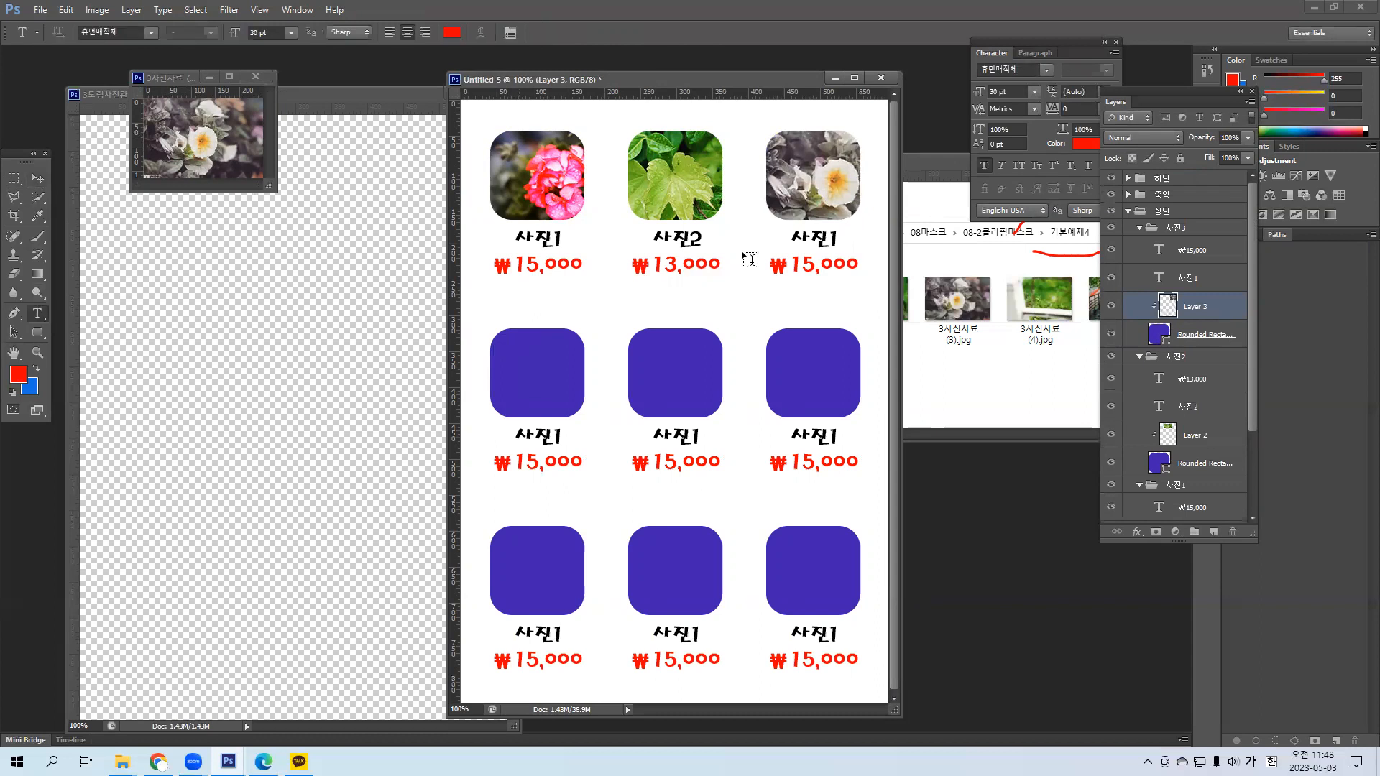
click(834, 238)
key(BackSpace)
text(3)
click(626, 33)
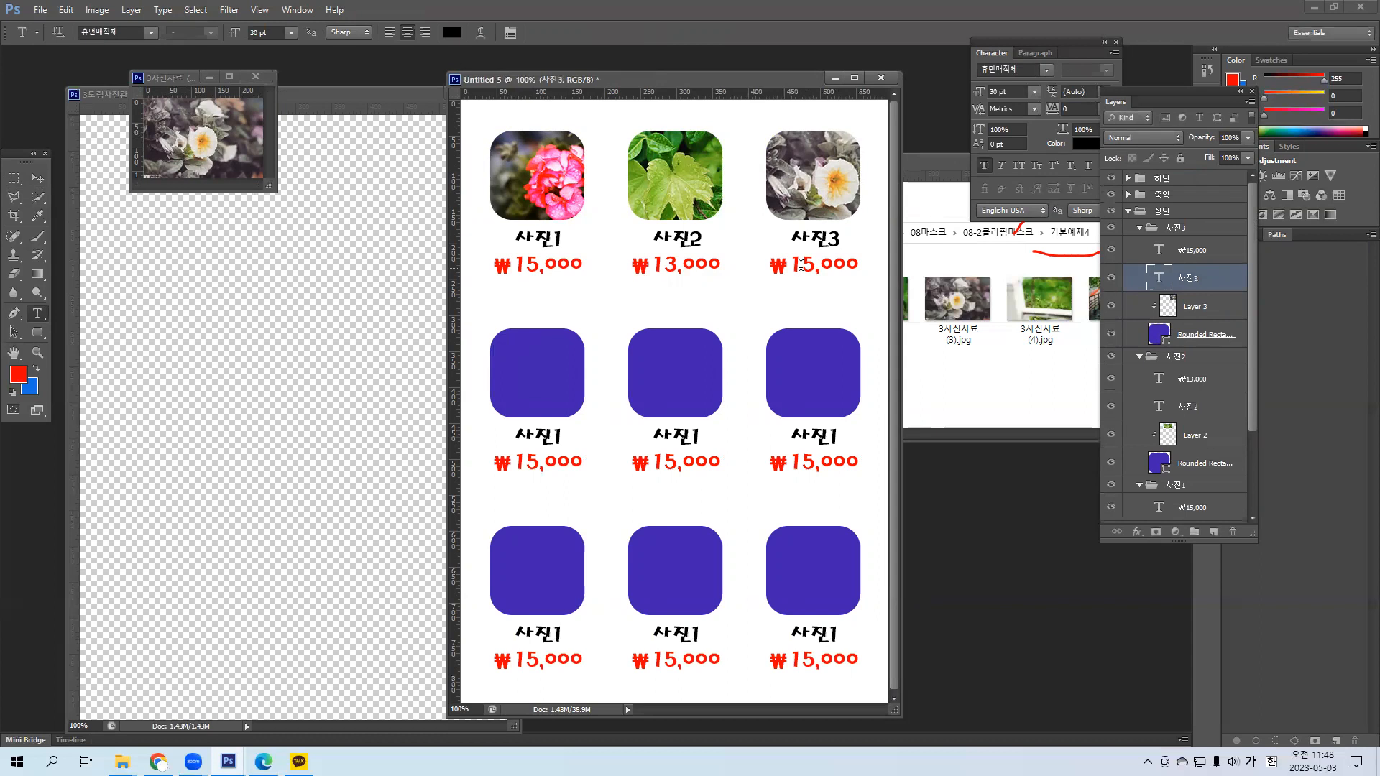
drag(800, 265, 810, 265)
text(7)
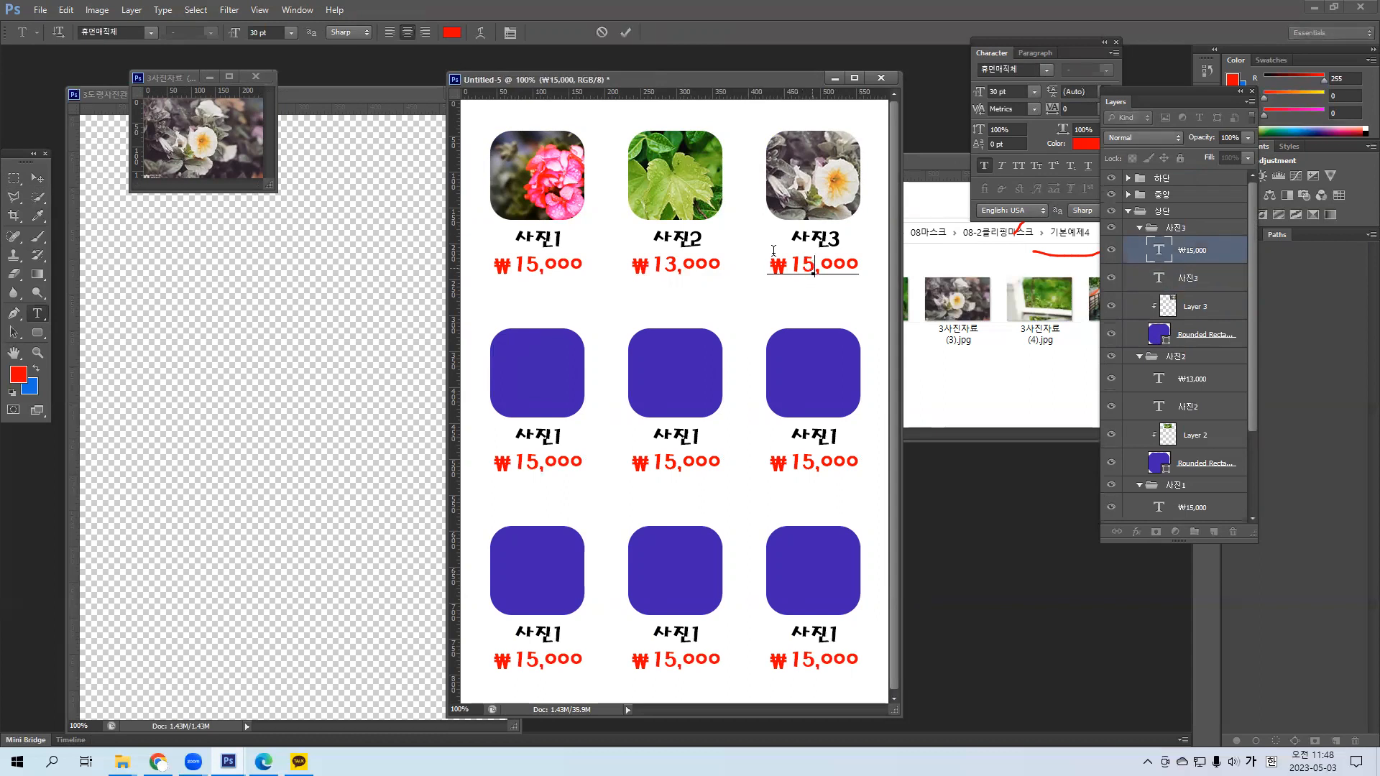
click(624, 33)
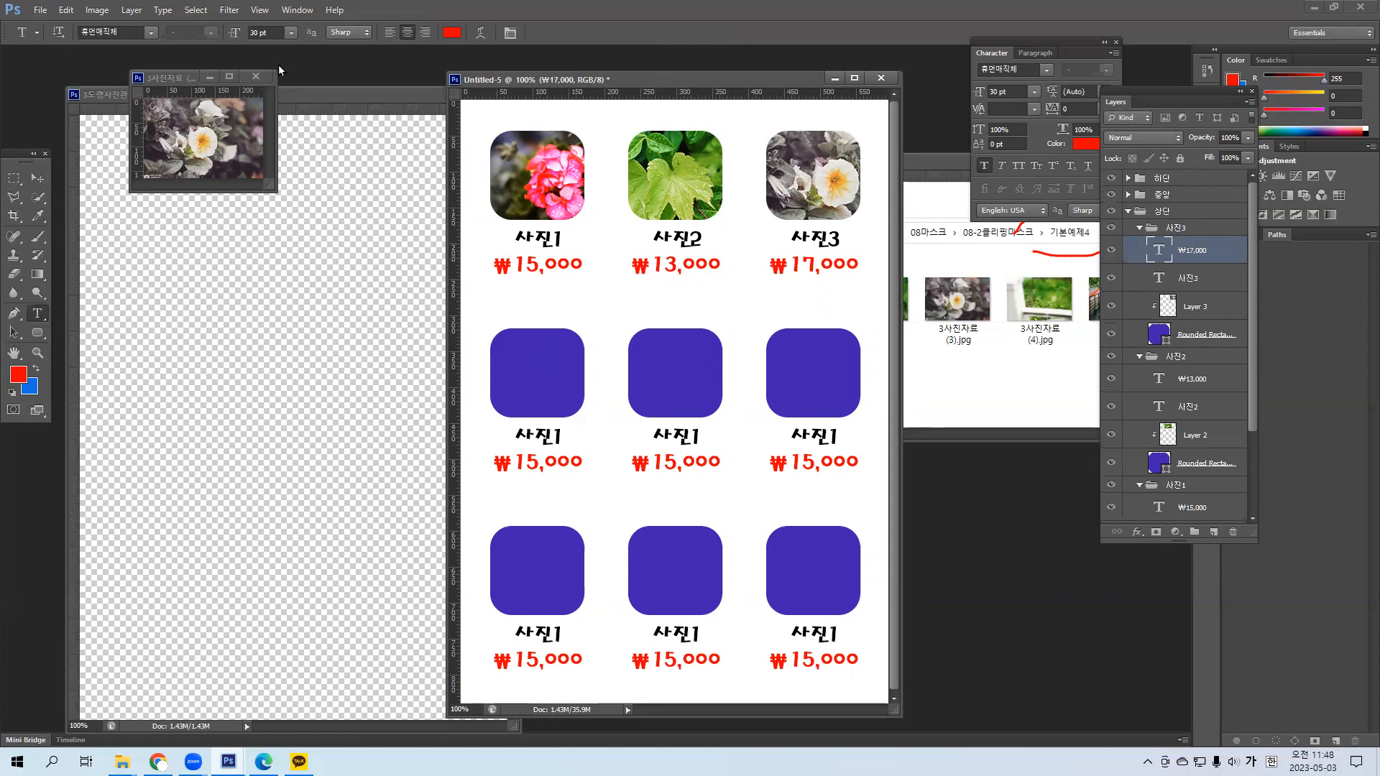
Close 3사진자료 (3).jpg without saving and open 3사진자료 (4).jpg from the file folder.
click(255, 76)
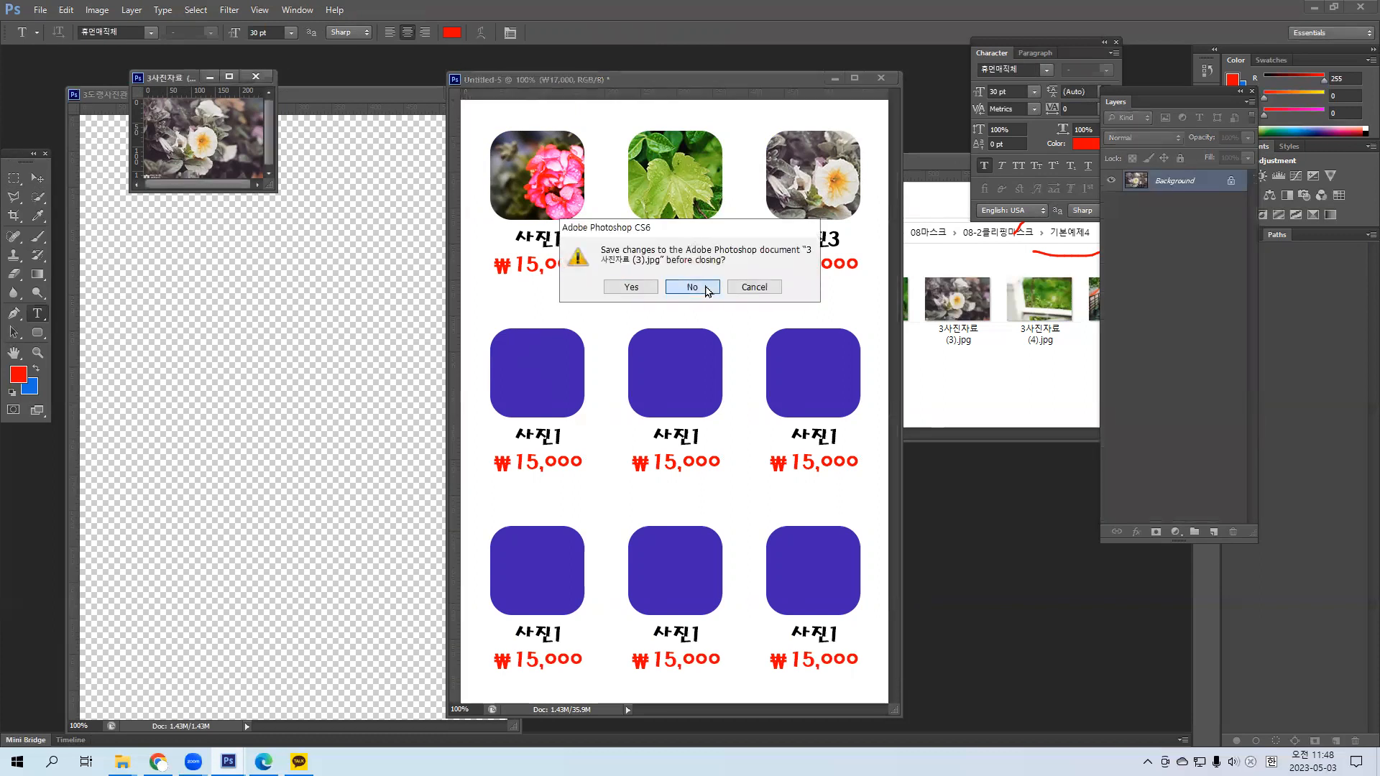
click(691, 287)
drag(1039, 298, 366, 72)
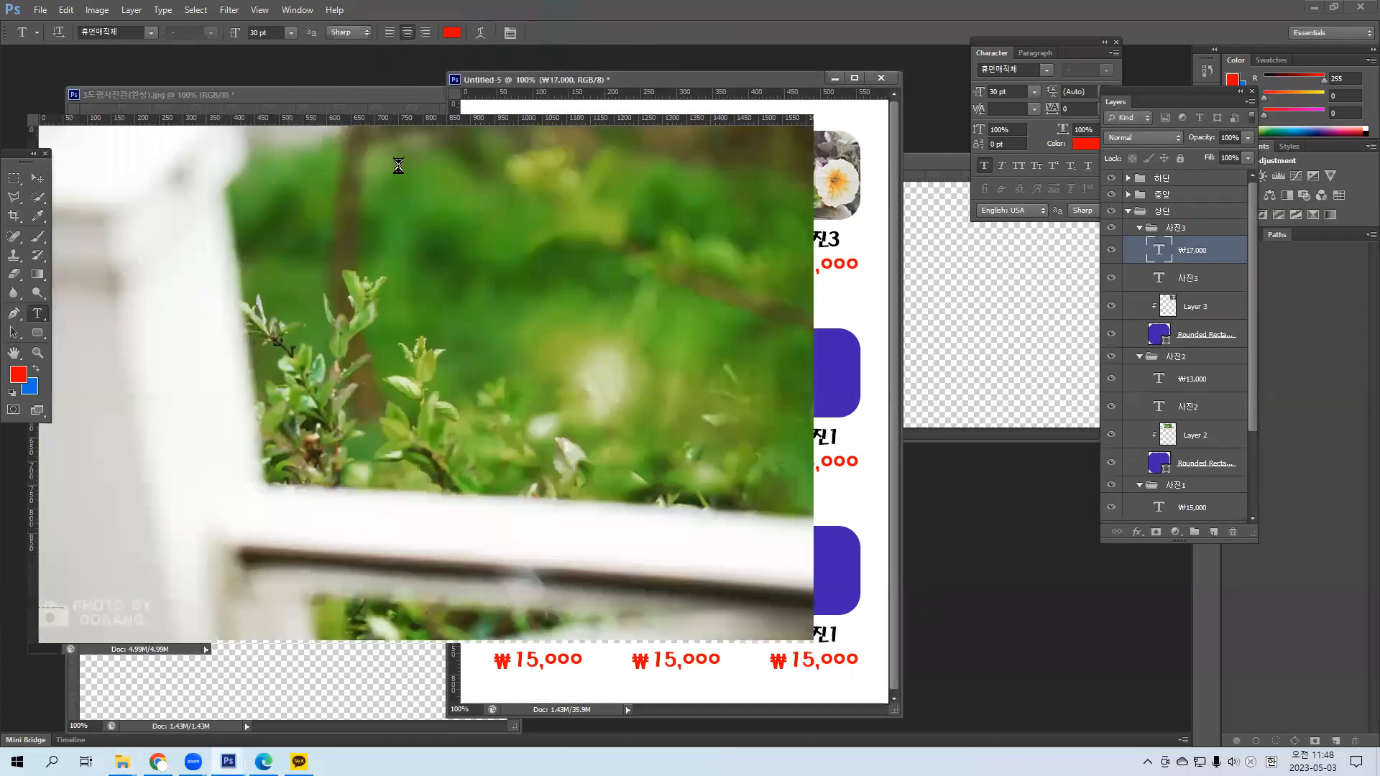
Resize 3사진자료 (4).jpg to a width of 250 pixels and move its window clear of the price sheet.
right_click(378, 106)
click(416, 127)
text(250)
key(Return)
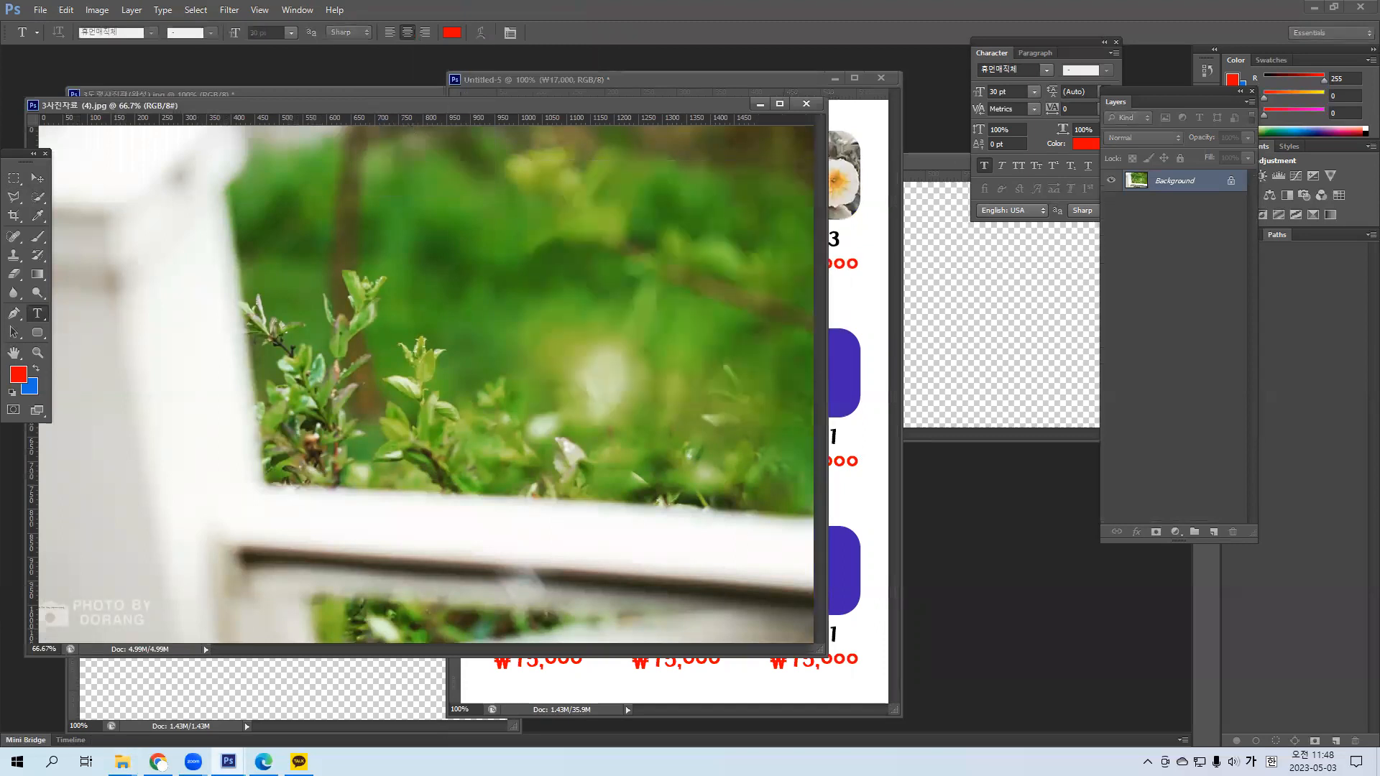
drag(104, 110, 126, 70)
Clip the resized green foliage photo to the first middle-row item's rounded rectangle in the 중앙 group and position it over the shape.
click(37, 177)
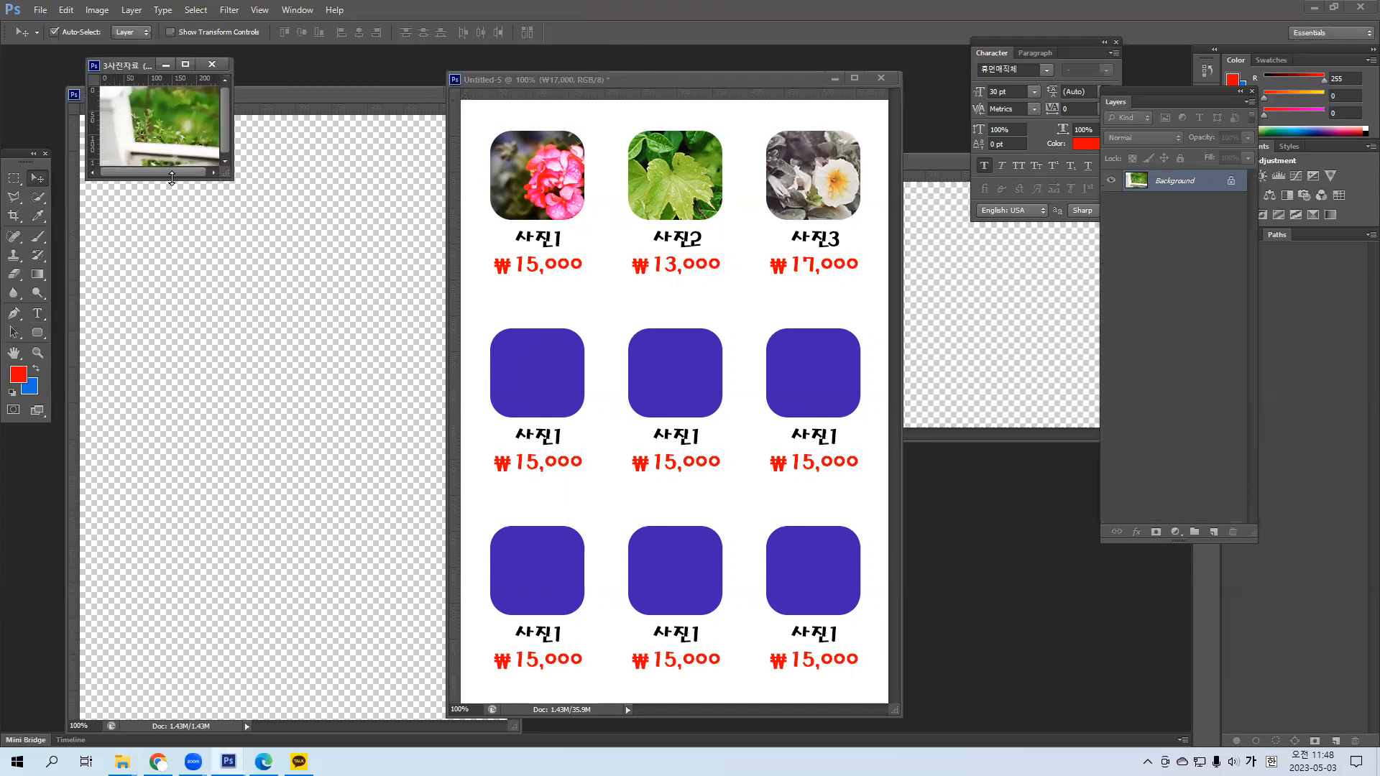
click(684, 78)
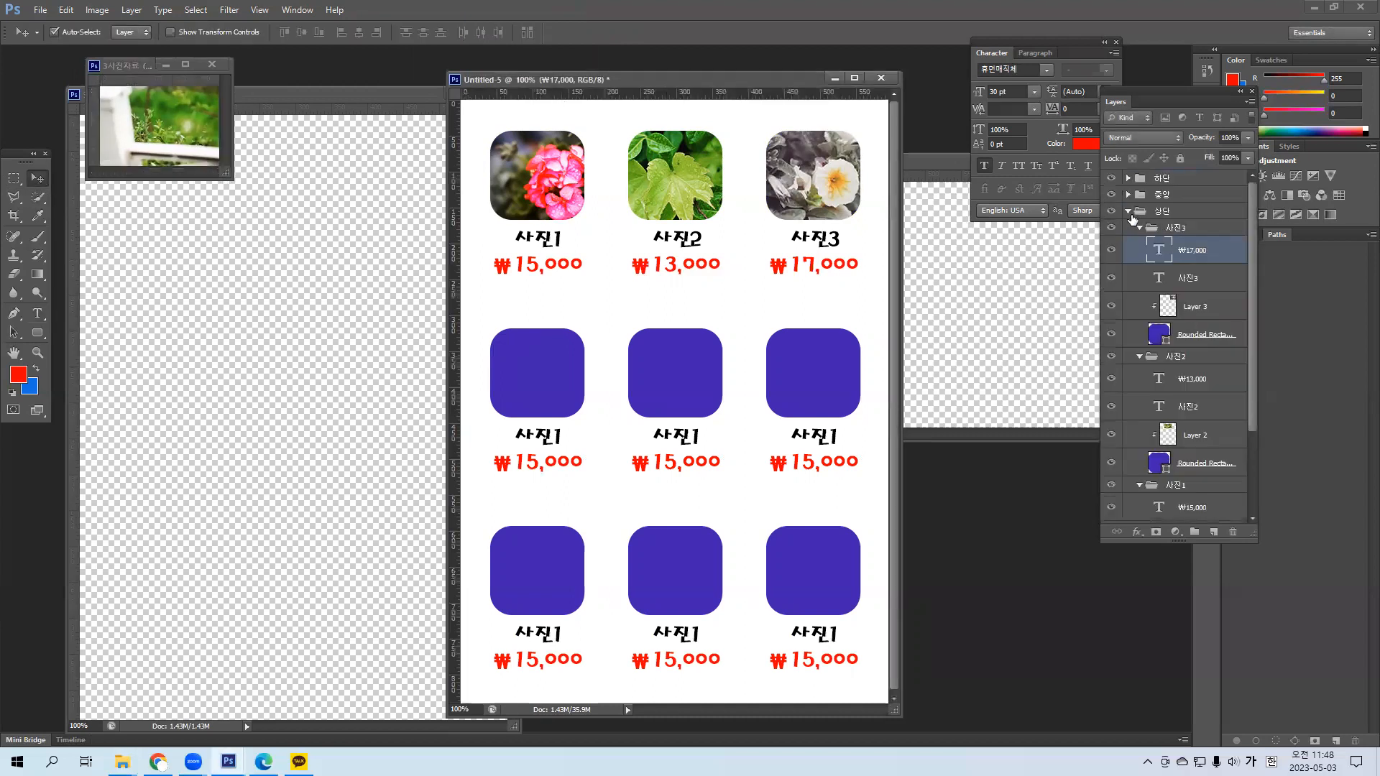
click(1126, 211)
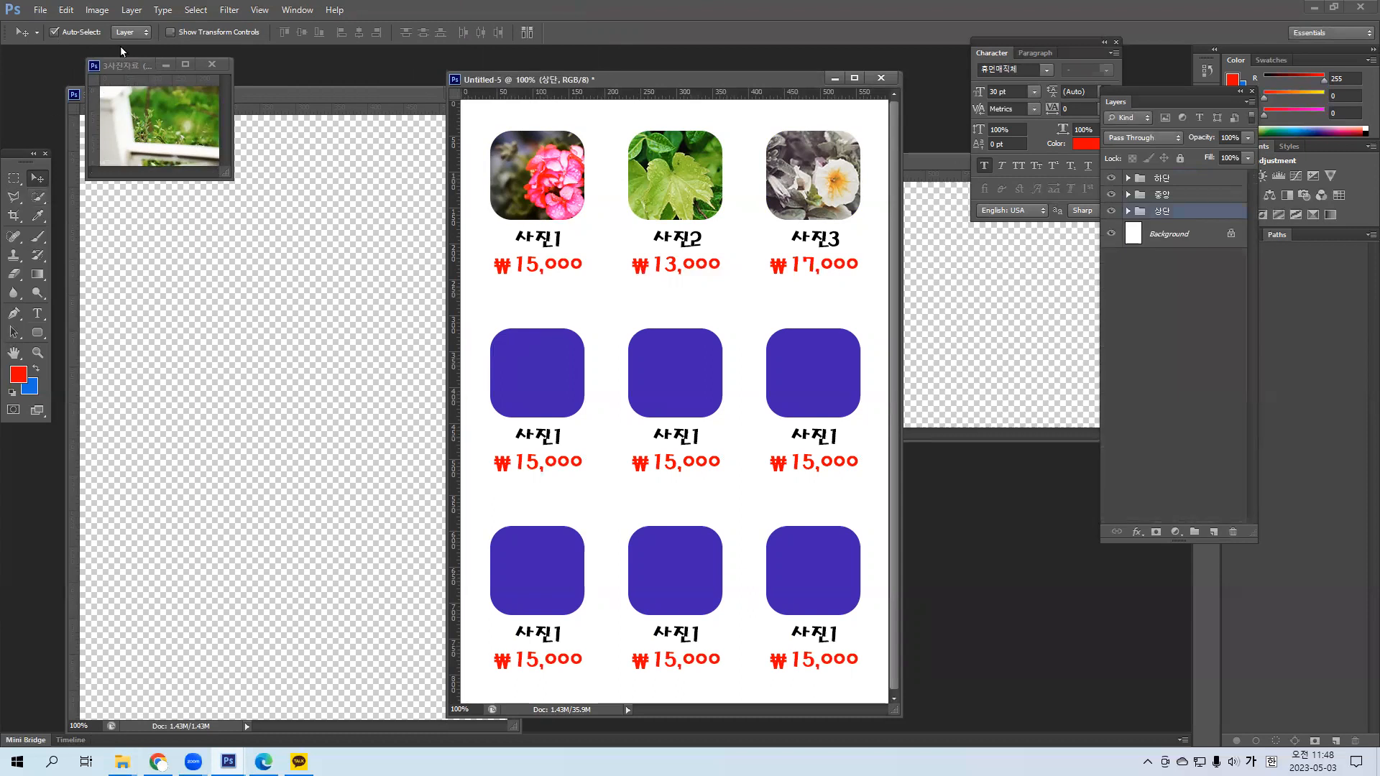
click(535, 363)
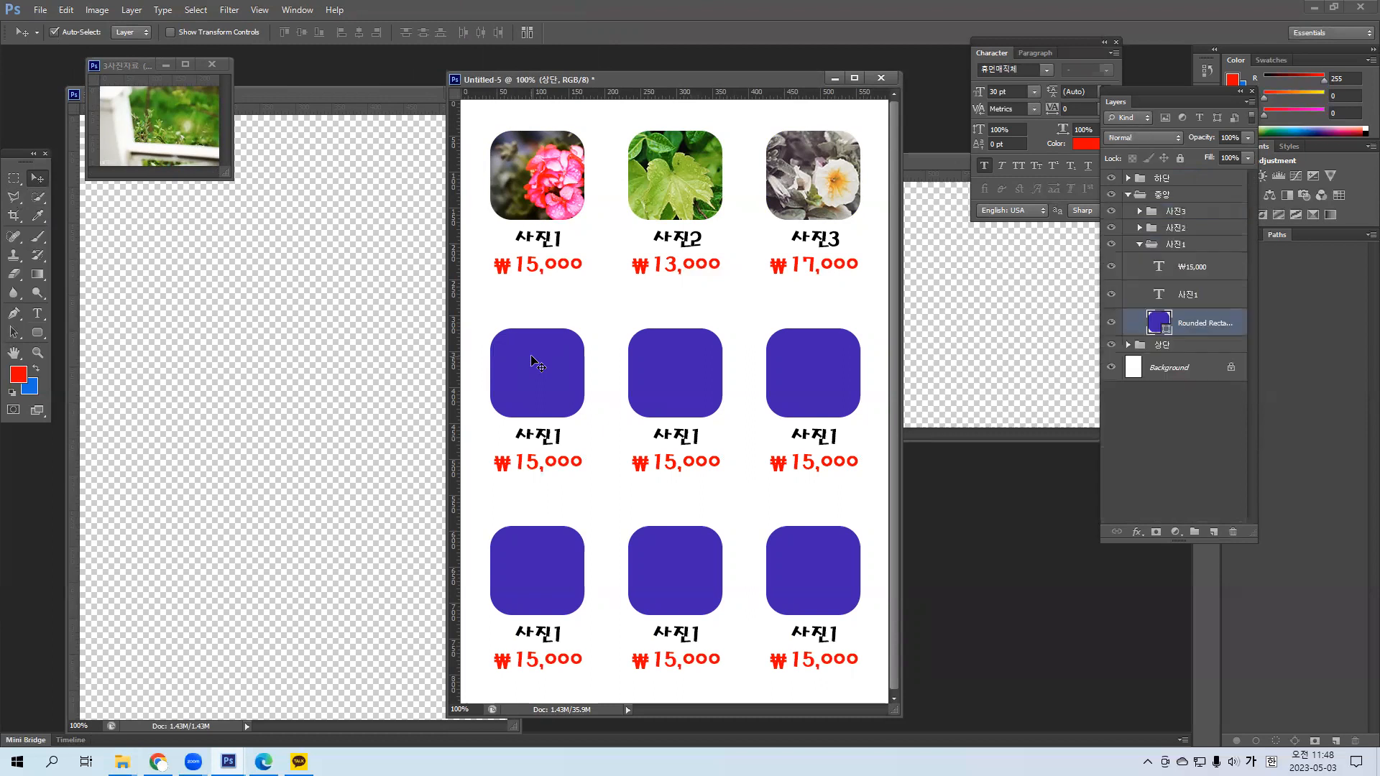
click(184, 139)
drag(170, 131, 554, 374)
alt+click(1207, 336)
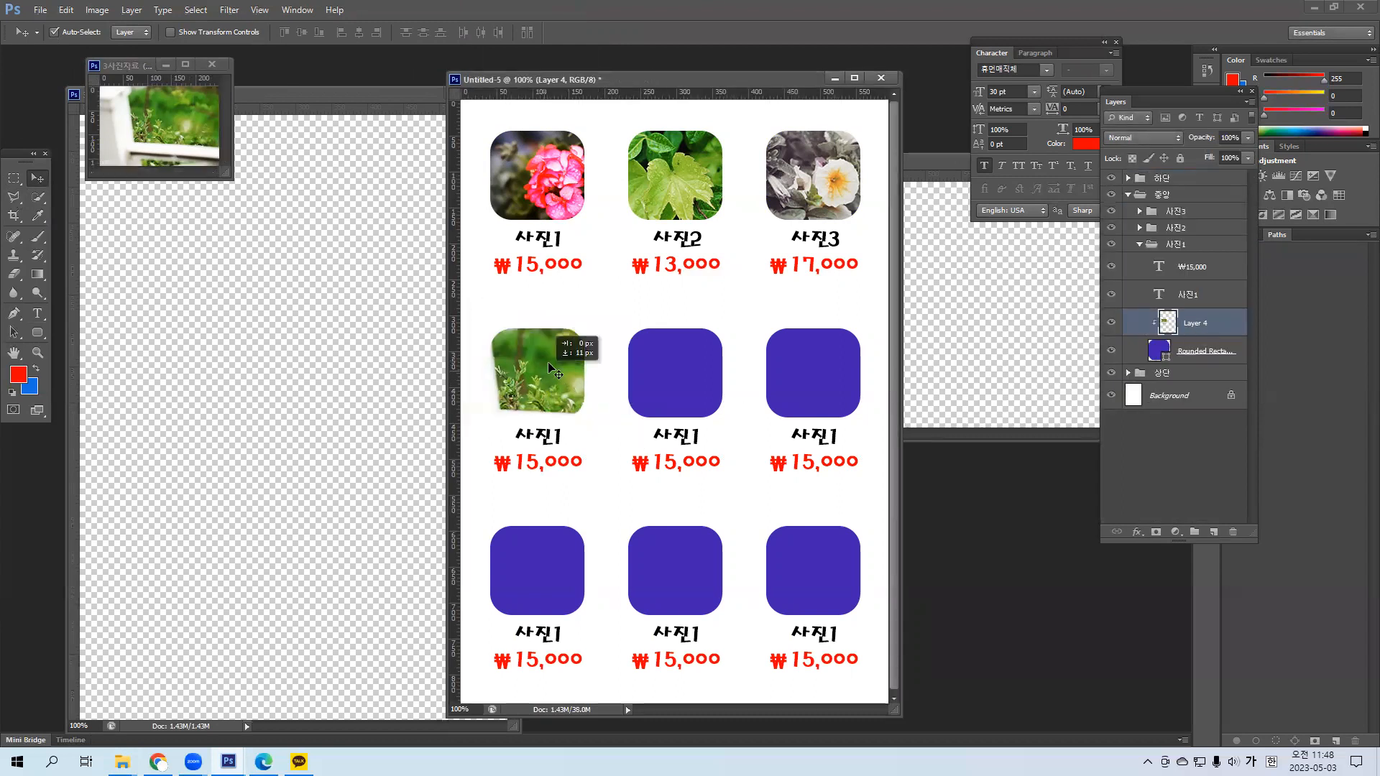
Change the first middle-row item's label to 사진4 and its price to ₩21,000.
click(38, 314)
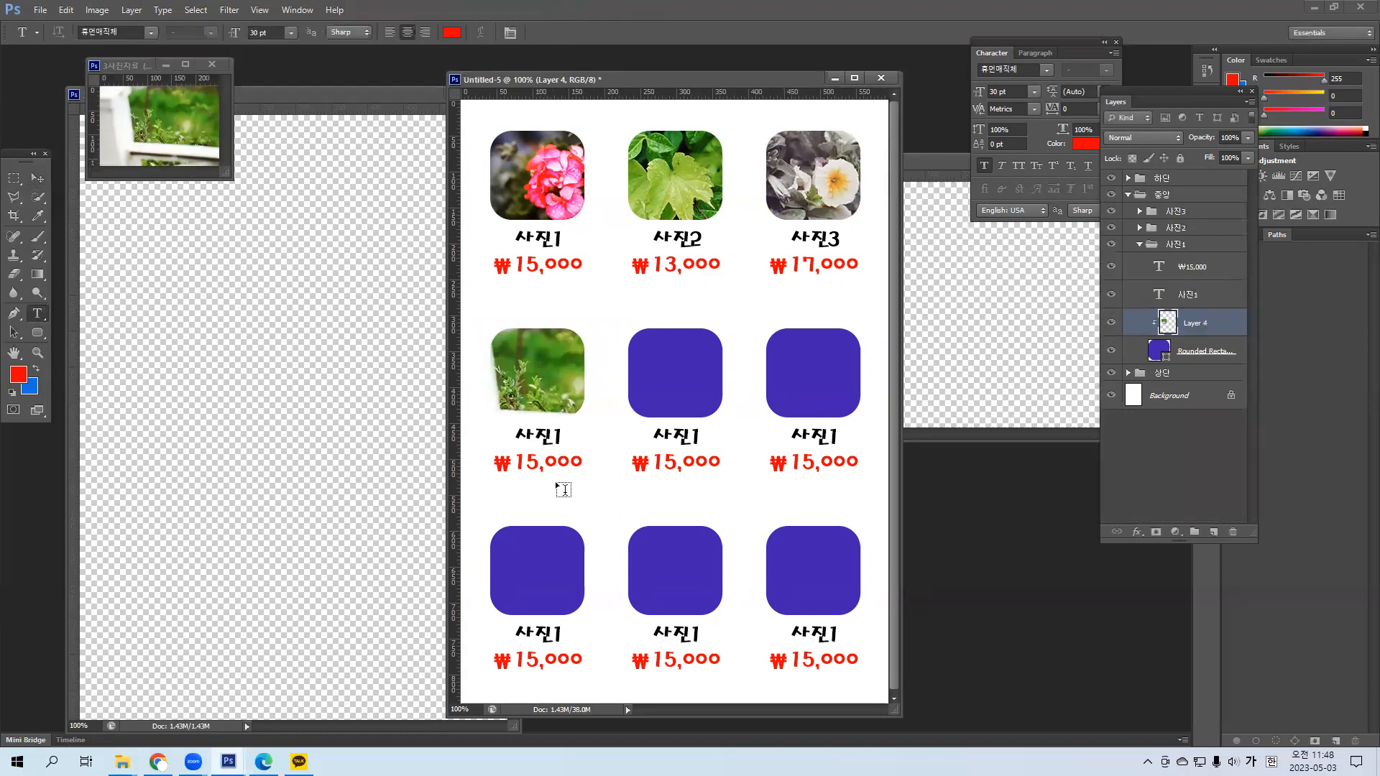
click(555, 432)
drag(555, 431, 564, 435)
text(4)
click(625, 32)
drag(533, 462, 516, 461)
text(21)
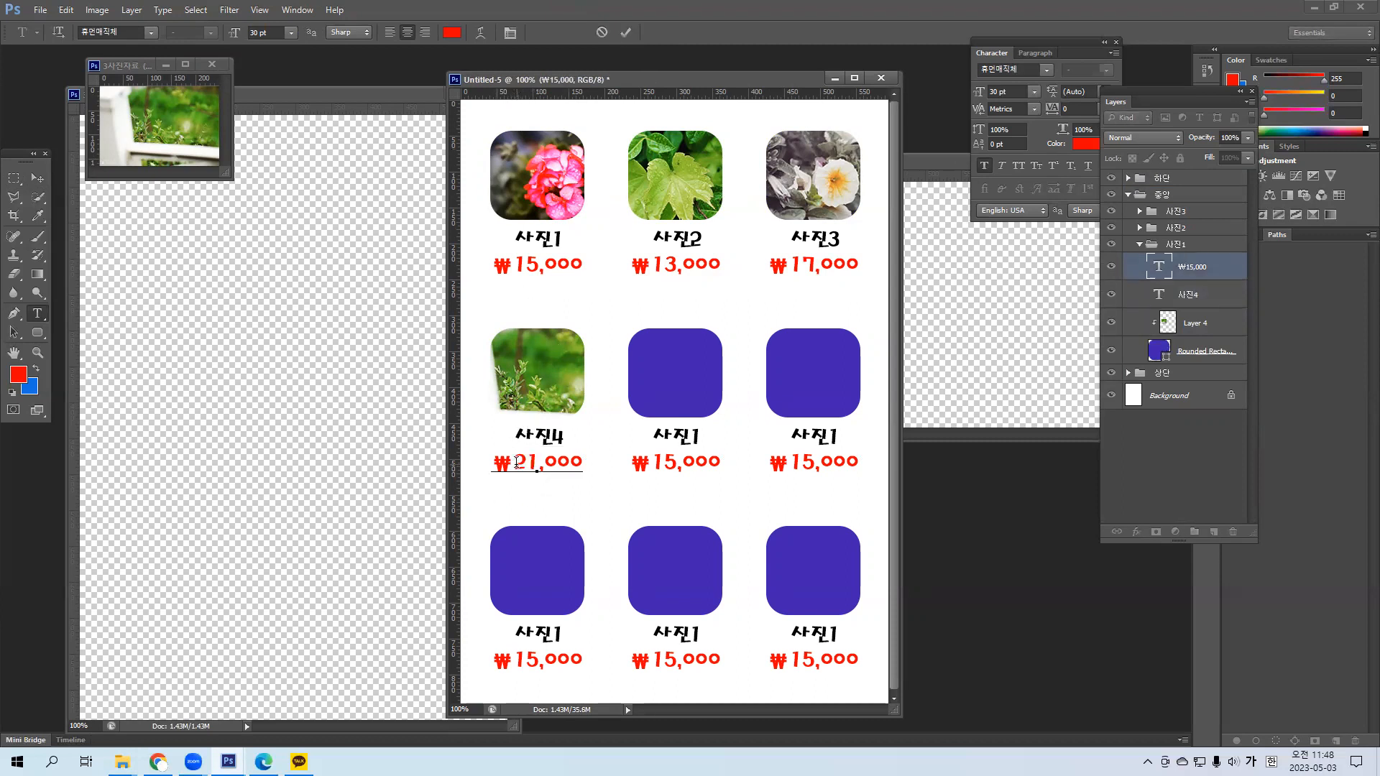
click(627, 35)
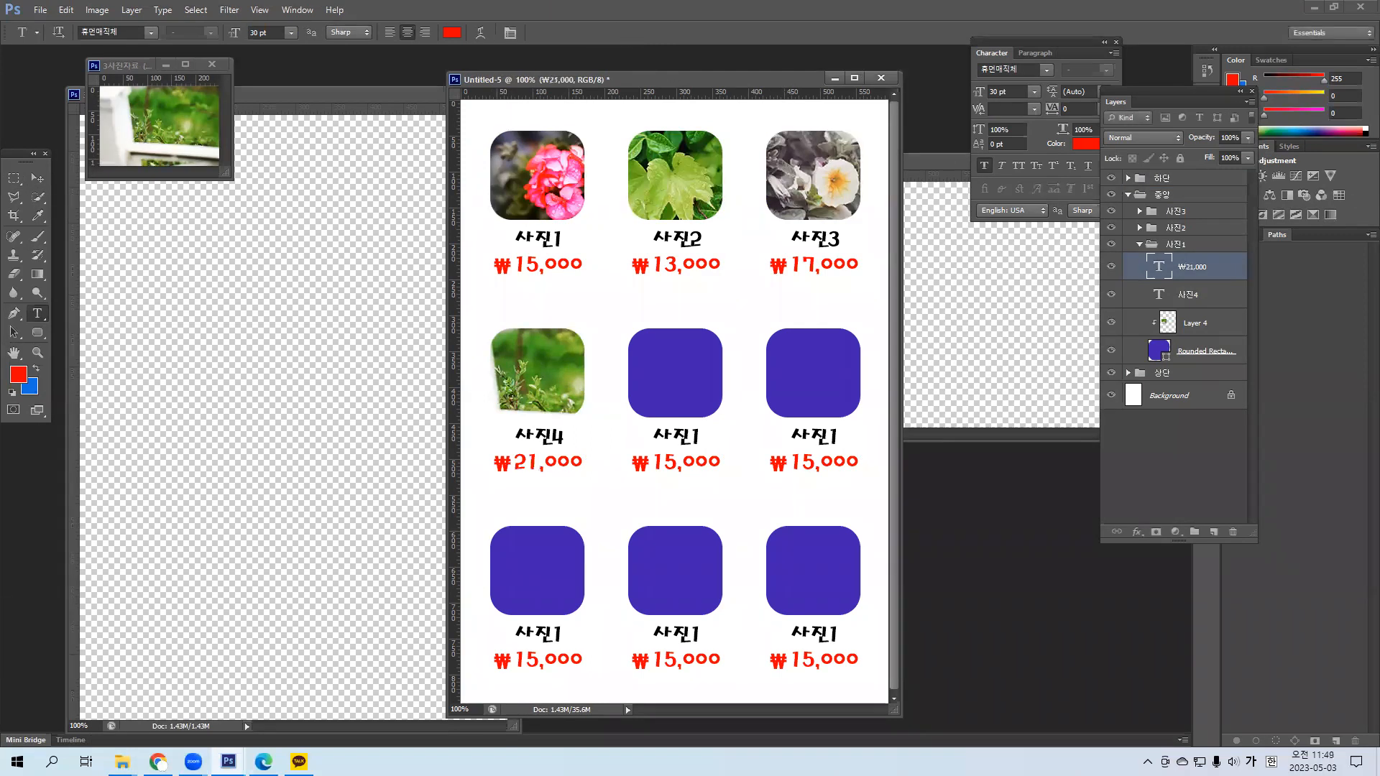